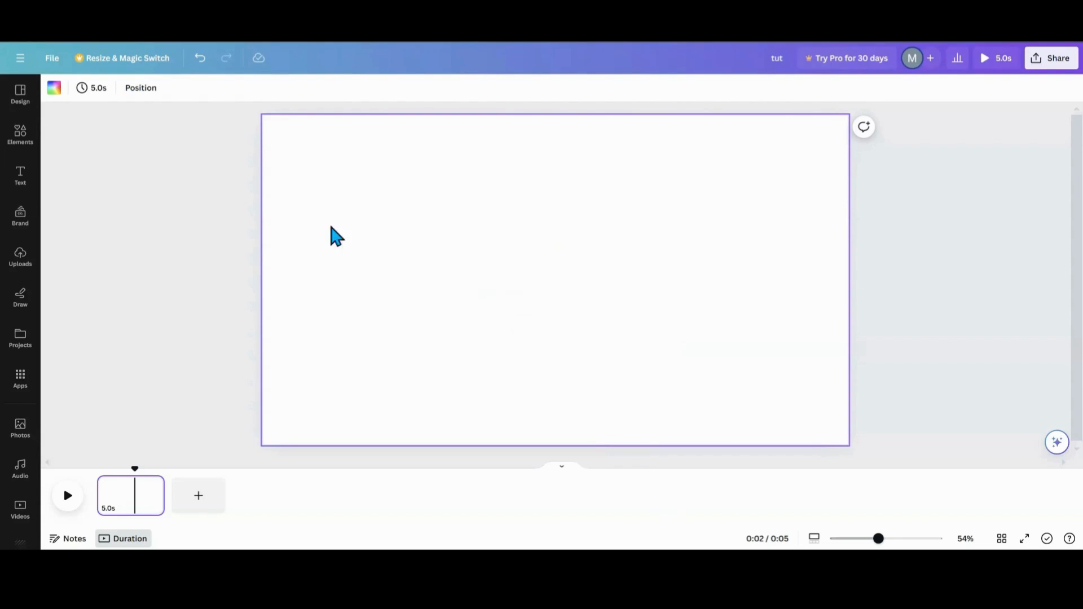
- Insert a Trapezoid Up Frame from the basic shape frames into the design
click(27, 151)
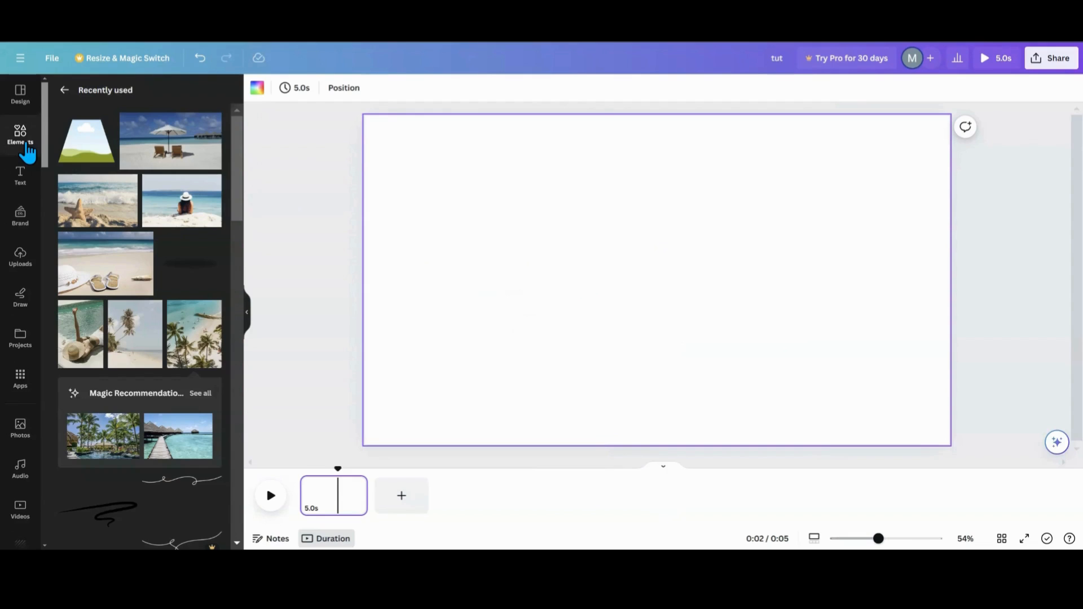
click(63, 91)
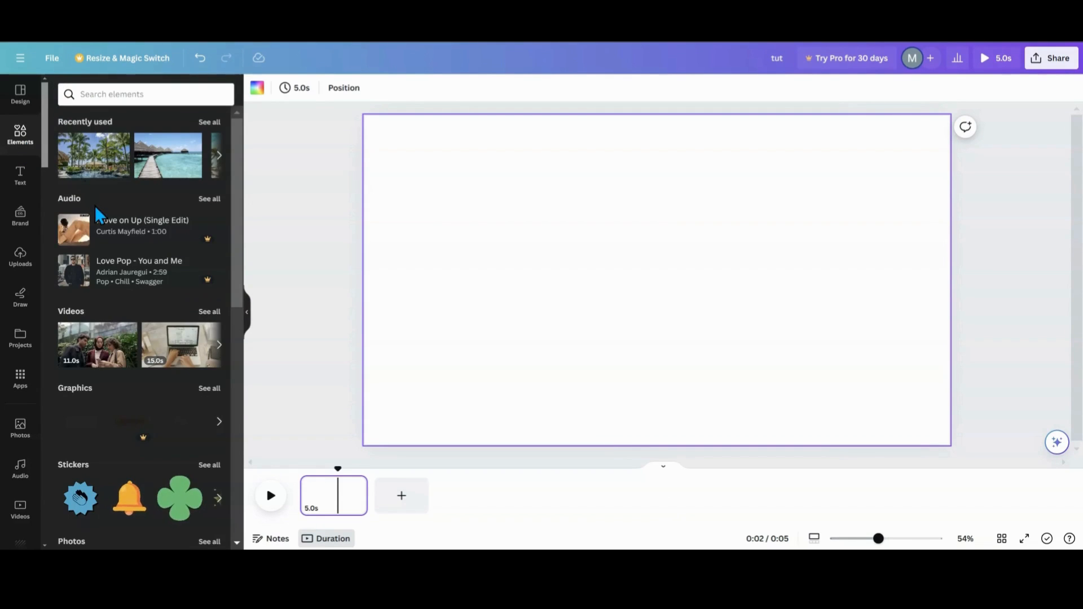
scroll(94, 205, down, 5)
scroll(95, 206, down, 4)
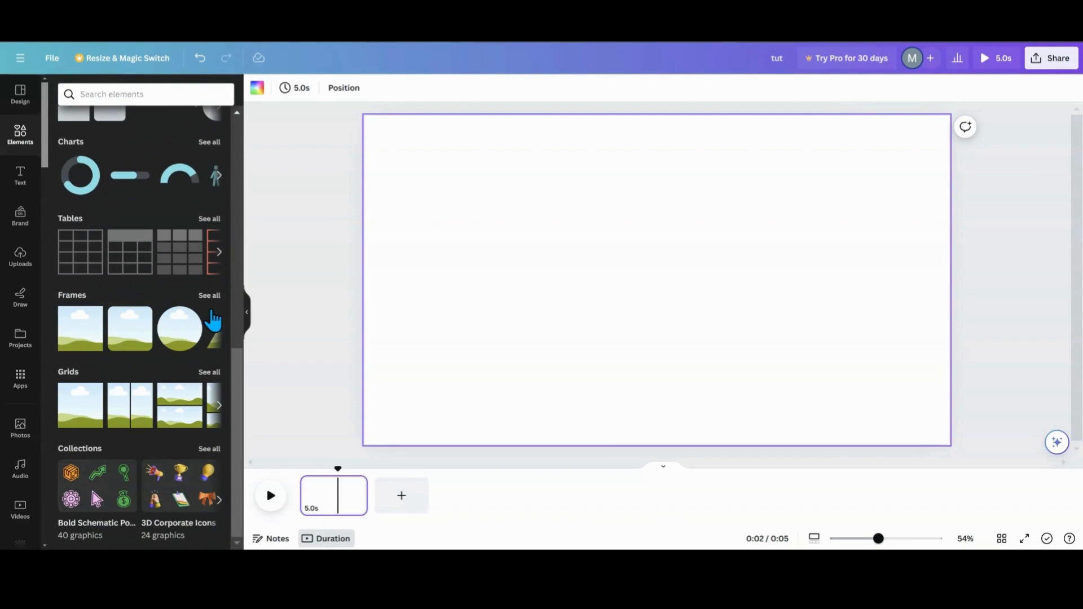
click(213, 302)
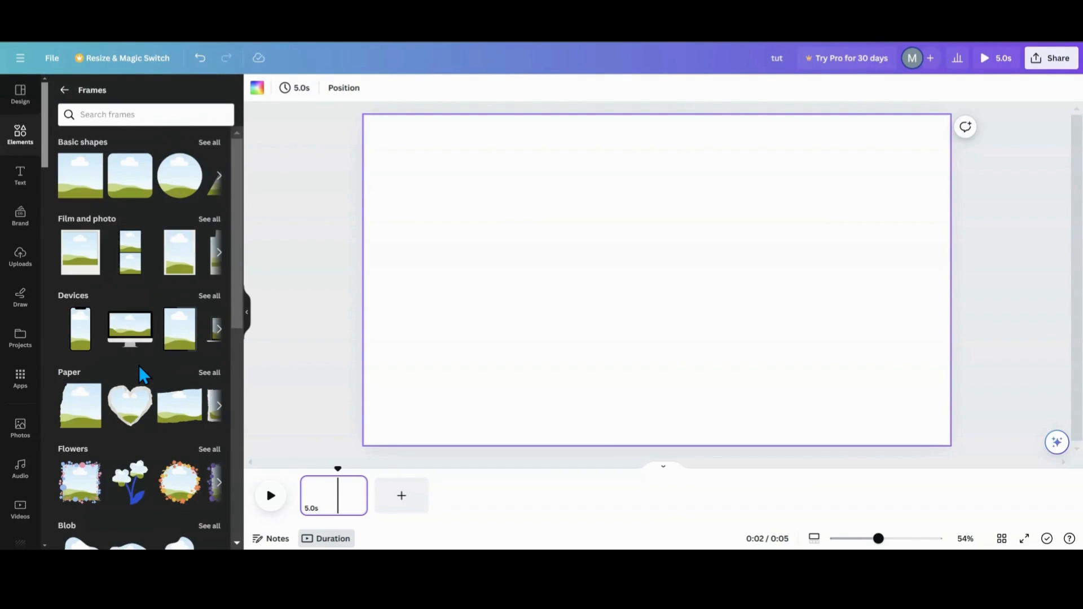
click(213, 146)
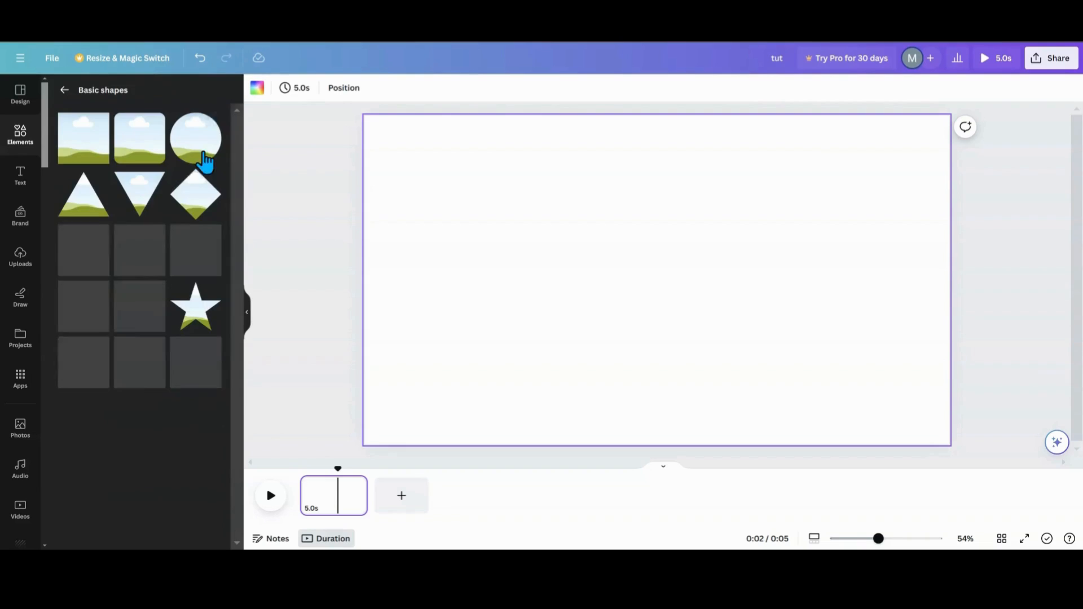
scroll(133, 338, down, 5)
scroll(128, 338, down, 3)
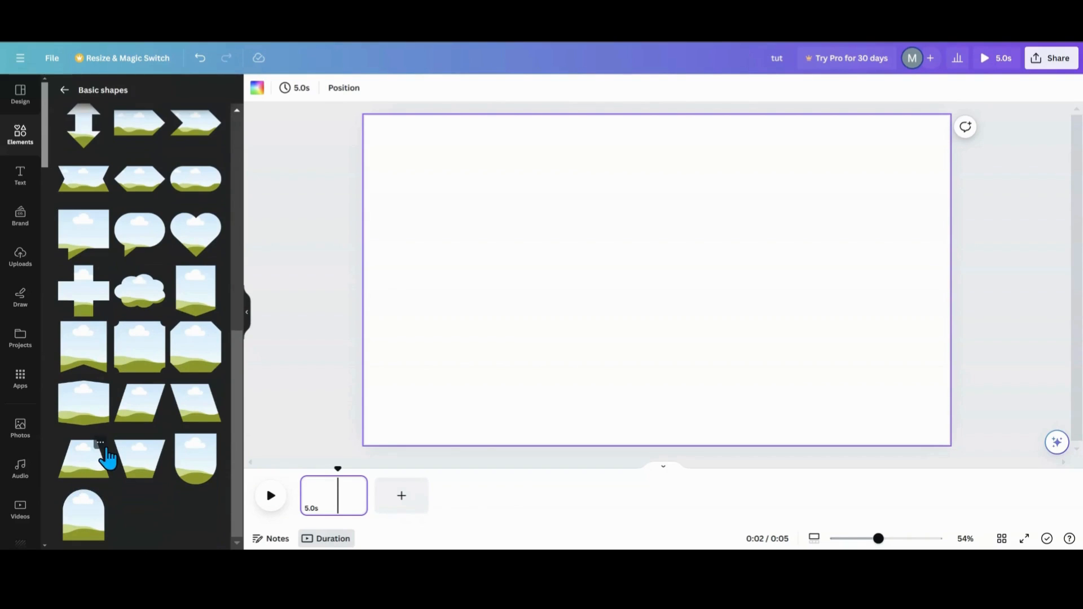
click(101, 444)
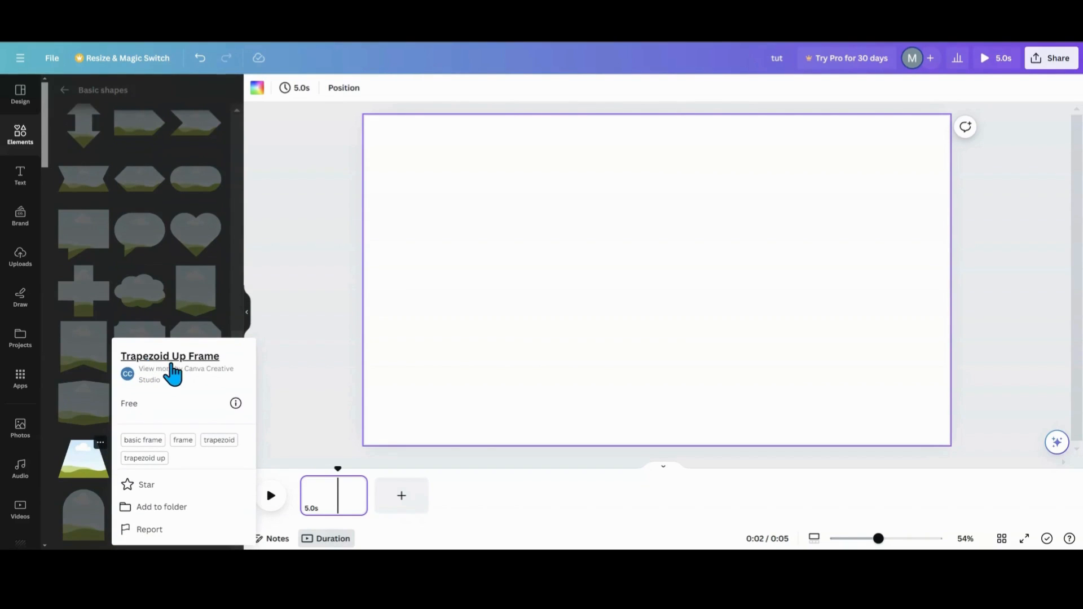
click(85, 465)
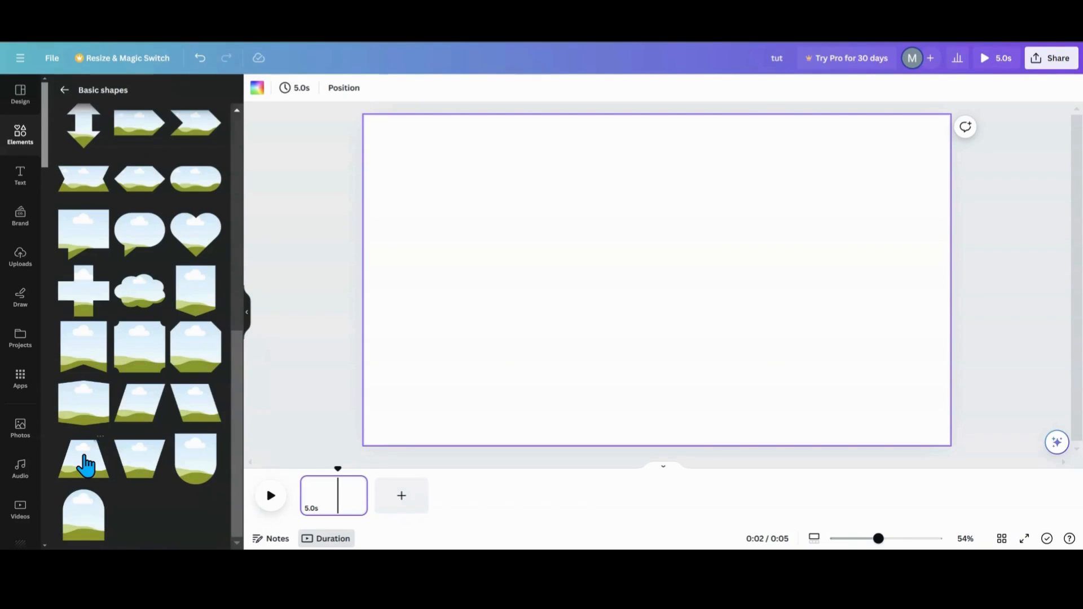
click(85, 465)
- Rotate the trapezoid frame 90 degrees and move it to the design's top-left corner
drag(604, 307, 569, 294)
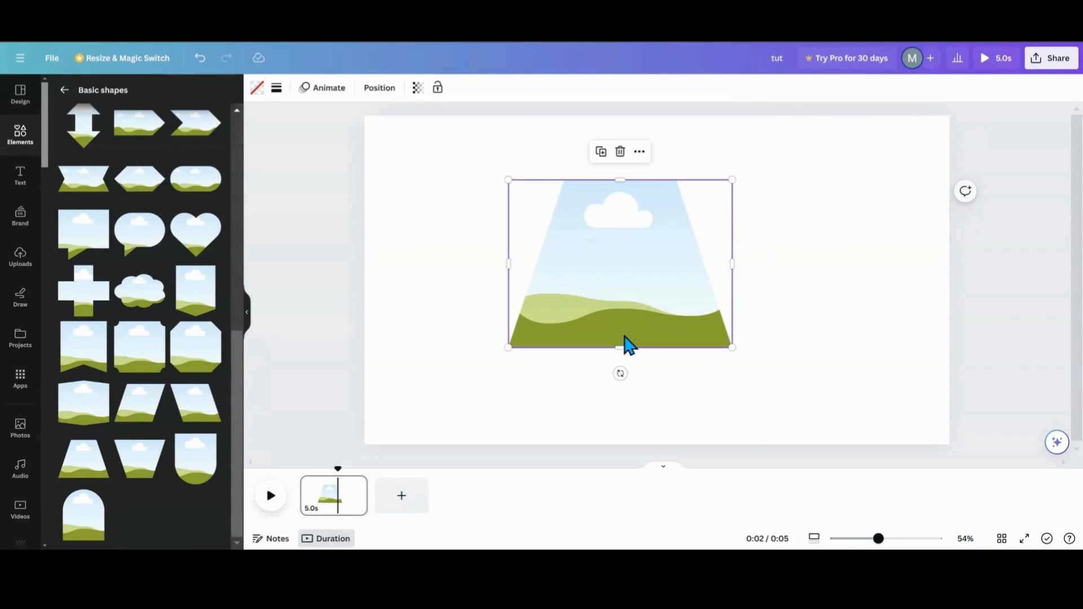
drag(620, 373, 536, 265)
drag(605, 236, 435, 198)
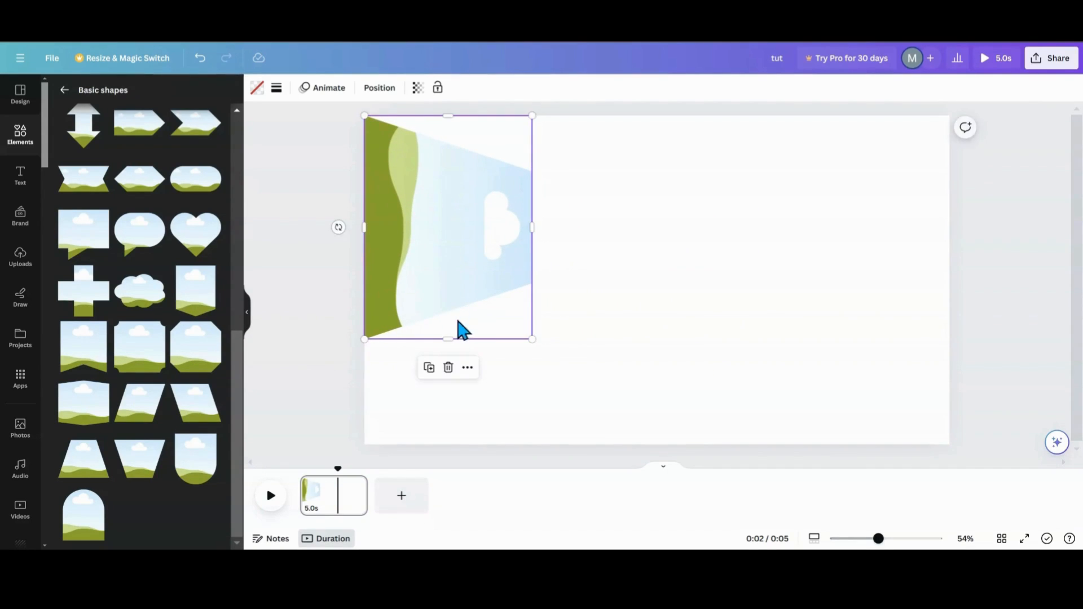
- Stretch the frame to the full height of the design and make it slightly narrower
drag(448, 339, 437, 442)
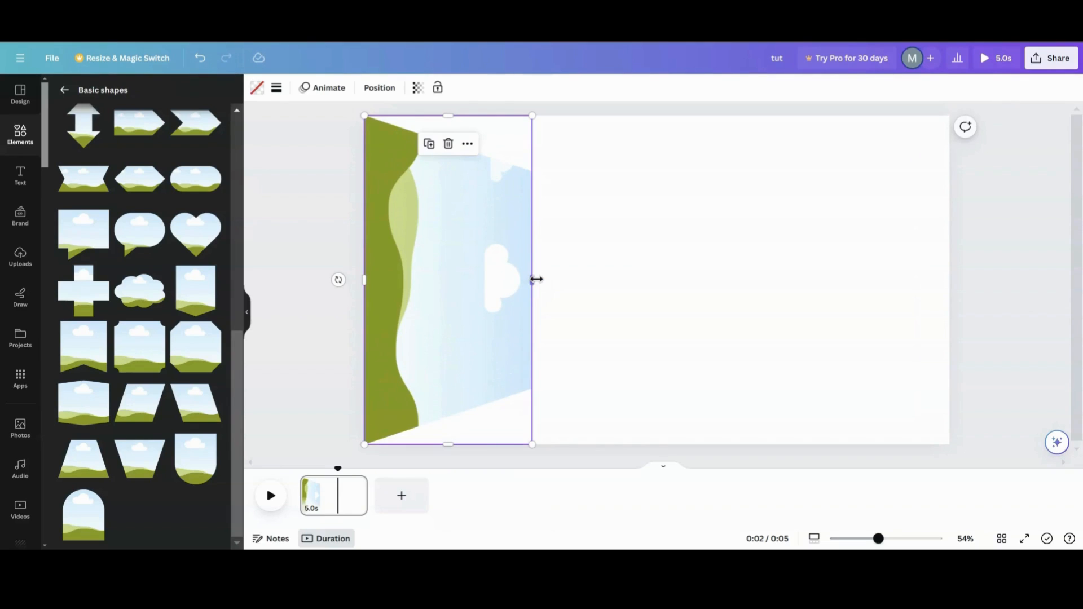
mouse_move(536, 278)
mouse_down()
mouse_move(558, 275)
mouse_move(508, 277)
mouse_move(552, 283)
mouse_move(522, 278)
mouse_up()
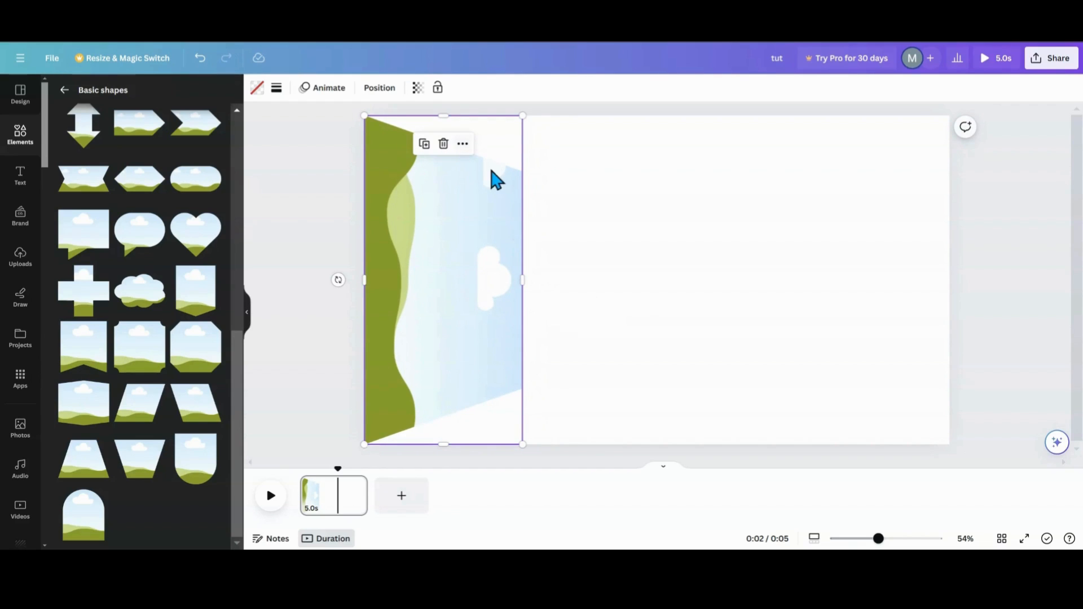
click(542, 245)
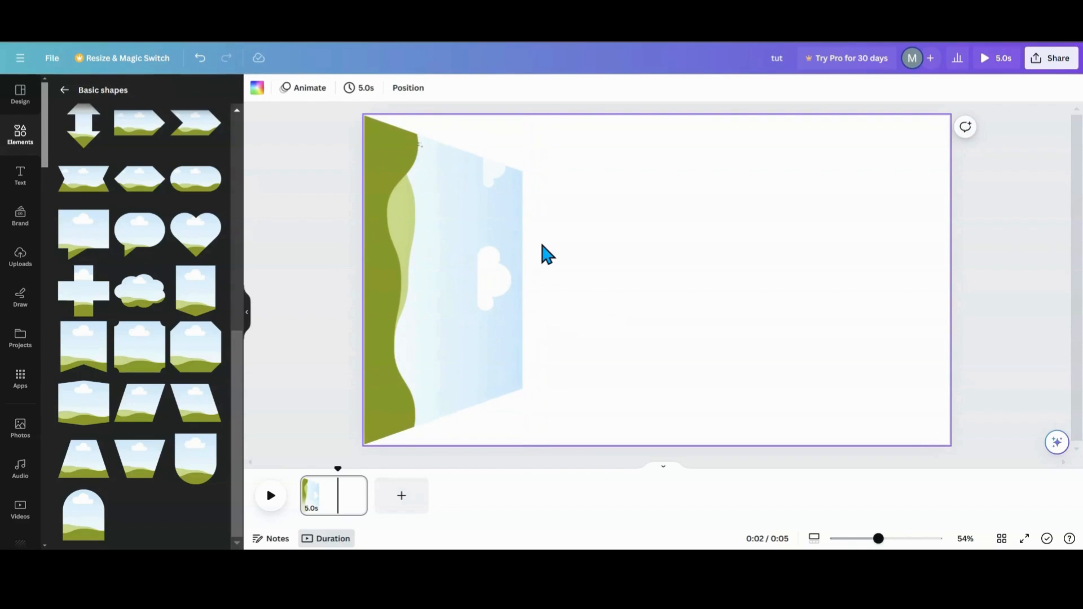
- Duplicate the frame and place the mirrored copy against the design's right edge
click(475, 255)
click(424, 145)
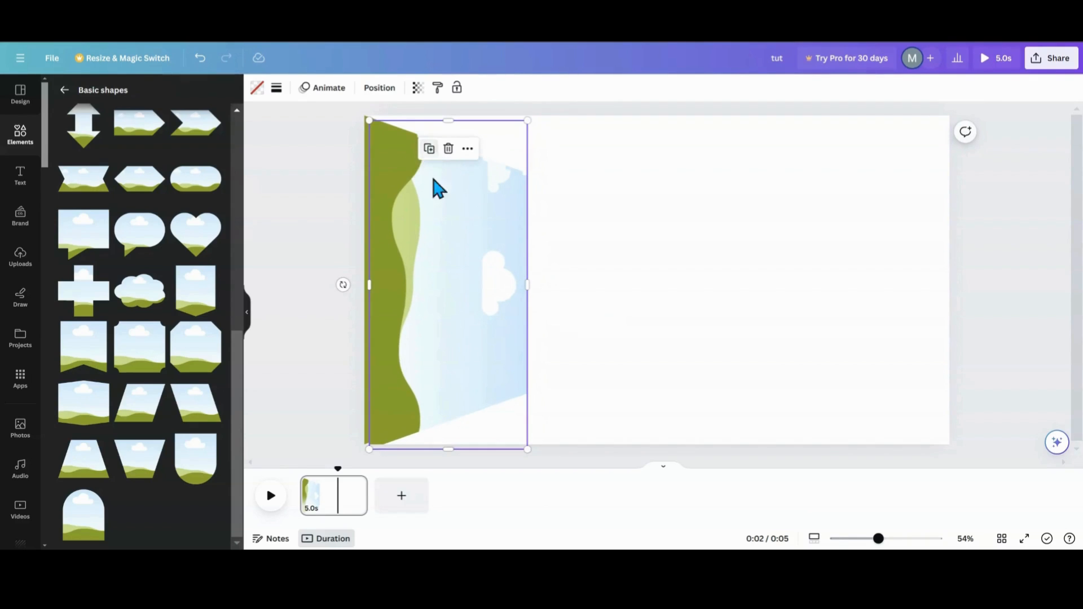
drag(438, 188, 669, 234)
drag(578, 296, 891, 282)
- Select both frames and scale them down slightly so they sit inset from the design's edges
drag(291, 240, 918, 248)
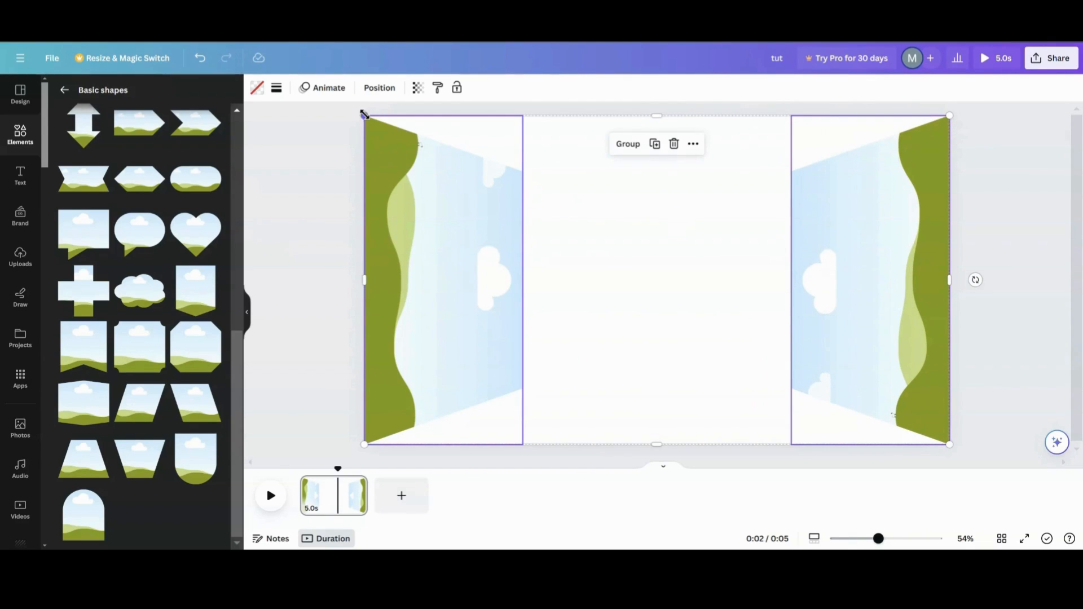
drag(363, 114, 394, 132)
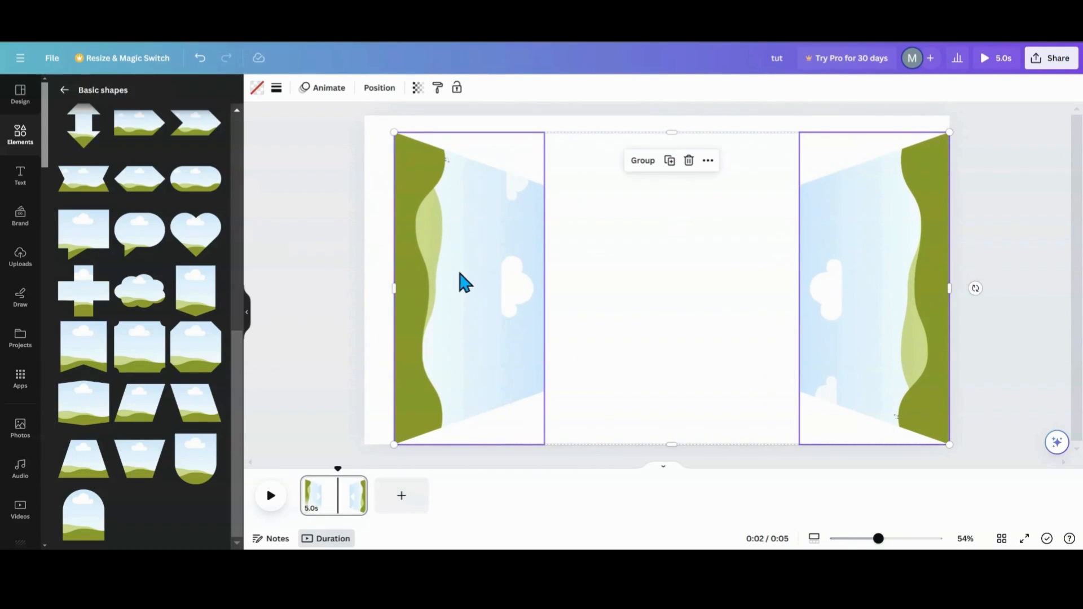
mouse_move(459, 276)
mouse_down()
mouse_move(459, 254)
mouse_move(454, 265)
mouse_up()
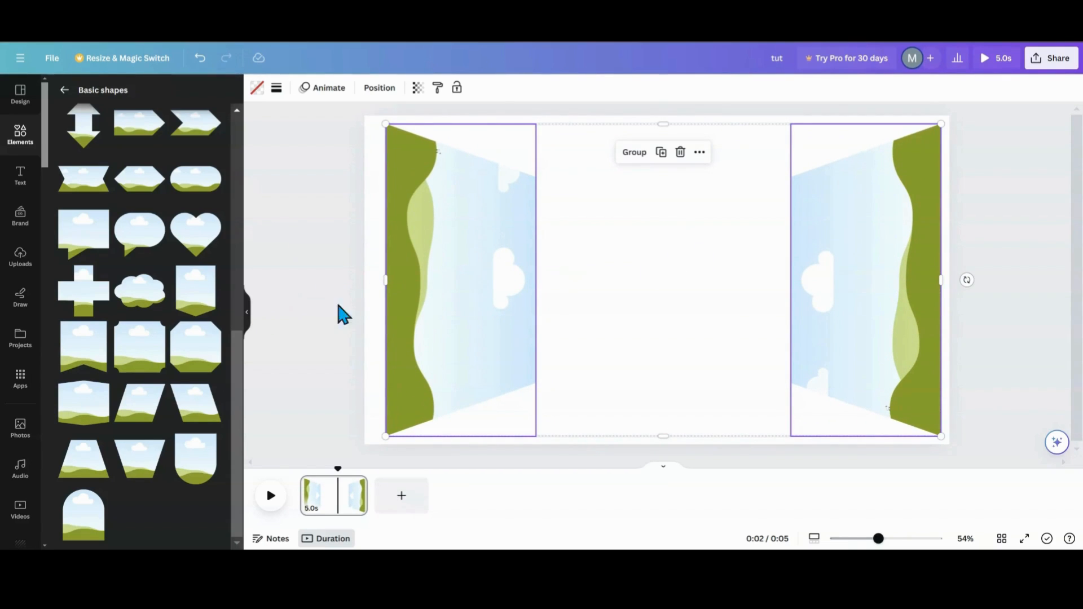
- Fill the left frame with the recently used photo of a woman in a white hat on the beach
click(248, 317)
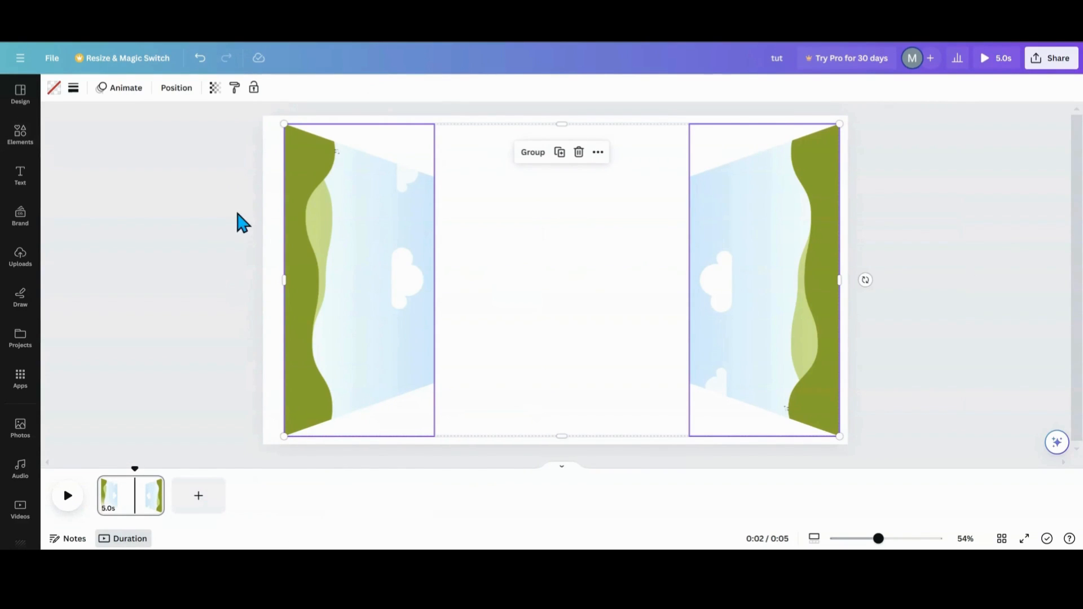
click(26, 141)
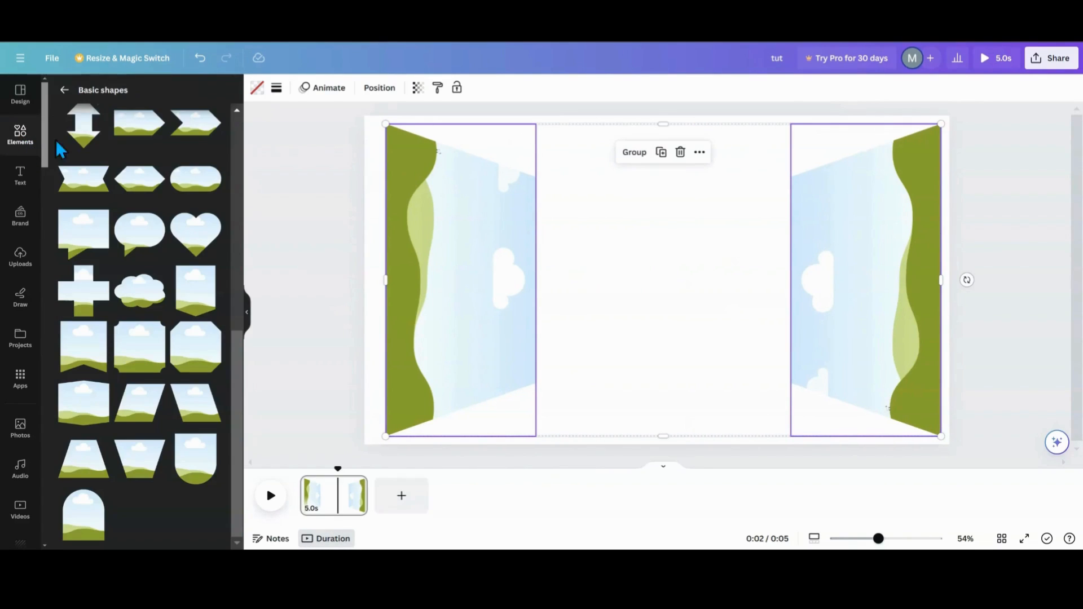
click(65, 90)
scroll(120, 201, down, 5)
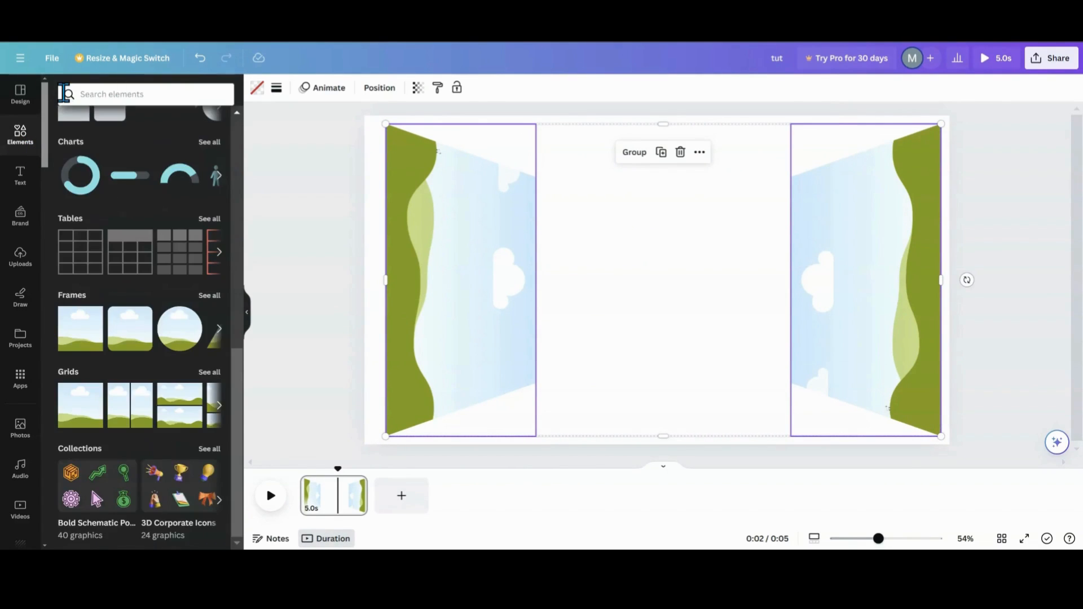
scroll(120, 203, up, 5)
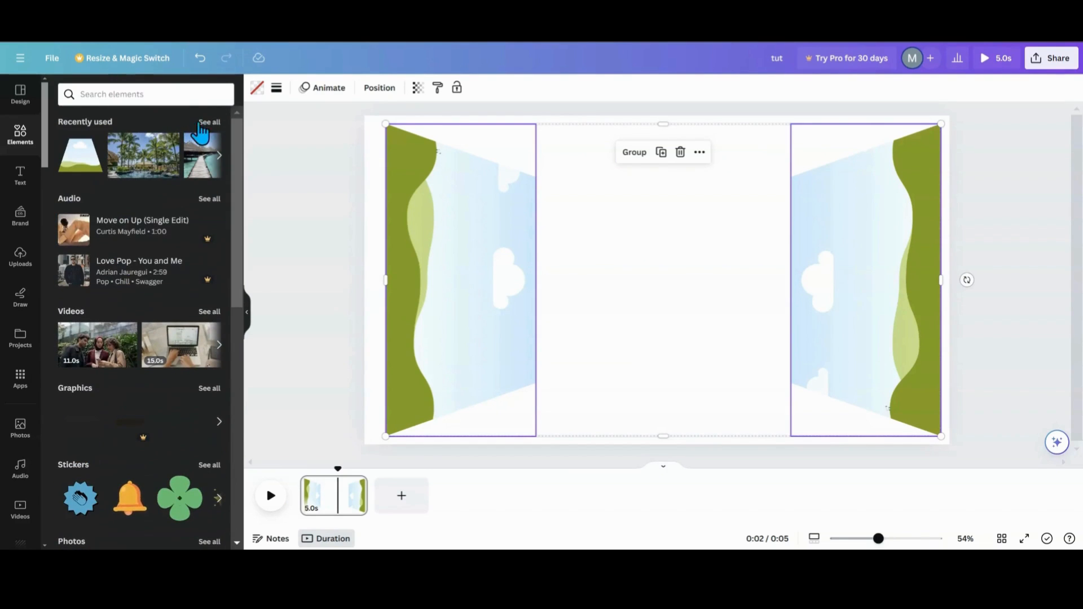
click(205, 125)
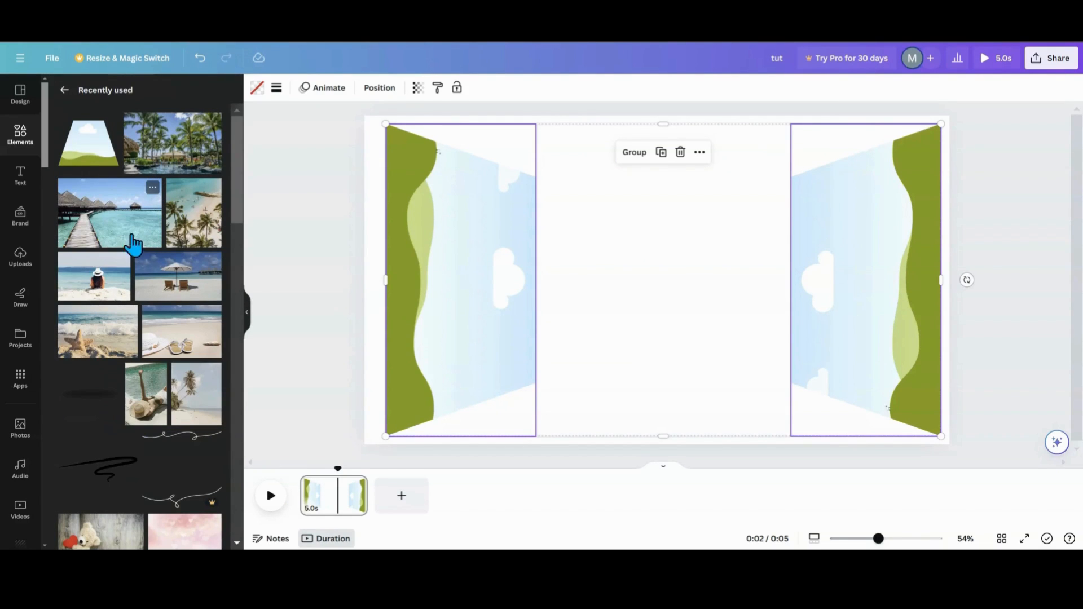
drag(87, 282, 435, 276)
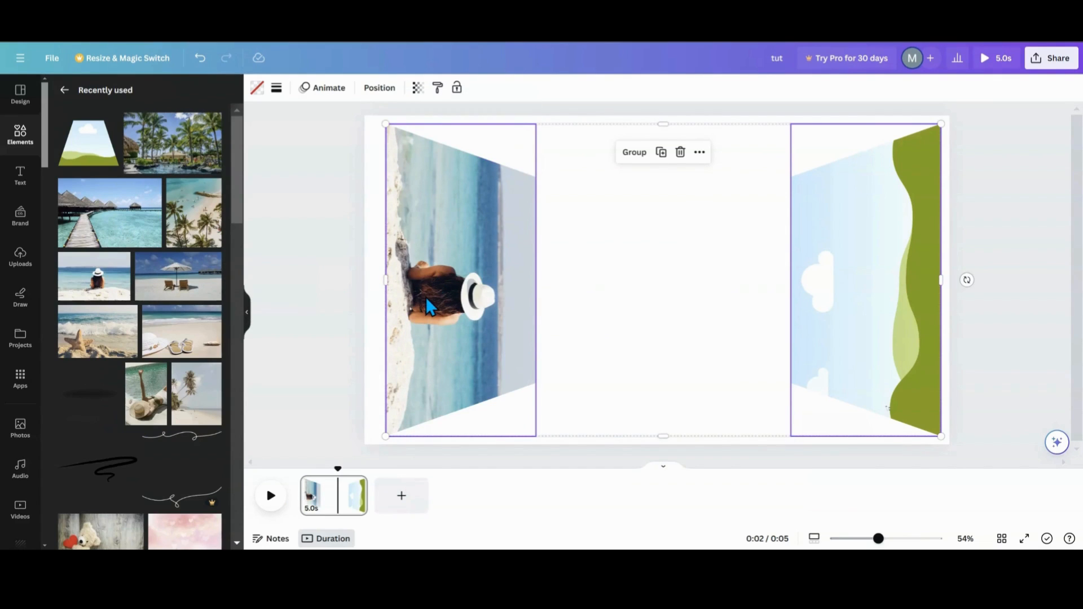
- Crop the left frame's photo, repositioning it so the woman sits centred in the frame
click(471, 311)
click(468, 310)
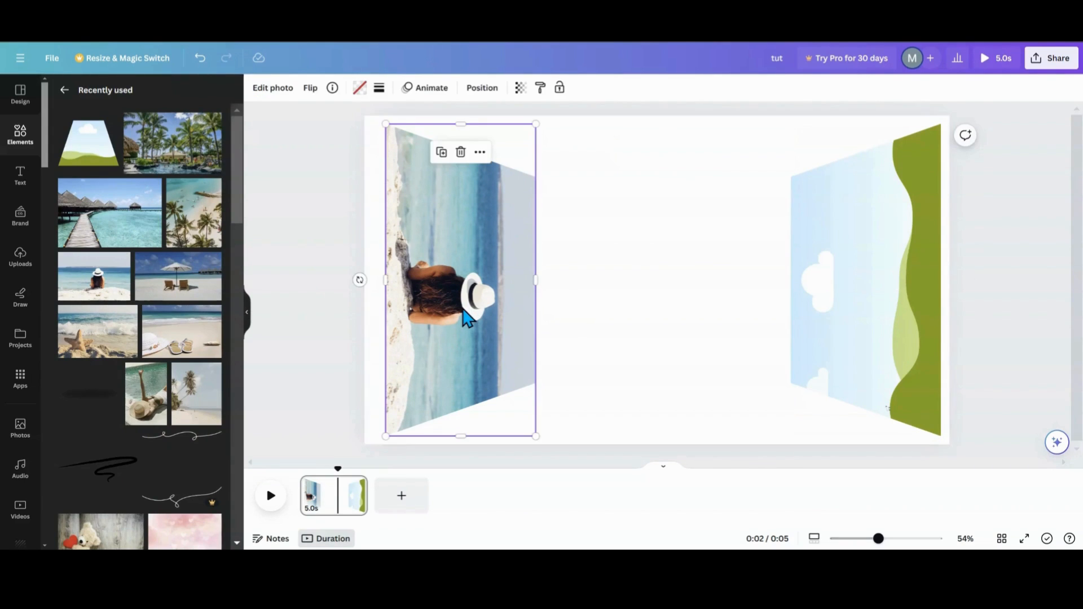
double_click(462, 307)
drag(338, 282, 463, 361)
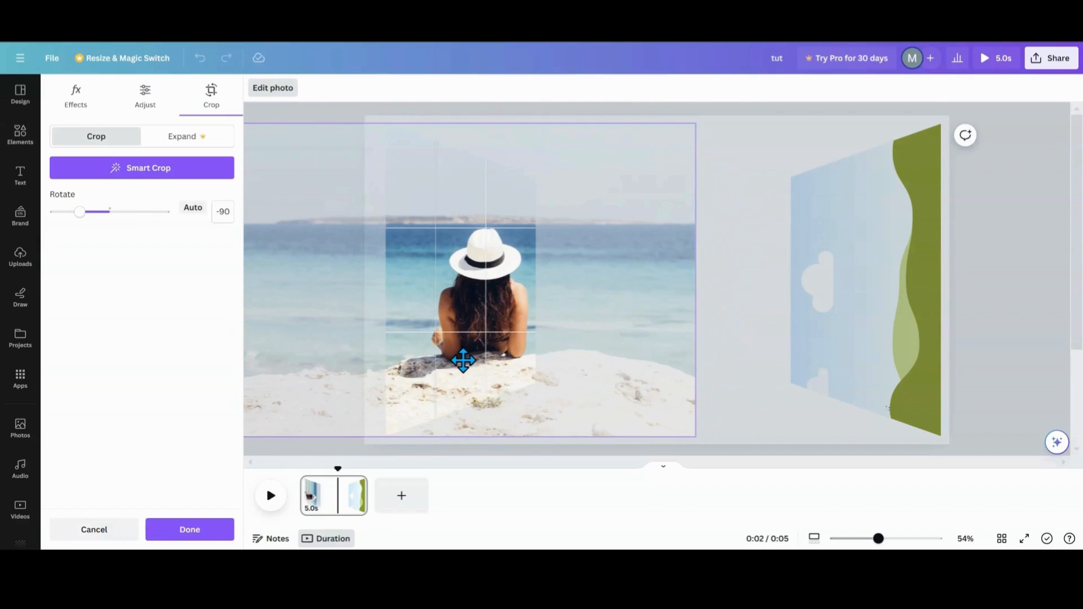
drag(484, 314, 468, 317)
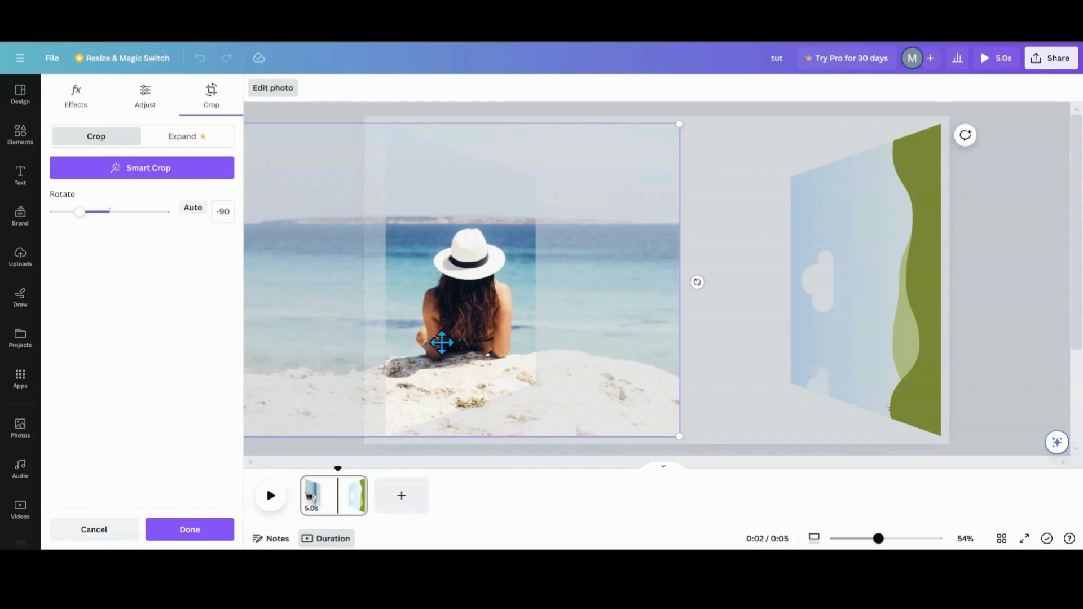
click(726, 249)
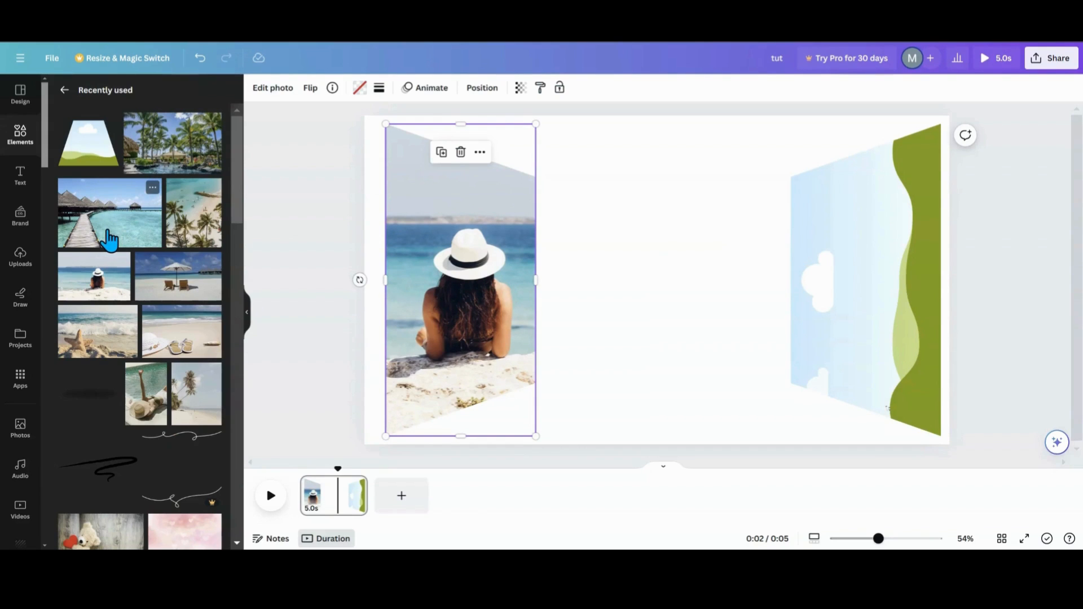
- Fill the right frame with the photo of a woman in a straw hat by the water
scroll(123, 372, down, 2)
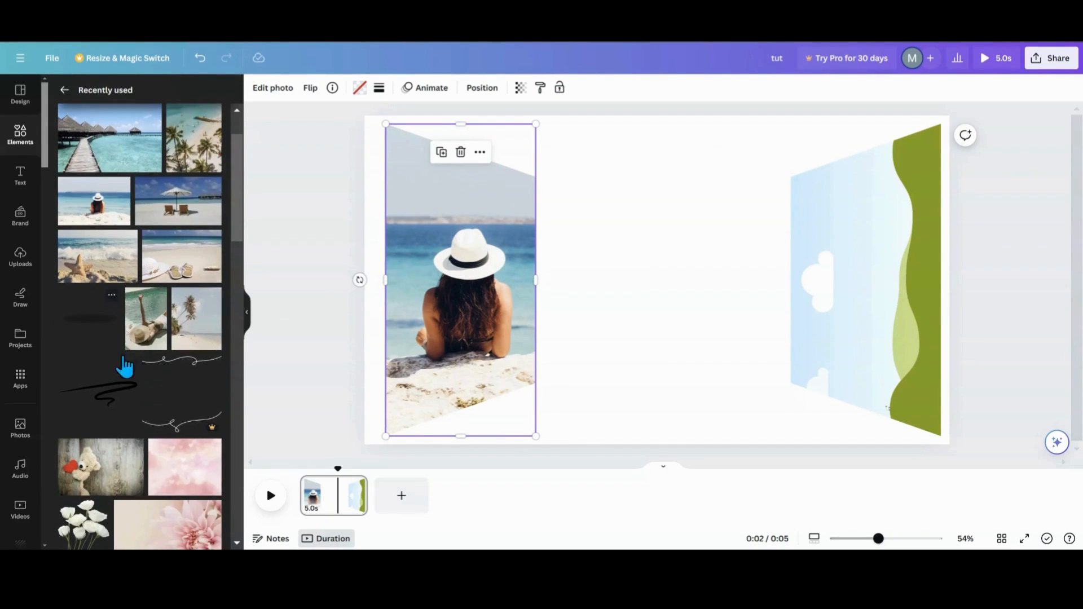
click(134, 336)
drag(648, 310, 875, 309)
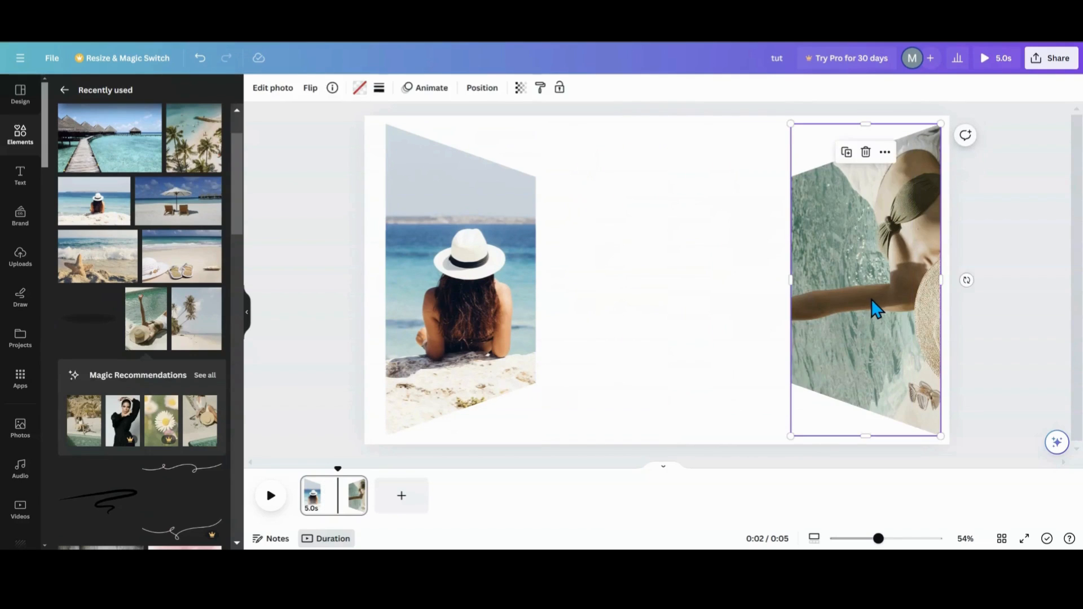
- Crop the right frame's photo, scaling it down and repositioning it within the frame
double_click(868, 298)
drag(620, 284, 870, 145)
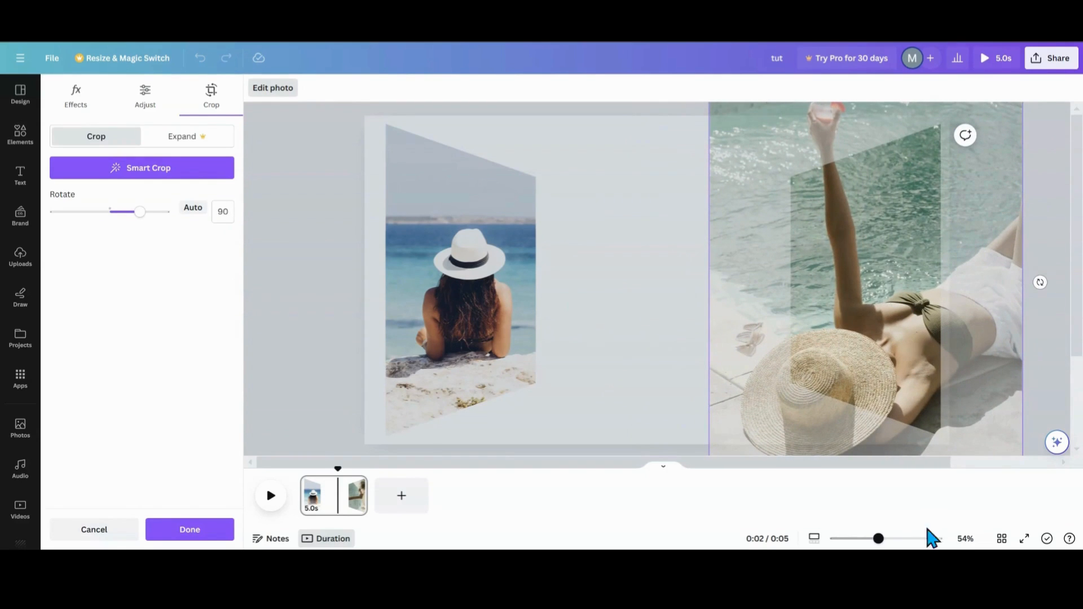
drag(878, 540, 864, 538)
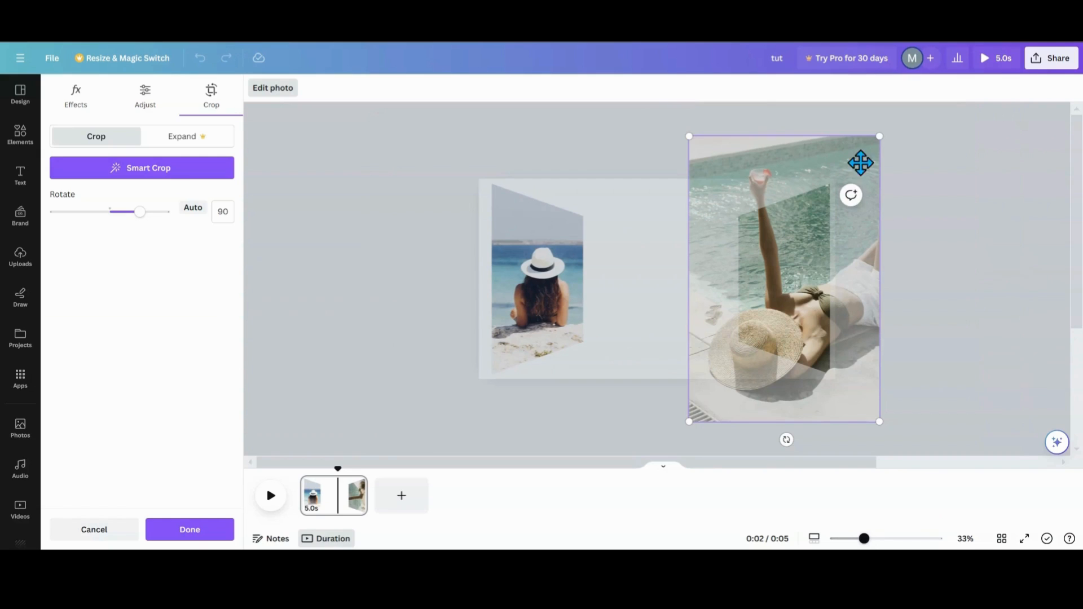
drag(878, 136, 847, 183)
drag(689, 421, 714, 358)
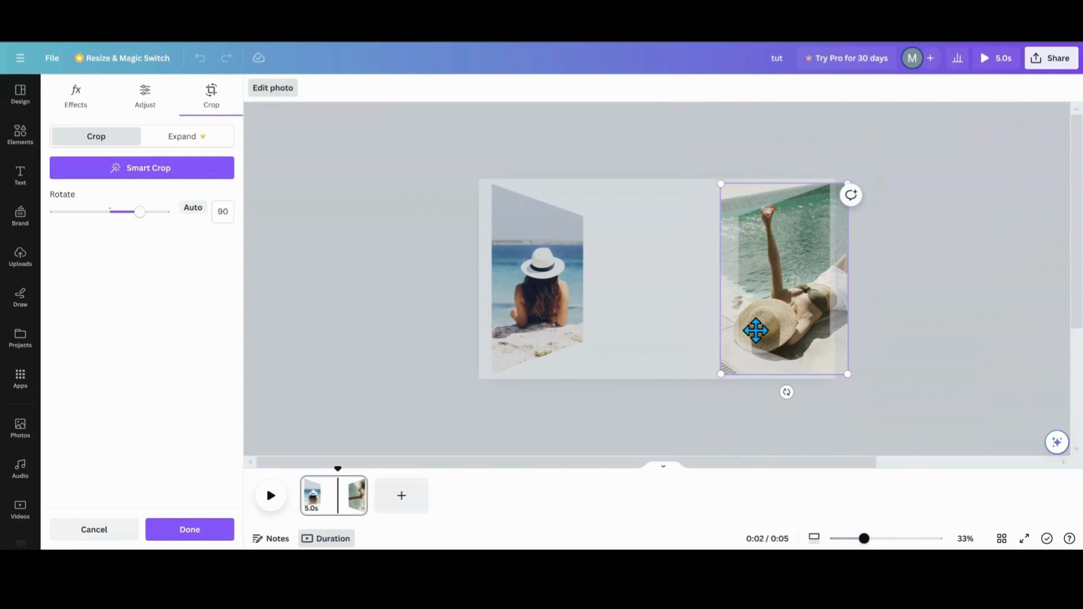
click(780, 302)
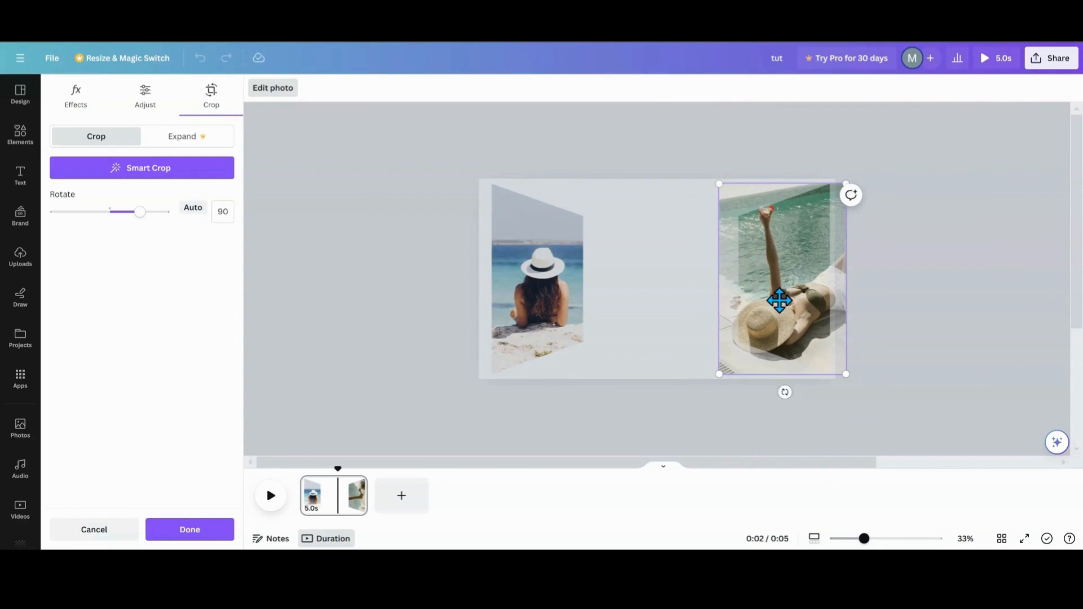
drag(780, 303, 780, 295)
click(684, 337)
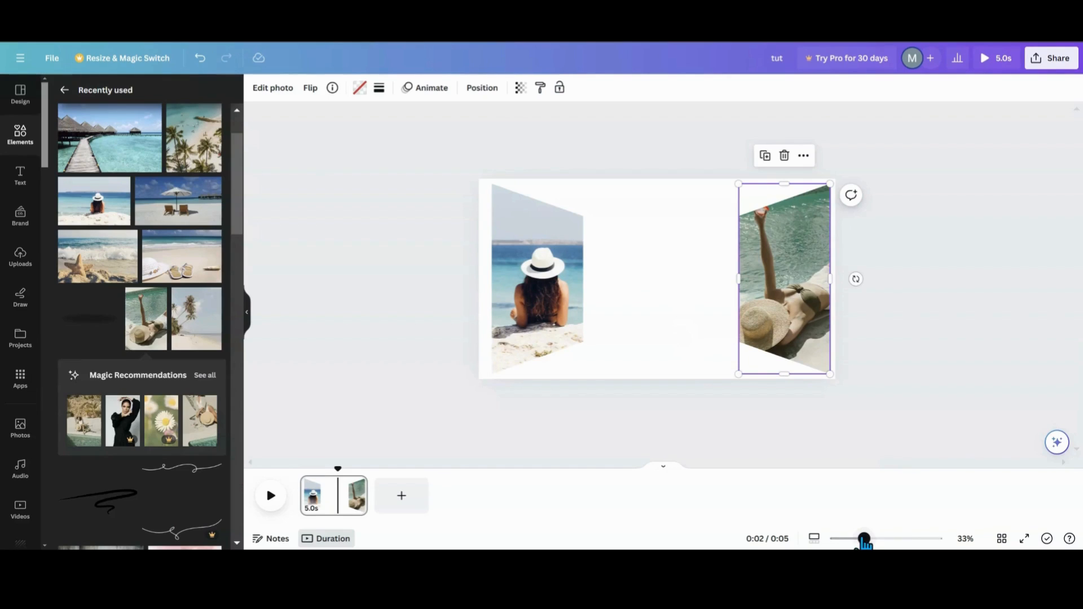
- Add the overwater bungalow photo to the centre of the design
click(101, 150)
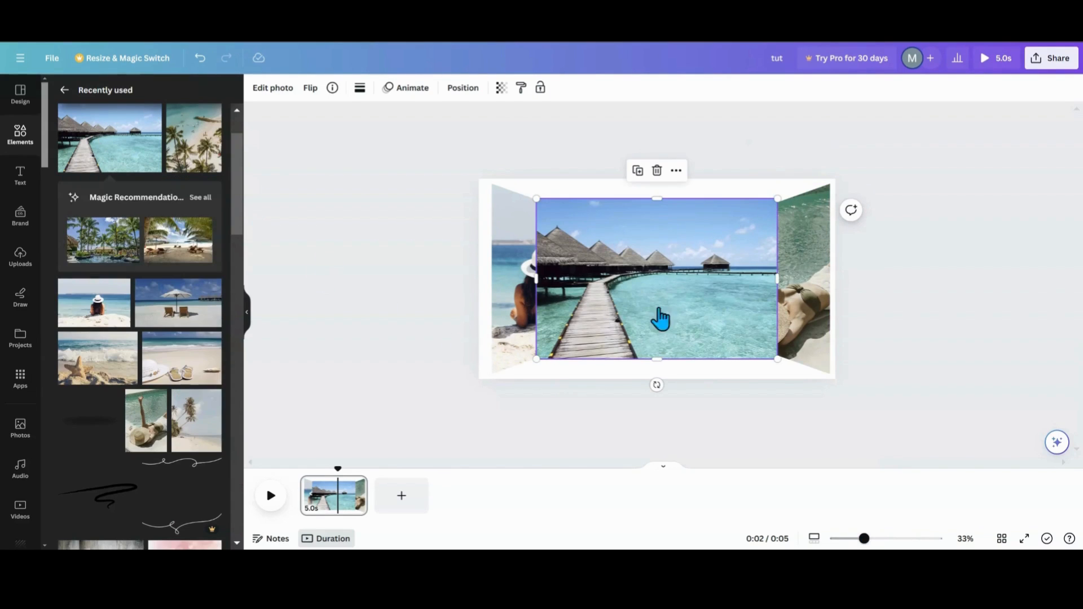
- Drop the overwater bungalow photo into the right frame, replacing its photo
drag(657, 316, 809, 314)
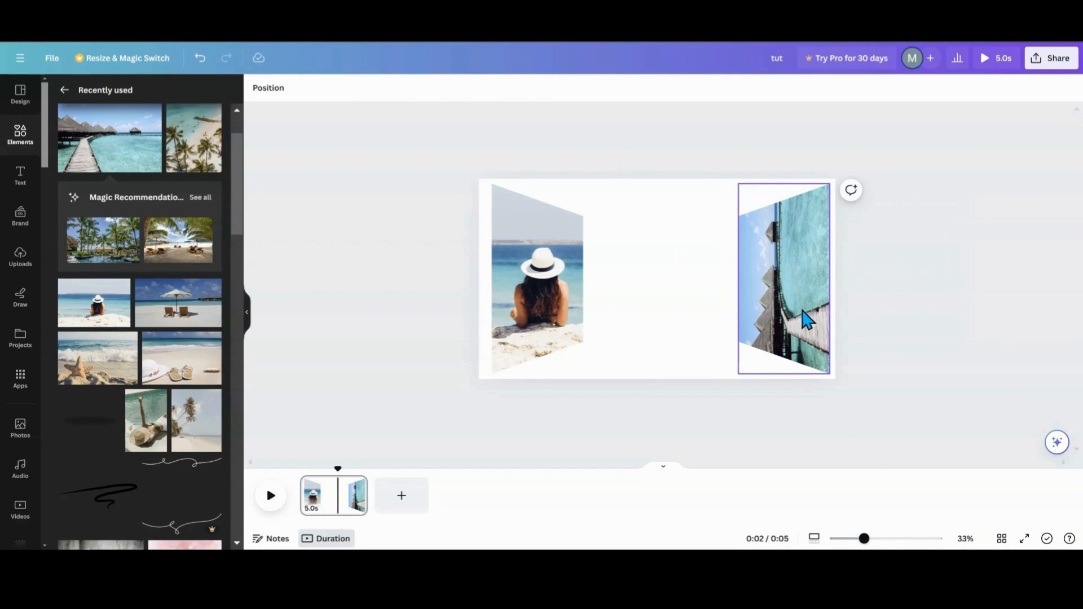
drag(863, 538, 878, 539)
- Crop the right frame's photo, rotating it 90° upright and repositioning the walkway within the frame
double_click(879, 353)
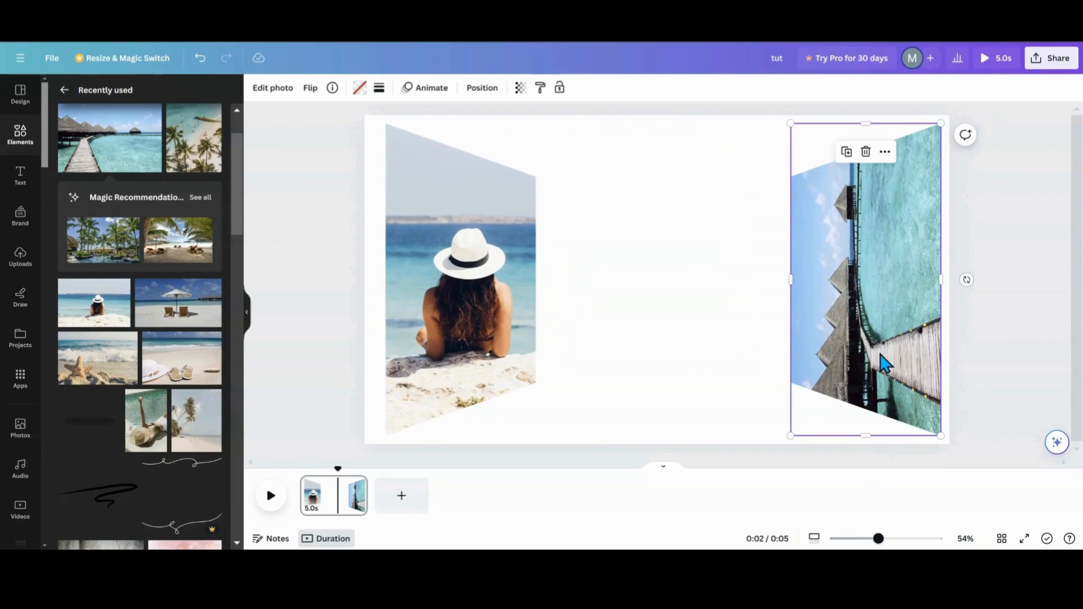
drag(986, 277, 864, 431)
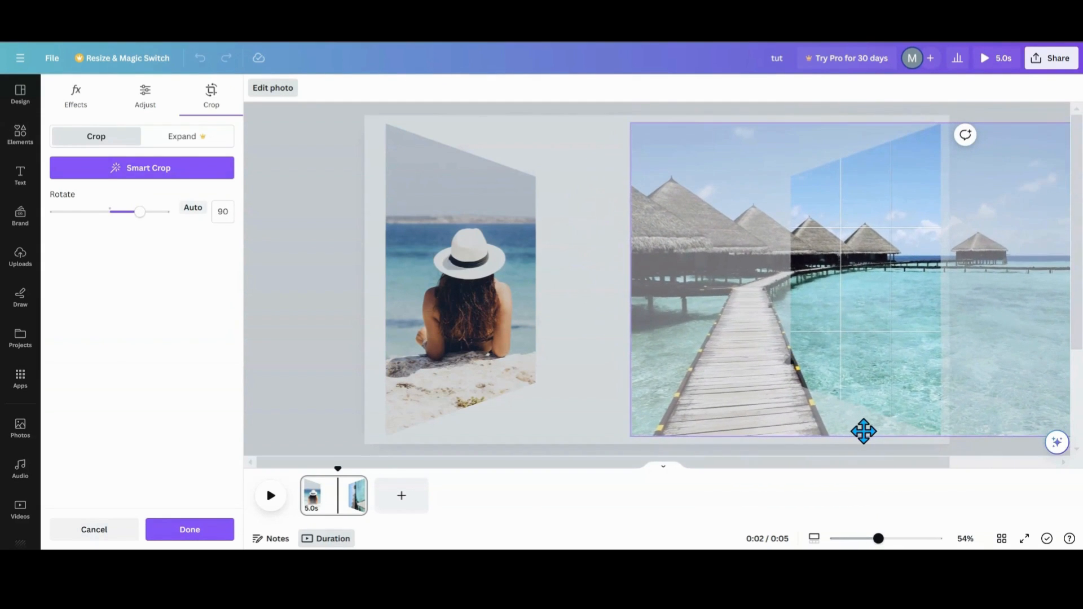
drag(801, 309, 901, 327)
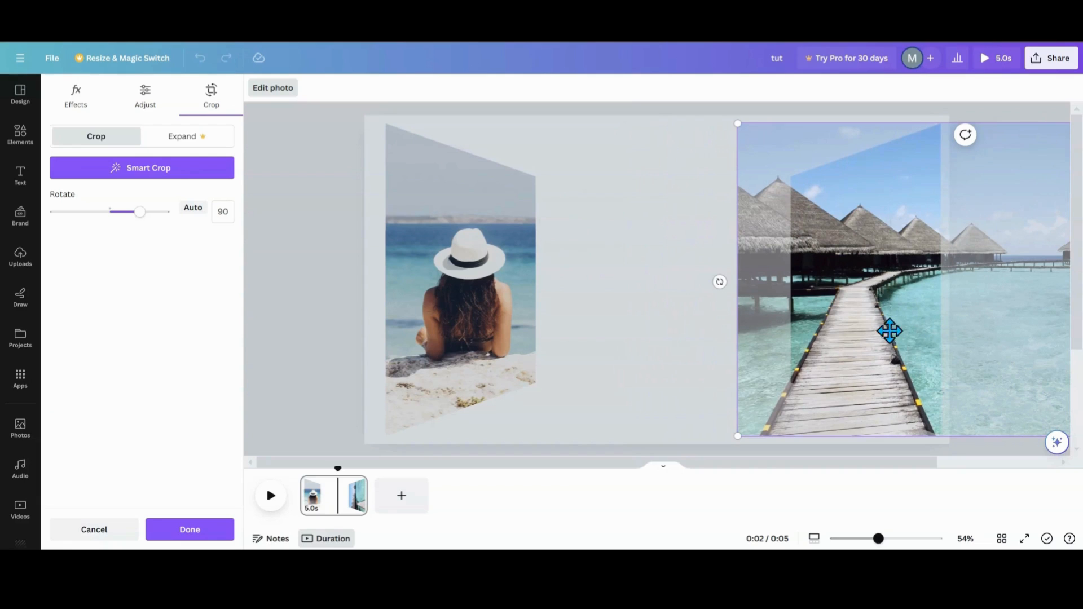
drag(839, 350, 865, 350)
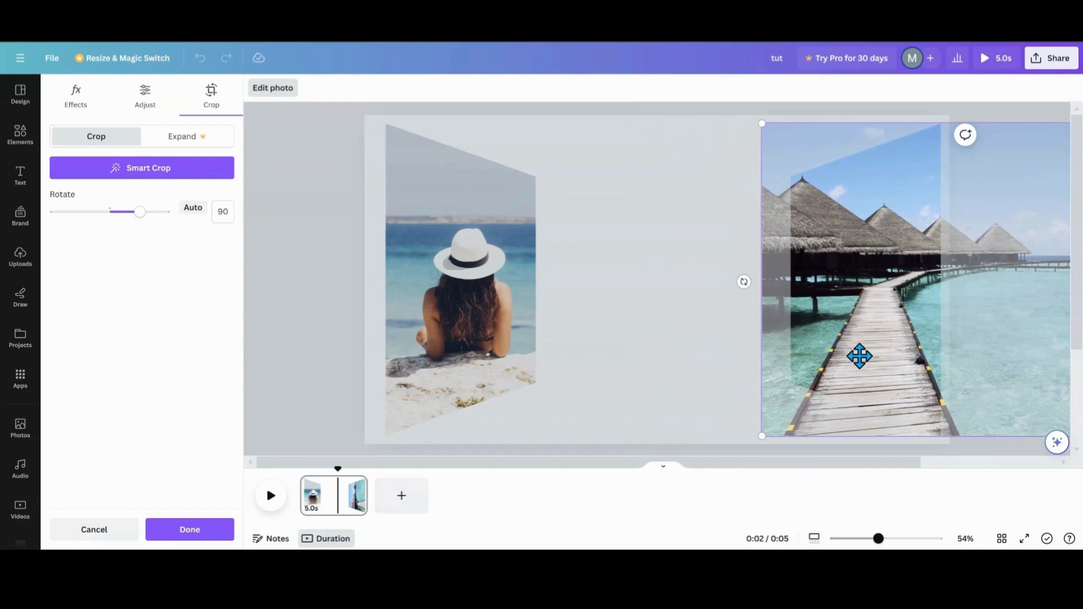
click(307, 334)
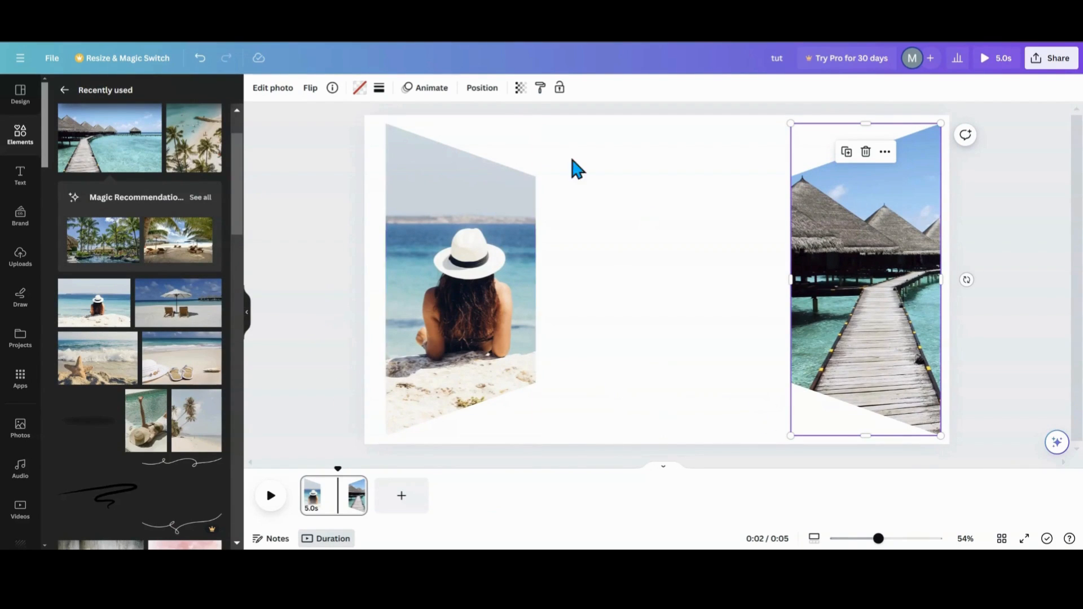
- Download the design as a PNG and drop the file onto remove.bg to remove its background
click(52, 58)
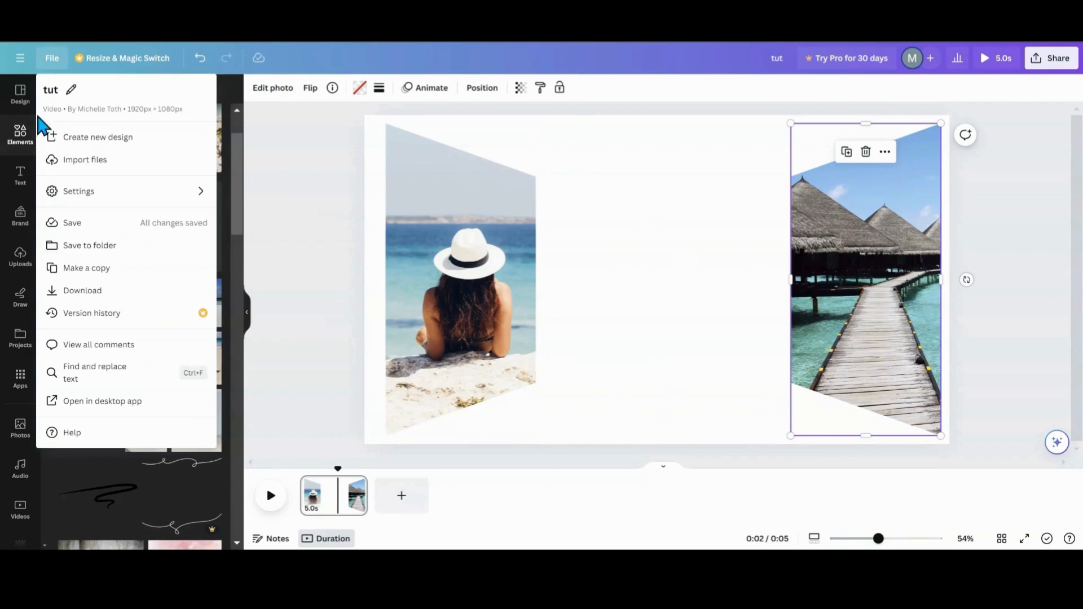
click(72, 291)
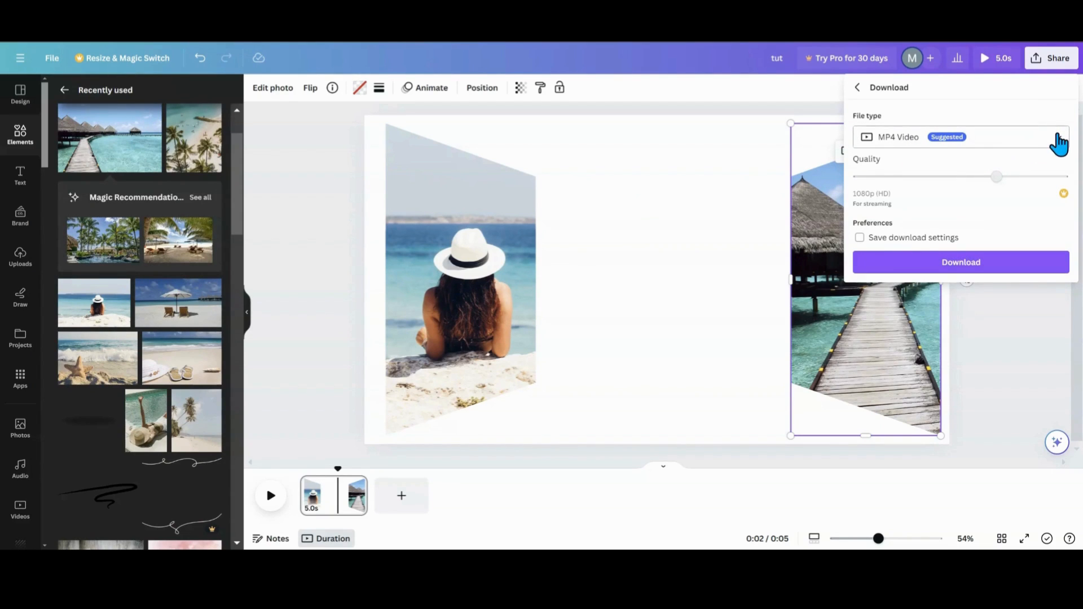
click(1058, 144)
click(933, 218)
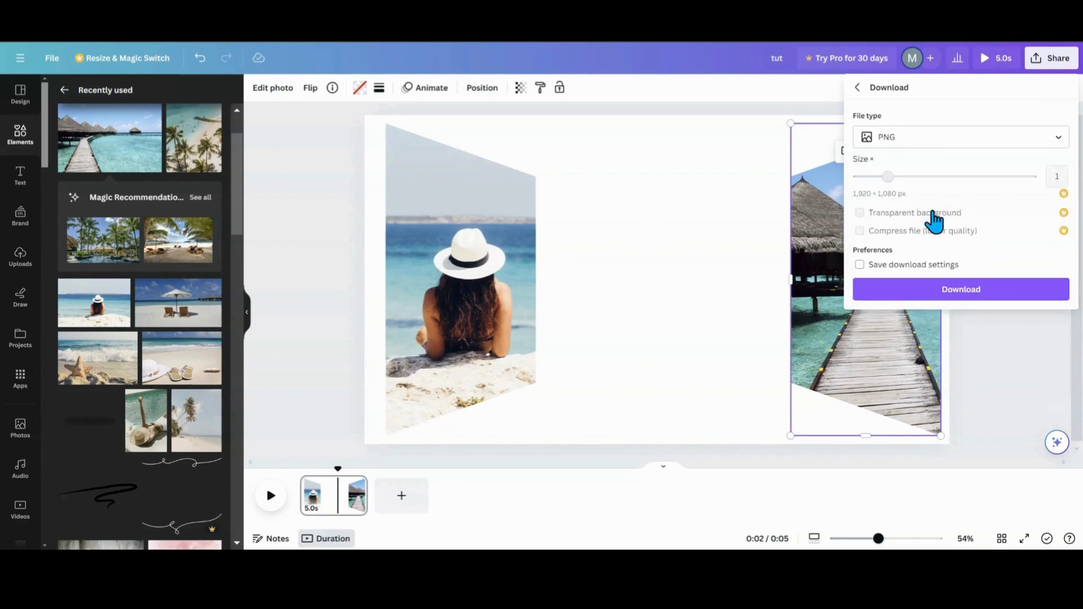
click(943, 295)
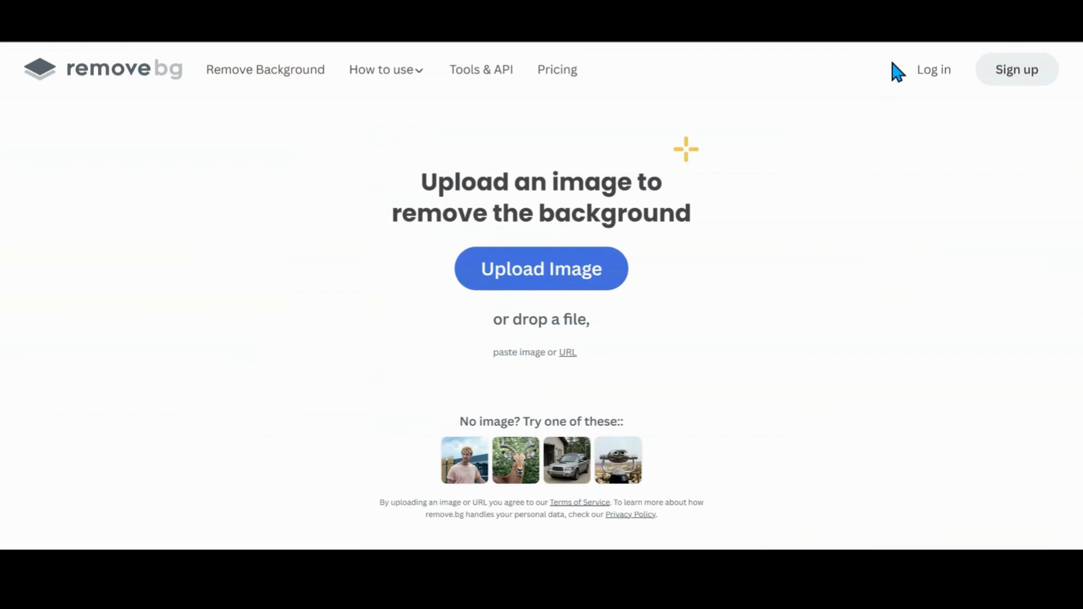
drag(853, 71, 532, 273)
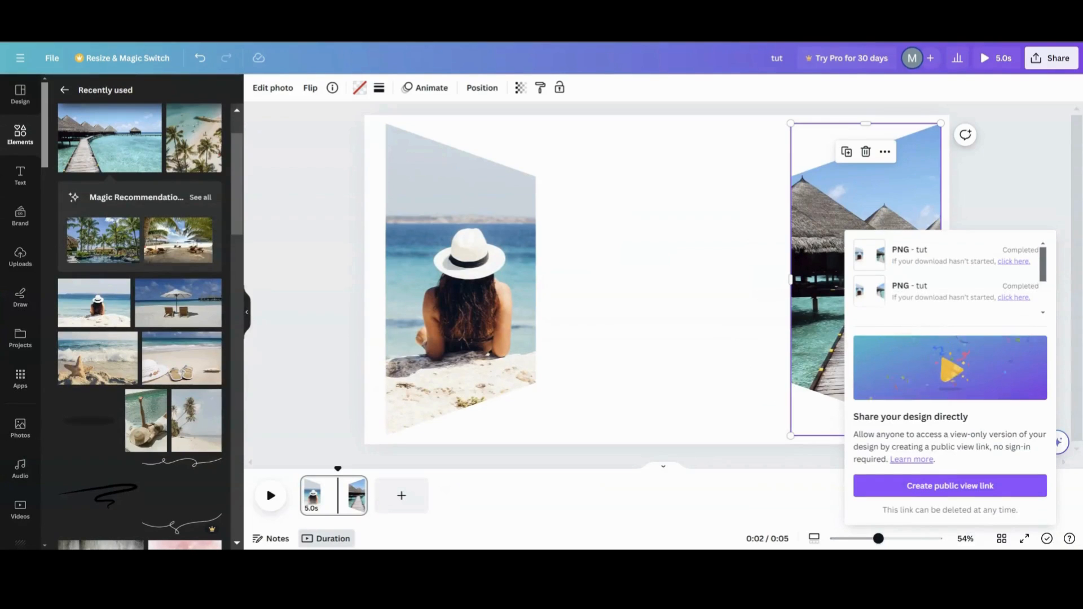
- Add a new page and place the uploaded collage image on it, enlarging it across the page
click(396, 498)
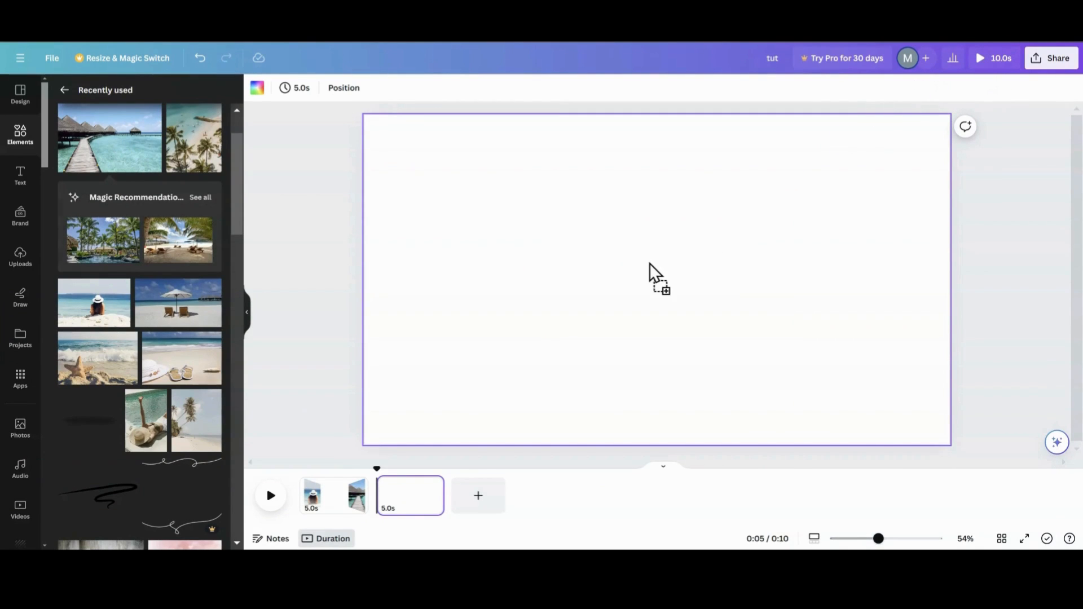
drag(649, 263, 575, 282)
drag(750, 341, 876, 412)
drag(444, 165, 396, 141)
drag(587, 276, 581, 265)
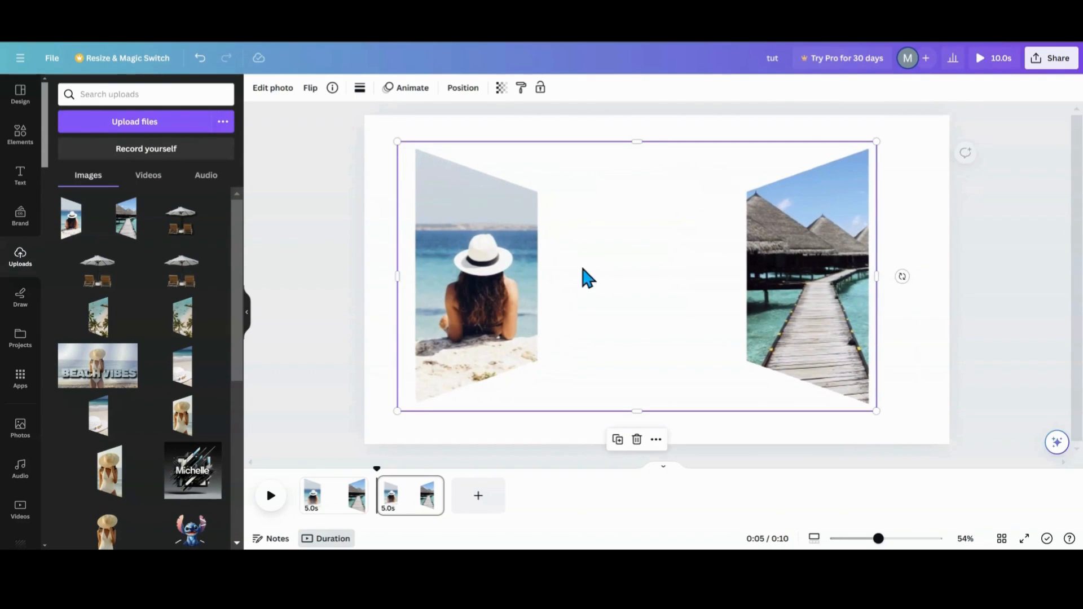
- Upscale the collage image 3x with Image Upscaler and replace it in the design
click(273, 89)
scroll(133, 327, down, 2)
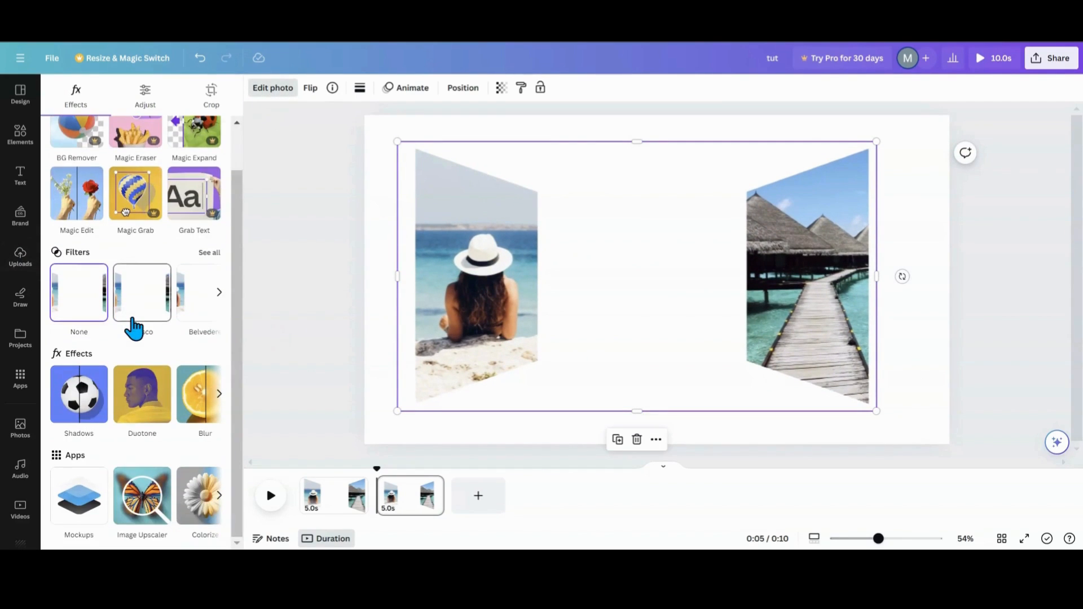
click(131, 485)
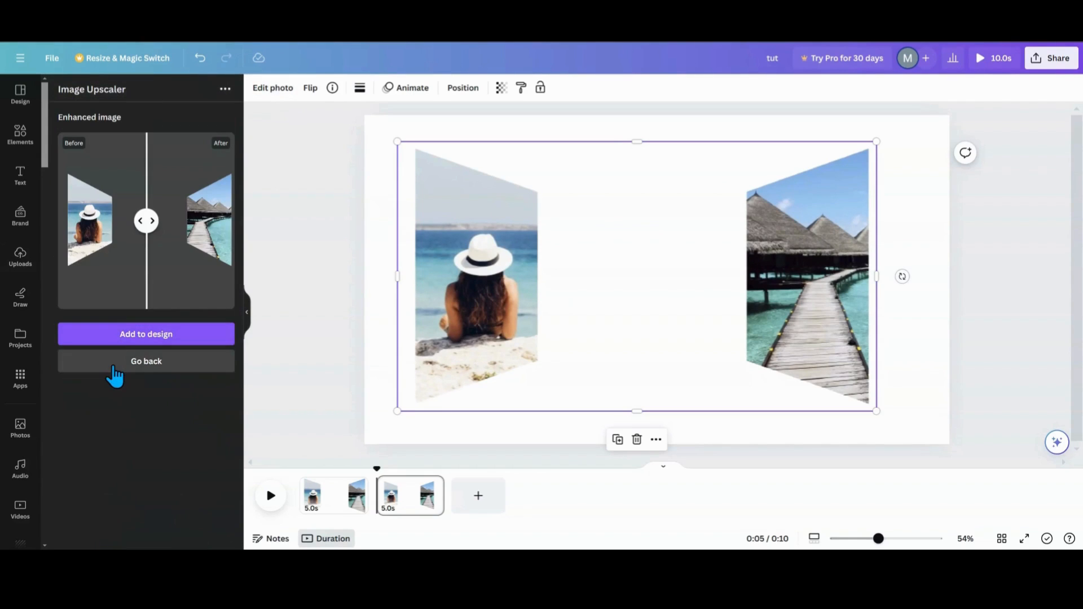
click(152, 361)
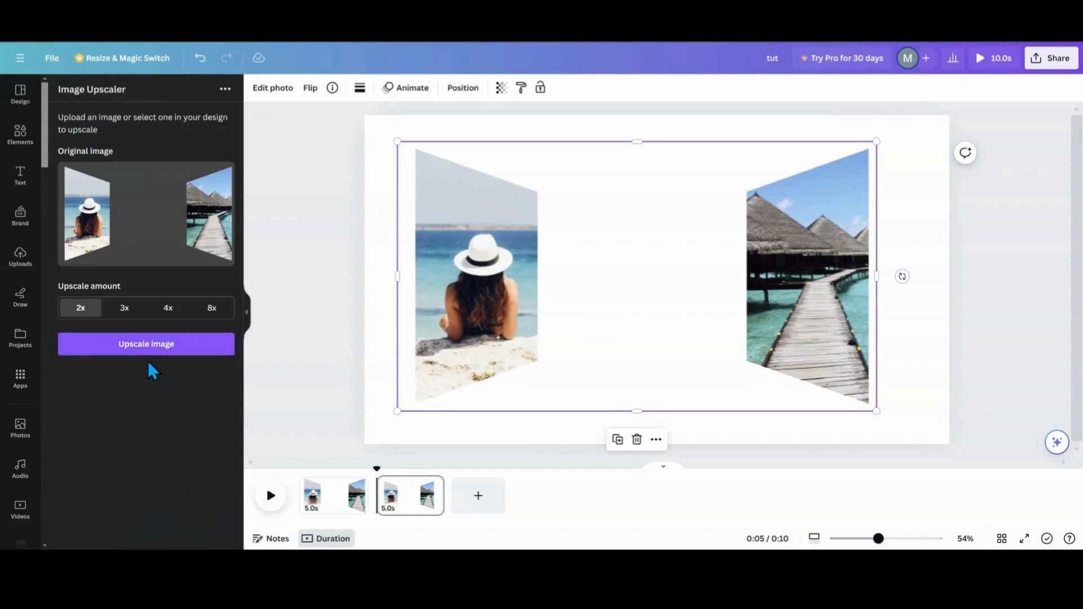
click(125, 309)
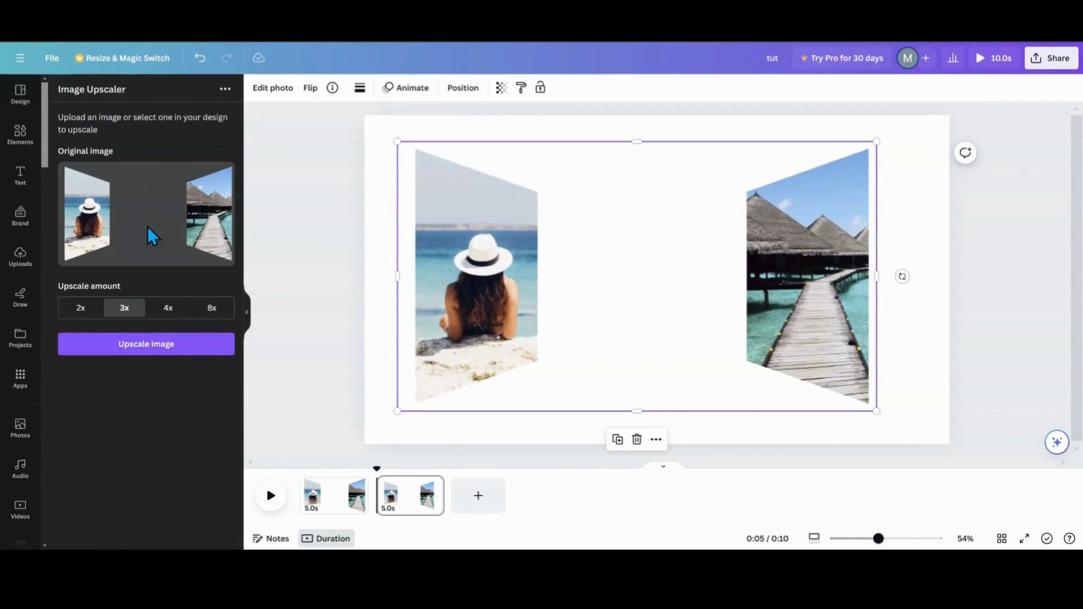
click(126, 345)
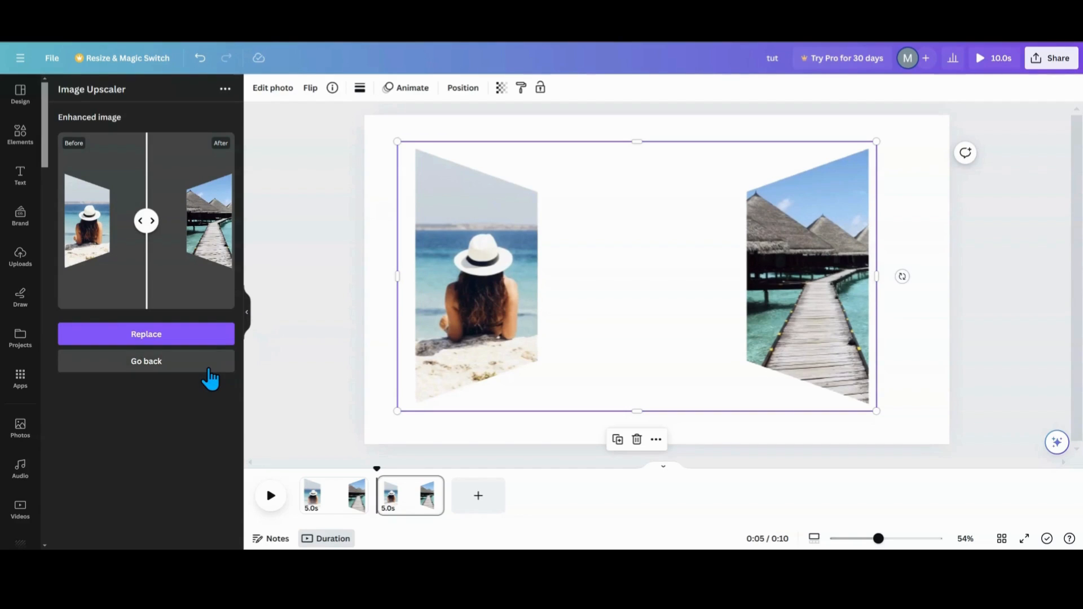
click(194, 337)
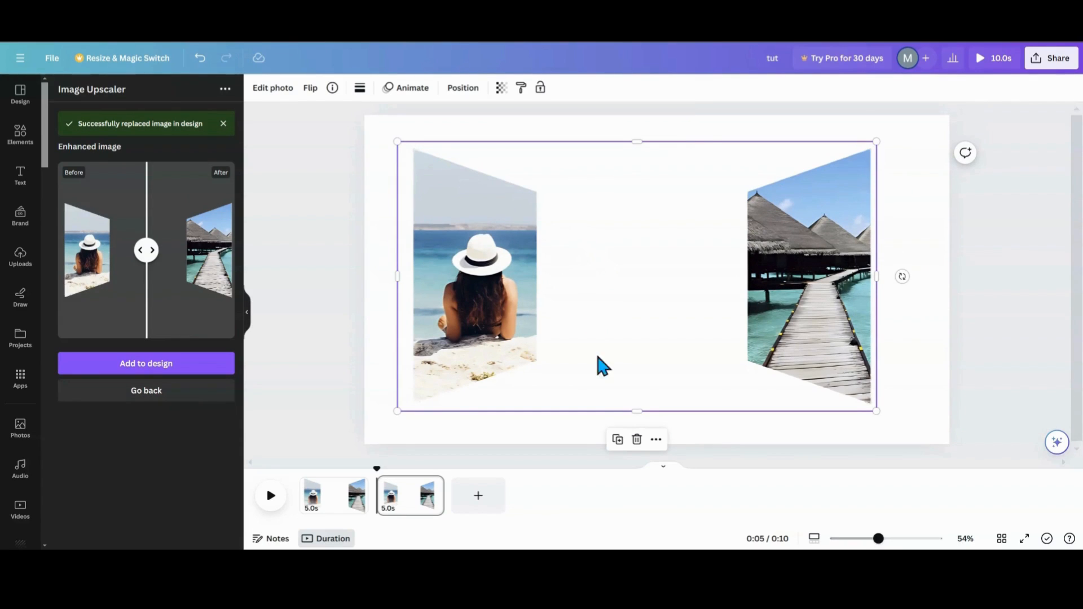
- Duplicate the collage image and crop the copies so each holds a single frame, positioning them on the page
click(617, 439)
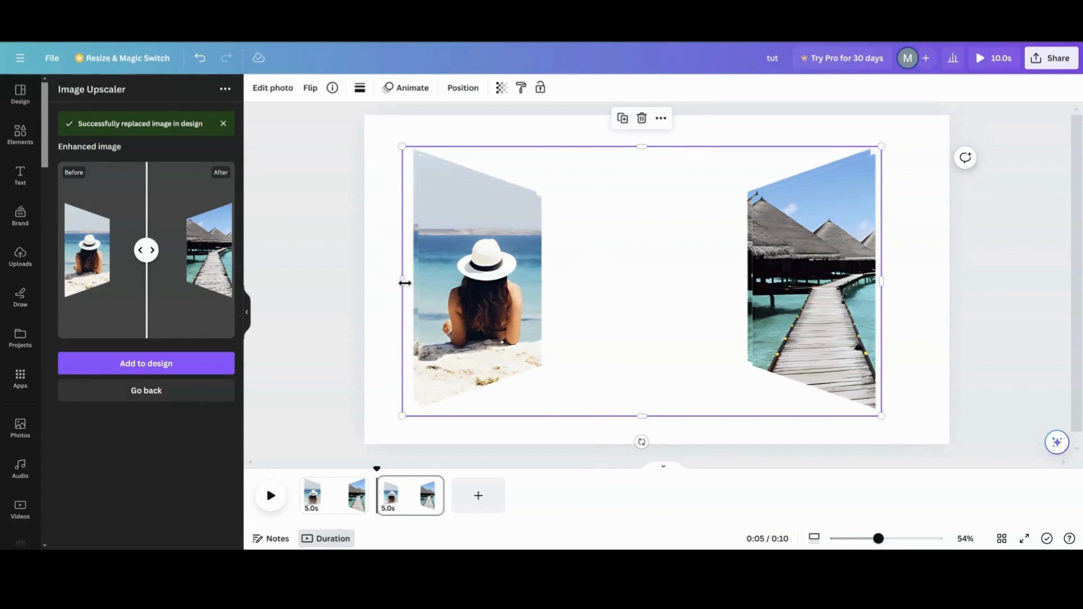
drag(405, 282, 750, 268)
click(651, 280)
drag(651, 279, 570, 280)
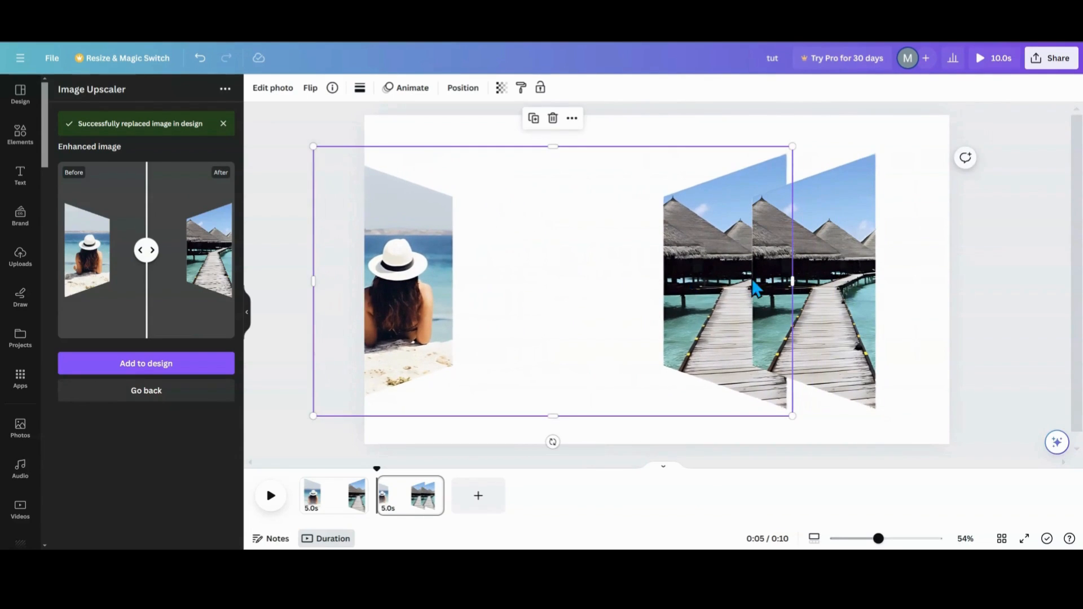
drag(788, 276, 461, 280)
drag(377, 297, 444, 288)
click(784, 256)
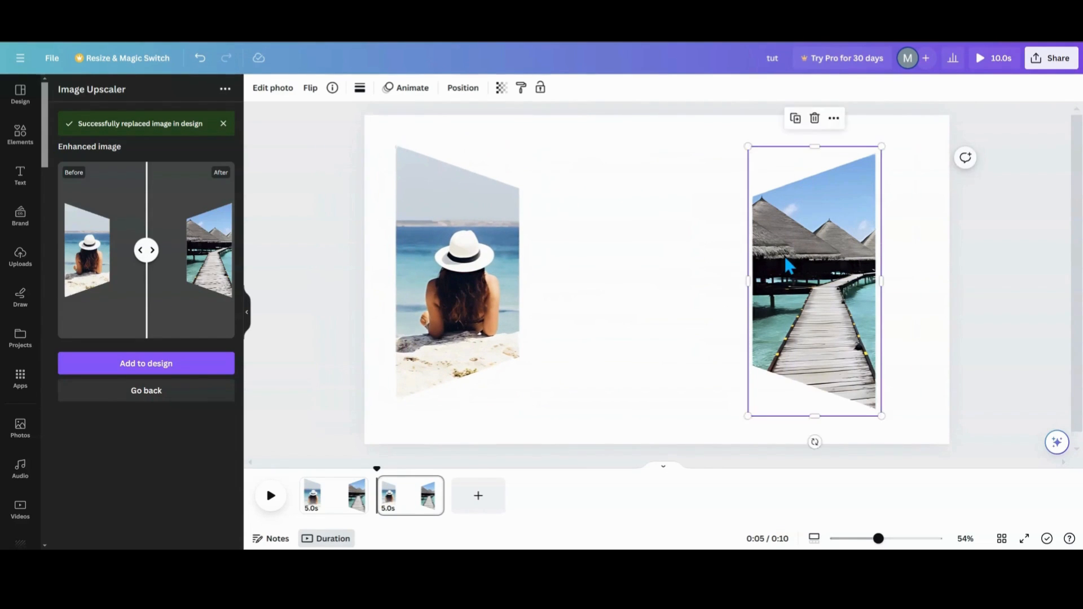
drag(783, 256, 715, 271)
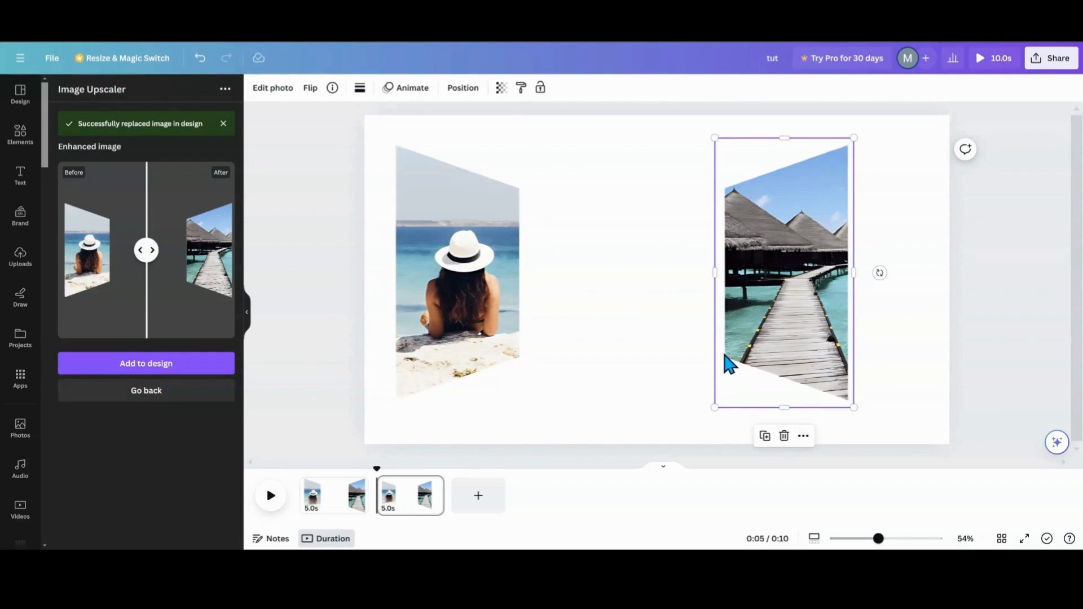
drag(479, 310, 496, 310)
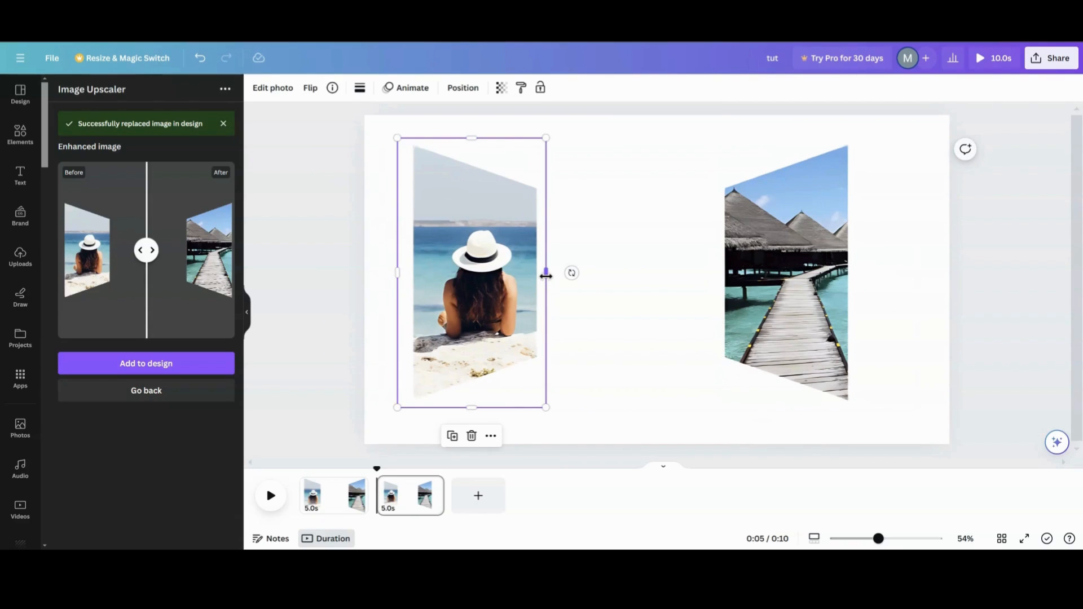
mouse_move(546, 275)
mouse_down()
mouse_move(536, 277)
mouse_move(558, 273)
mouse_move(545, 276)
mouse_up()
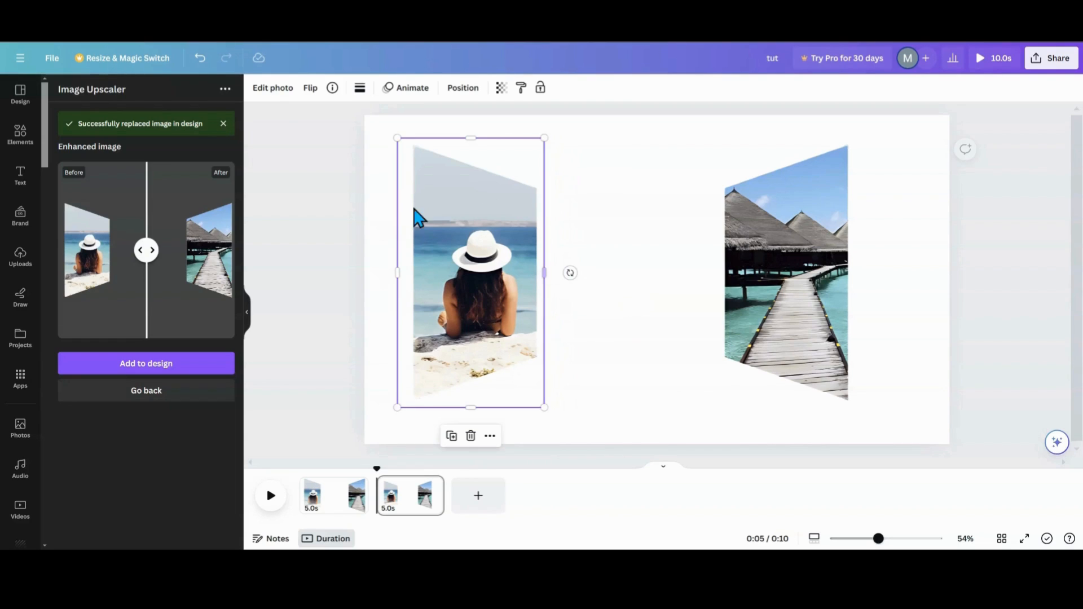
- Apply a Drop shadow to the left frame, setting the angle to 54 and reducing the distance
click(275, 90)
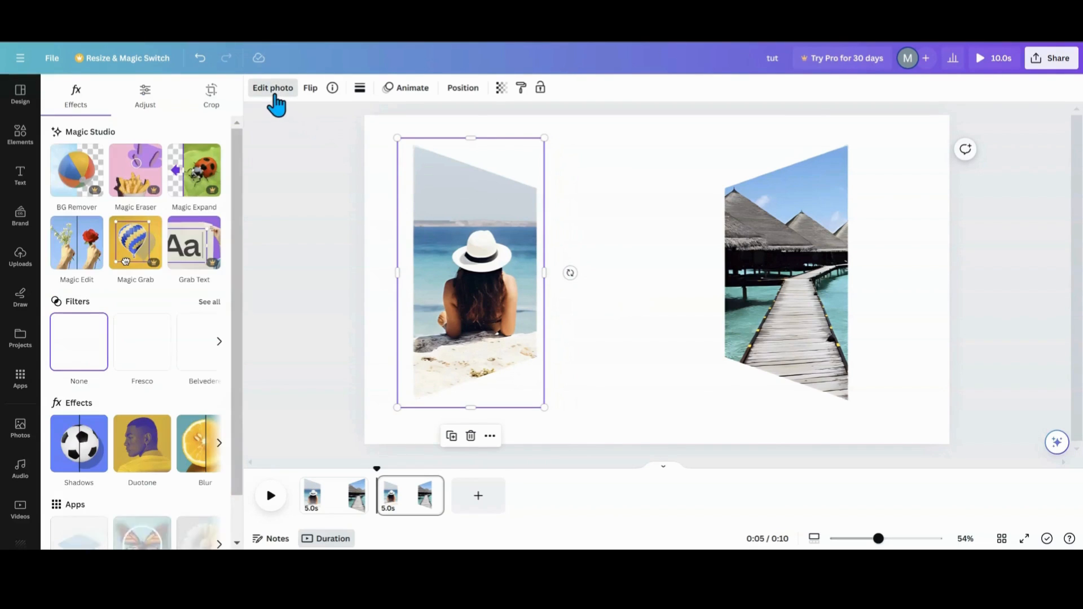
click(71, 453)
click(137, 237)
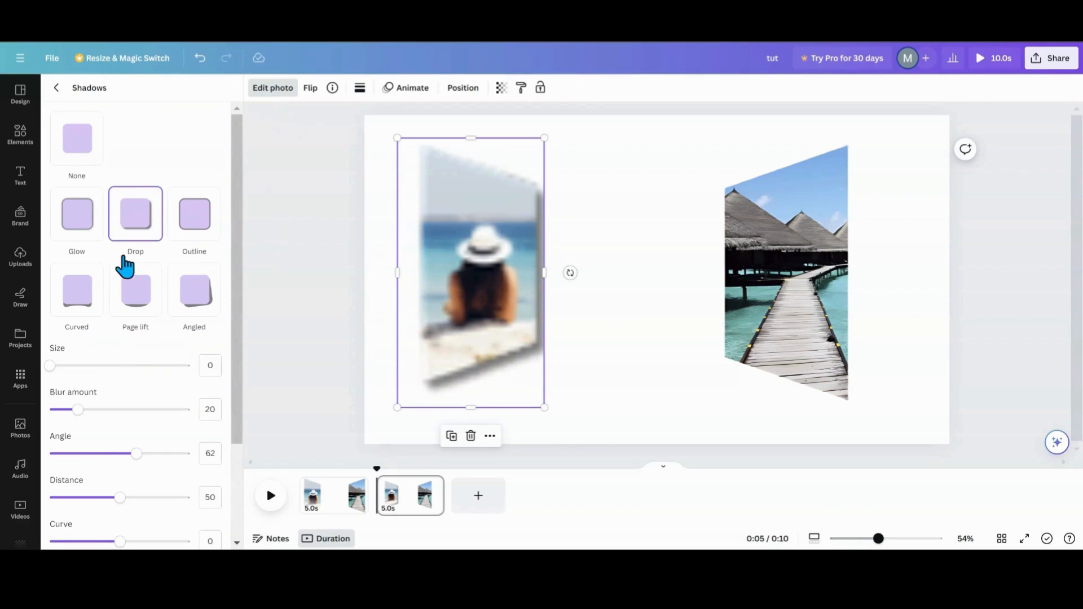
scroll(103, 445, down, 2)
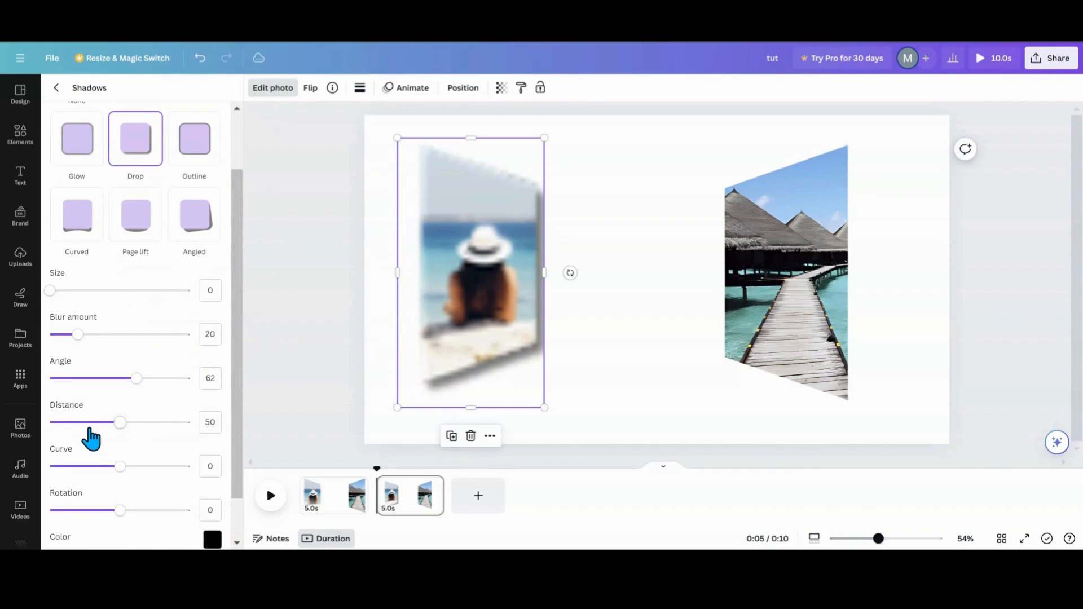
drag(135, 388, 126, 388)
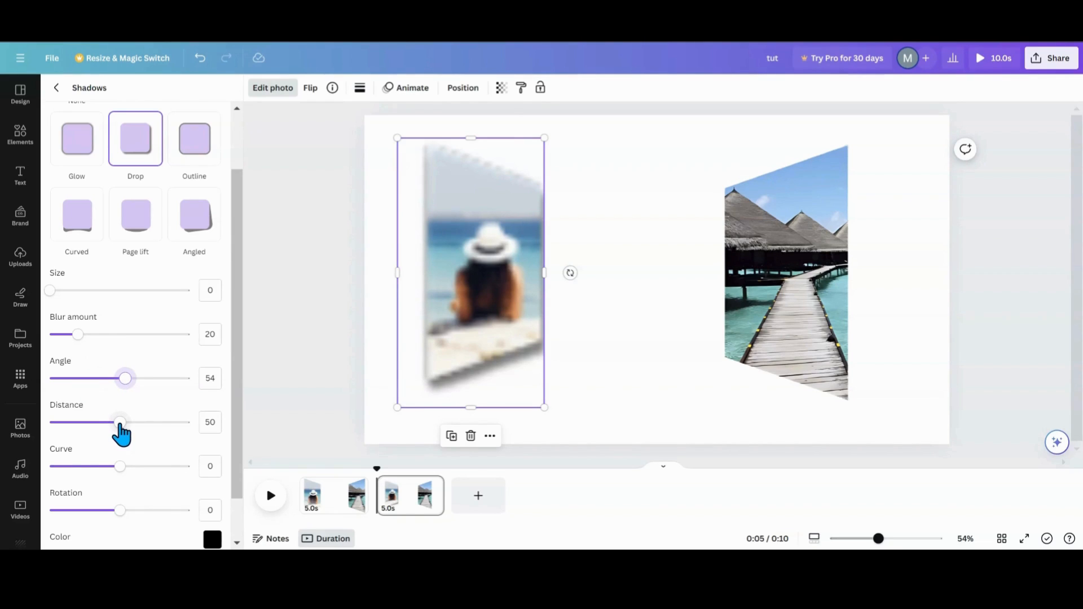
drag(120, 434, 95, 438)
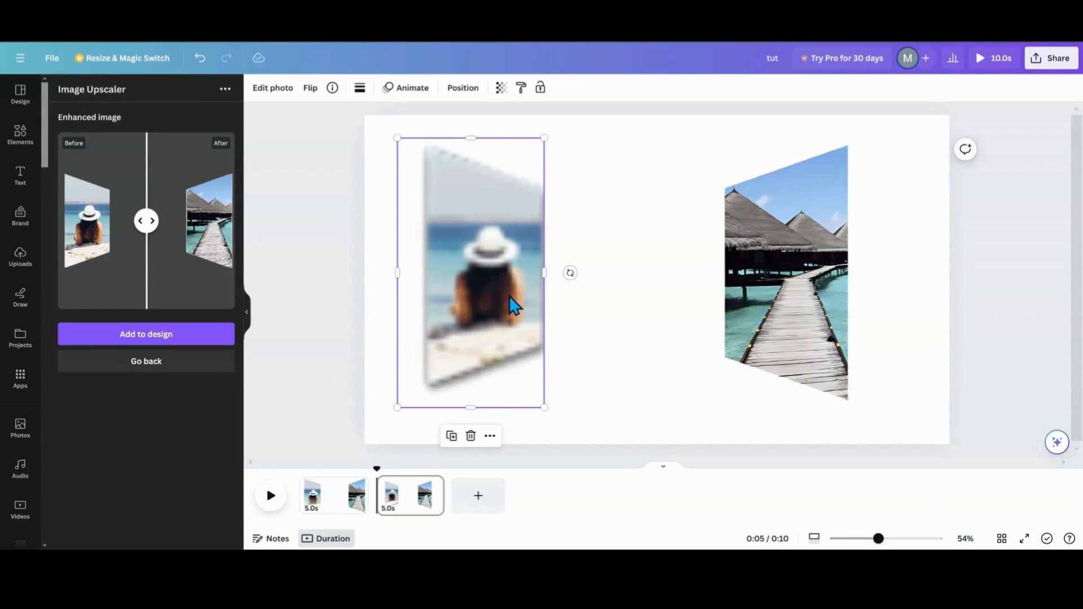
- Delete the stray blurred duplicate of the left frame and move the shadowed left frame back into place
click(604, 305)
click(506, 320)
click(248, 322)
click(348, 440)
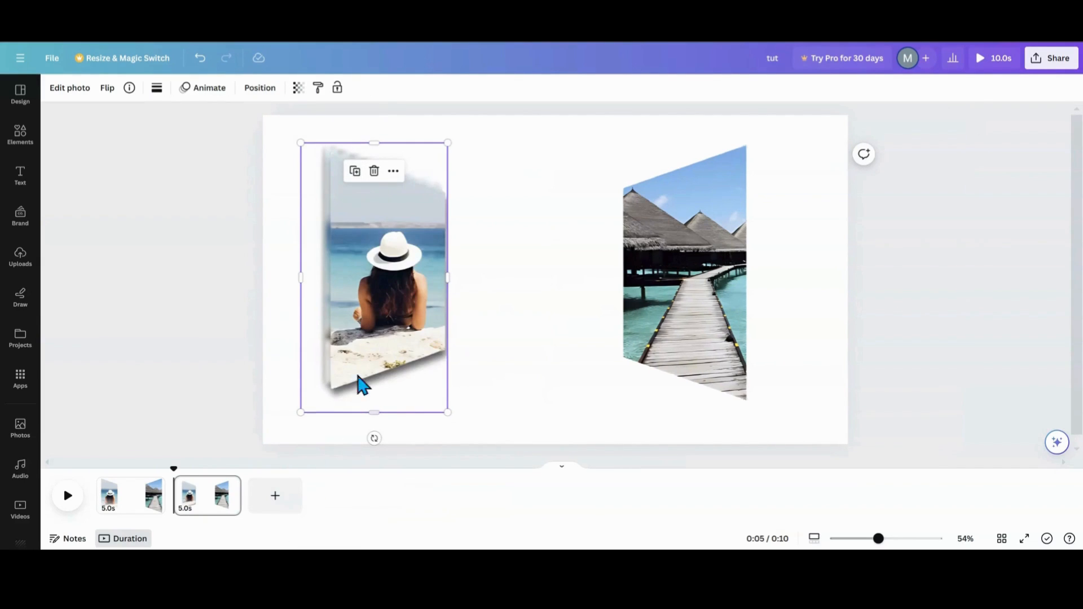
drag(357, 382, 481, 336)
click(355, 203)
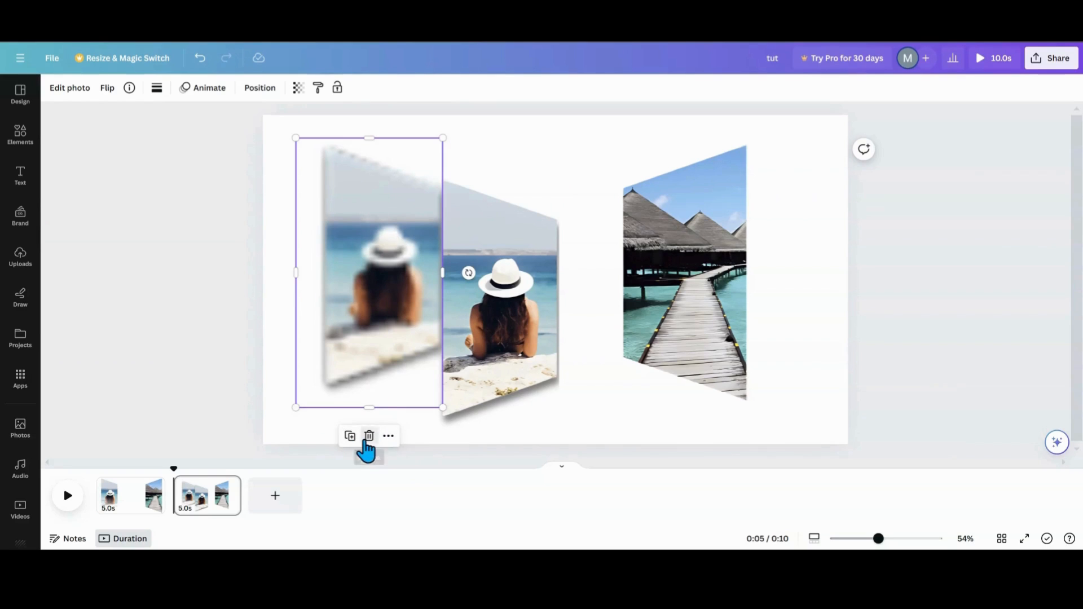
click(369, 436)
drag(483, 370, 371, 335)
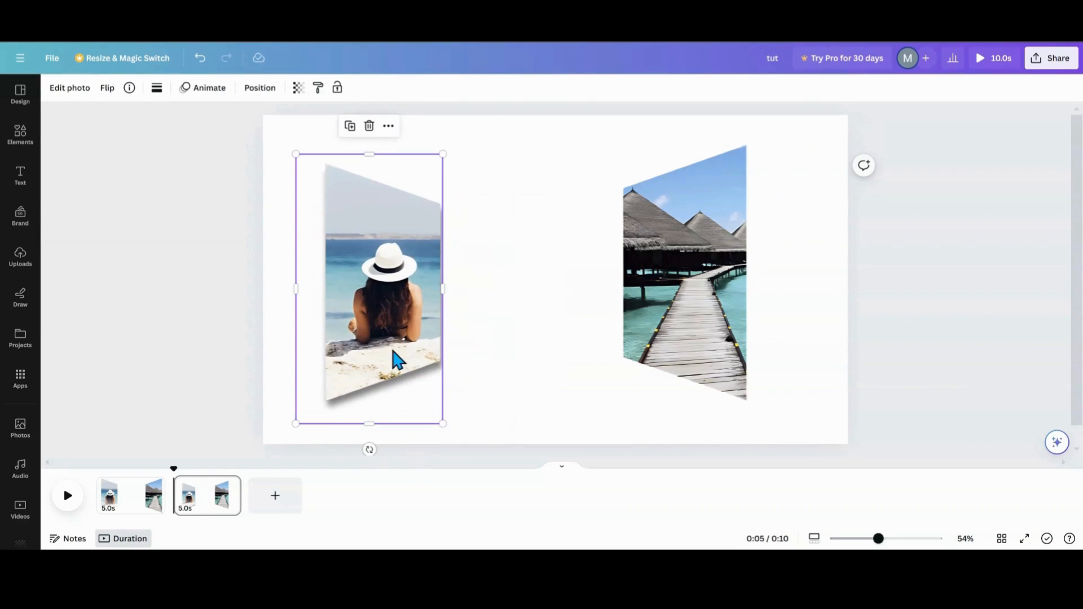
- Copy the left frame's style and paste it onto the right bungalow frame
click(314, 94)
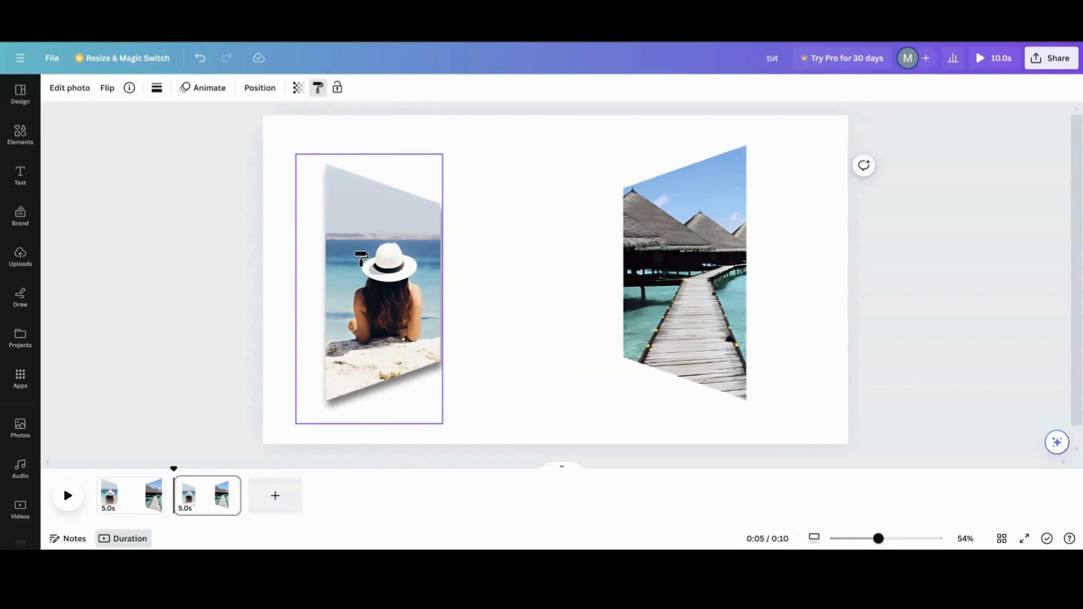
click(682, 319)
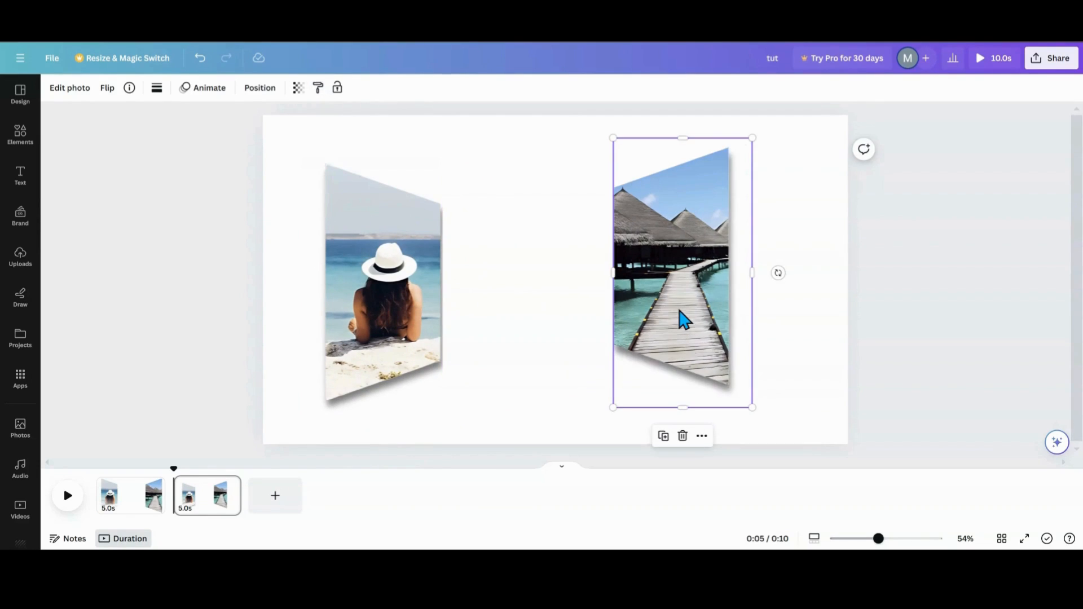
- Move the right bungalow frame flush to the page's right edge and enlarge it
drag(683, 319, 795, 284)
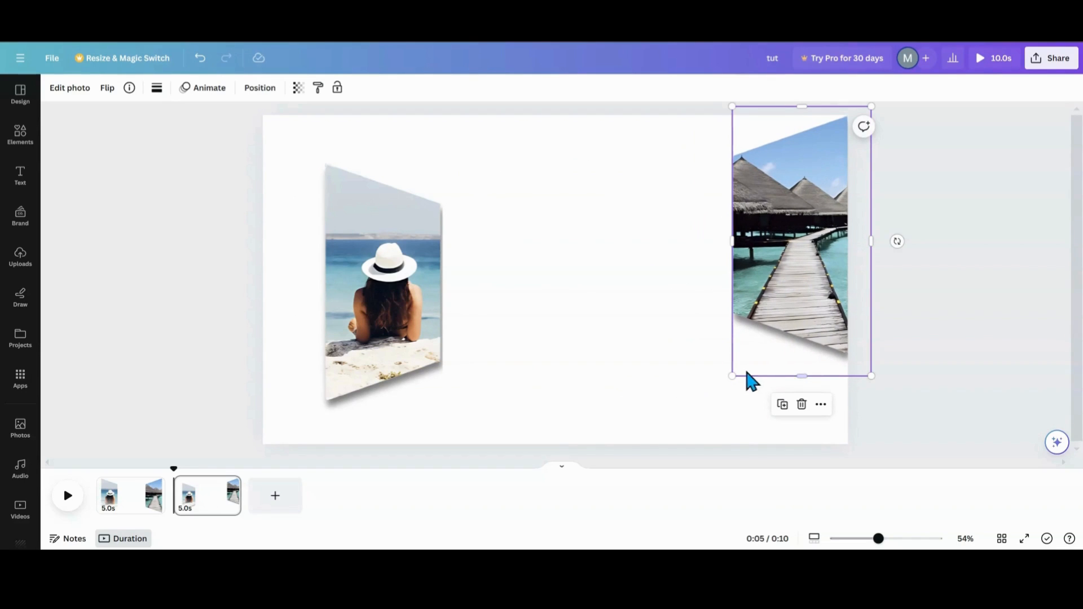
drag(732, 374, 668, 466)
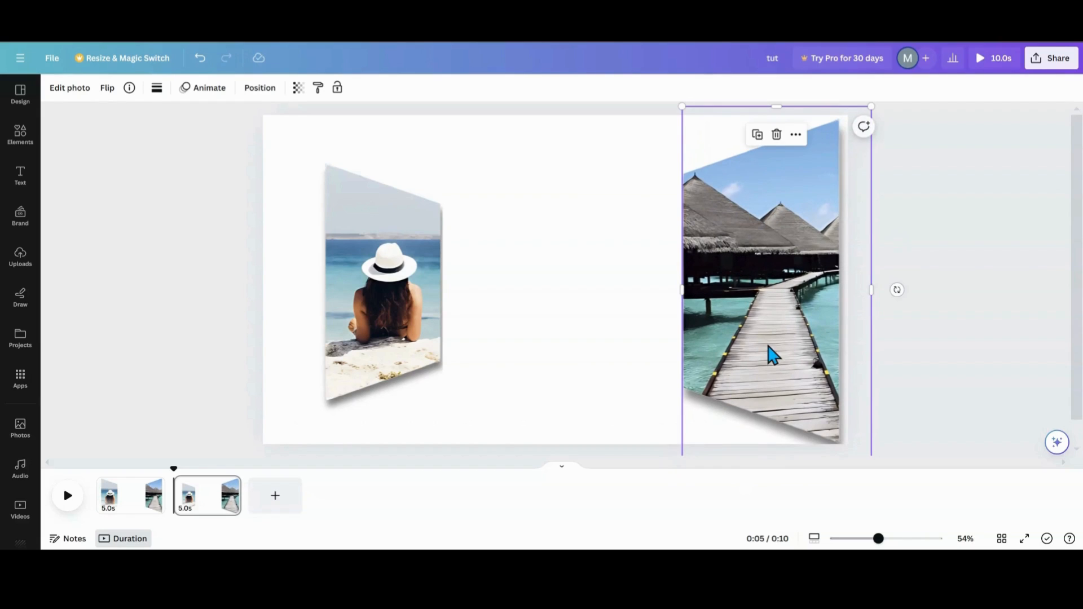
drag(769, 356, 775, 342)
- Move the left beach frame flush to the page's left edge and enlarge it to match
drag(387, 323, 324, 280)
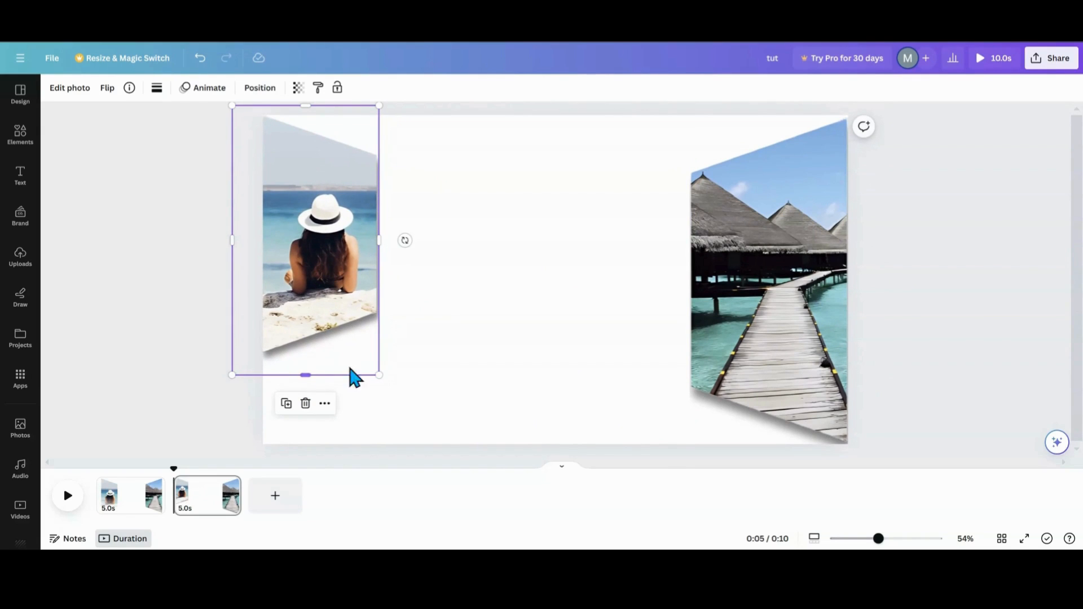
drag(377, 374, 401, 483)
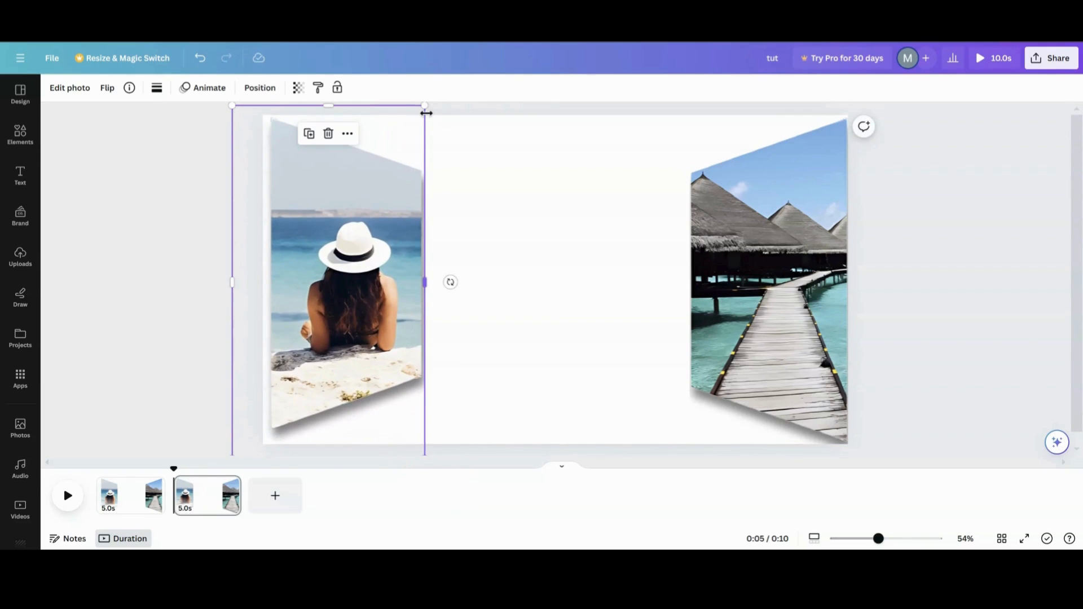
drag(426, 107, 428, 103)
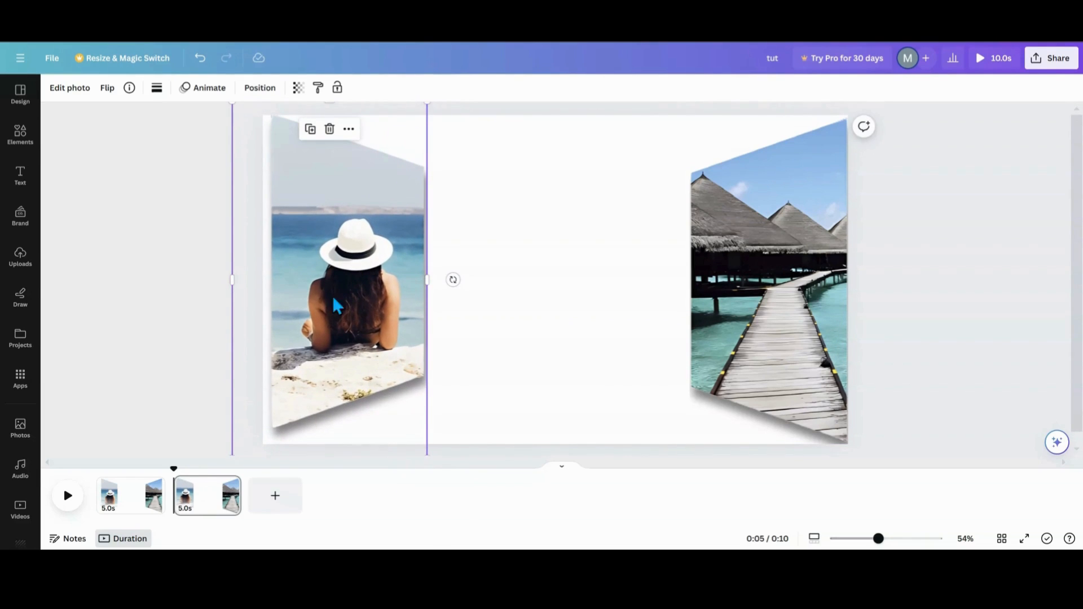
- Fine-tune the sizes and positions of both side frames so they sit evenly against the page edges
mouse_move(876, 539)
mouse_down()
mouse_move(840, 539)
mouse_move(862, 539)
mouse_up()
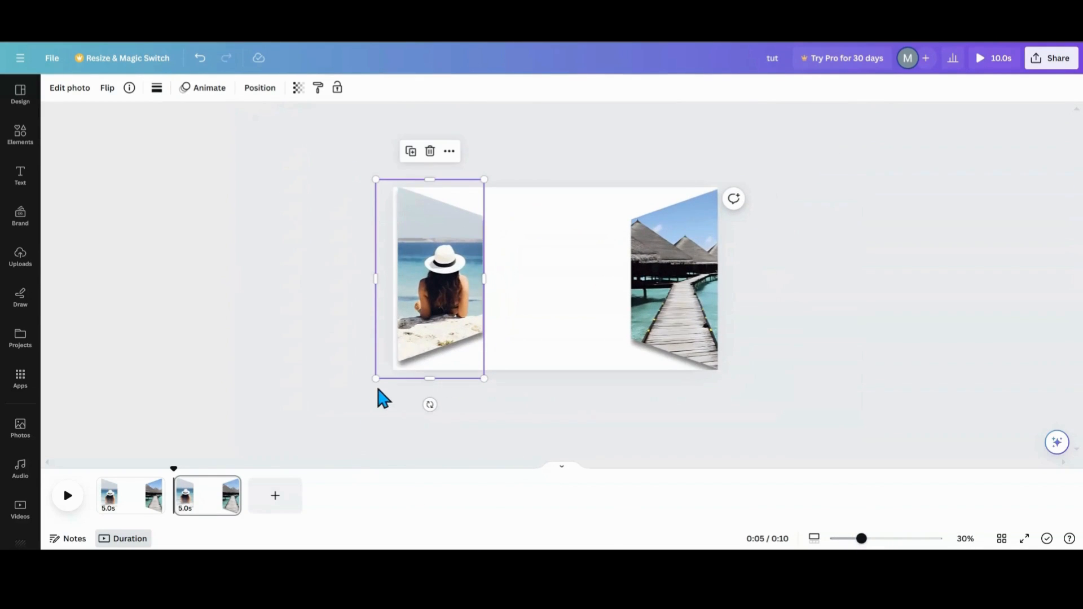
drag(378, 379, 370, 384)
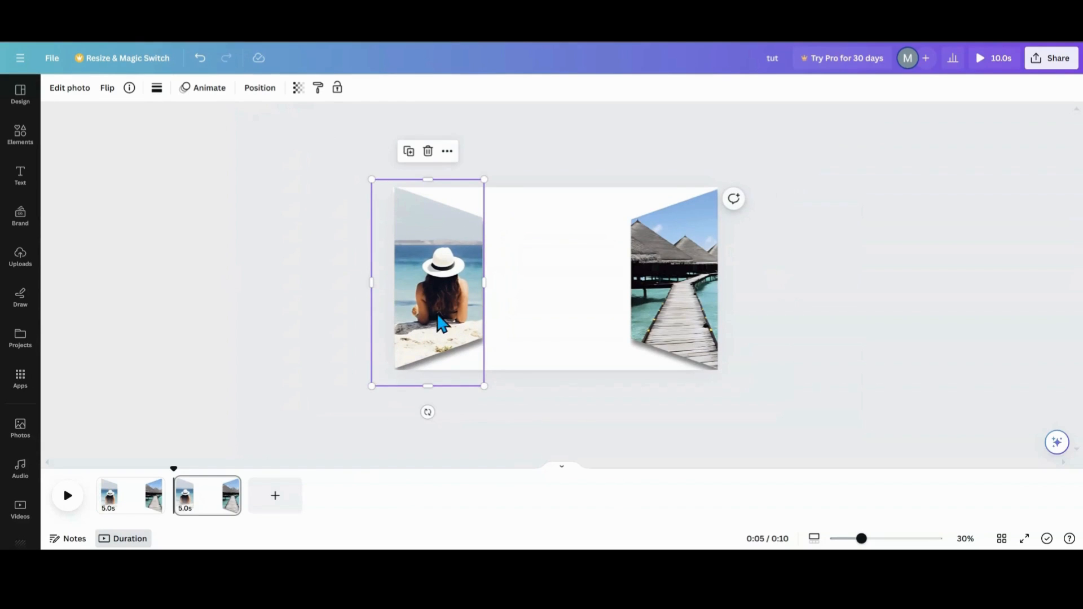
drag(435, 312, 446, 308)
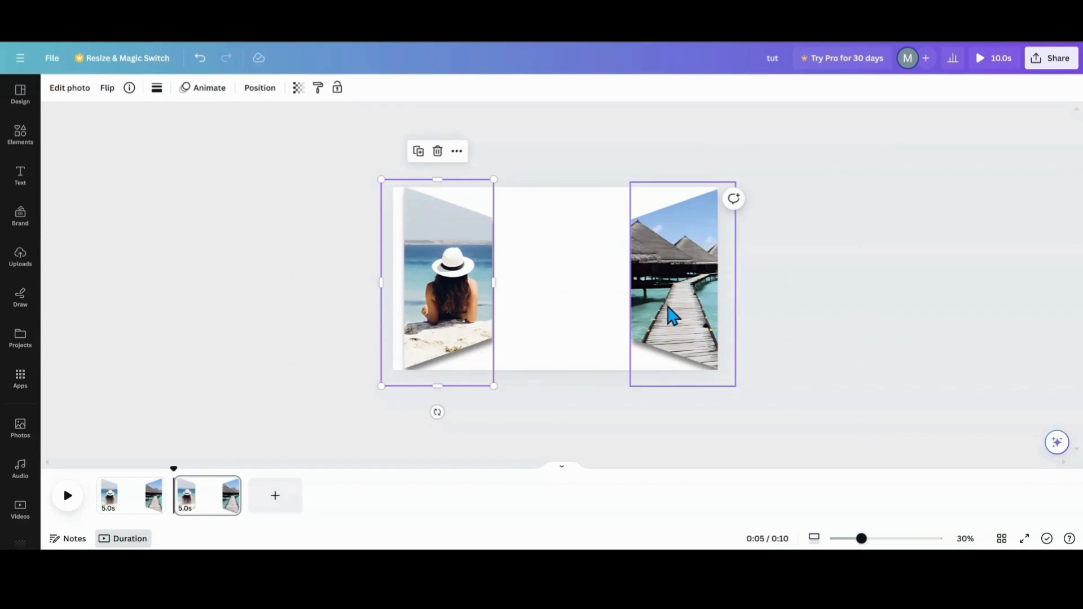
mouse_move(669, 314)
mouse_down()
mouse_move(650, 306)
mouse_move(667, 304)
mouse_up()
drag(425, 294, 415, 293)
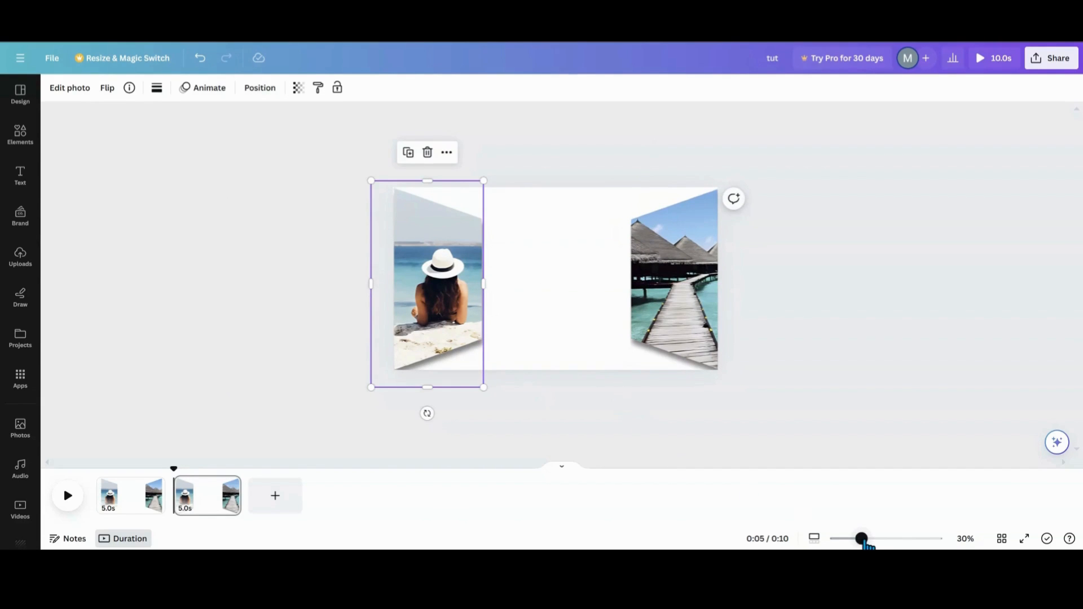
drag(861, 538, 875, 539)
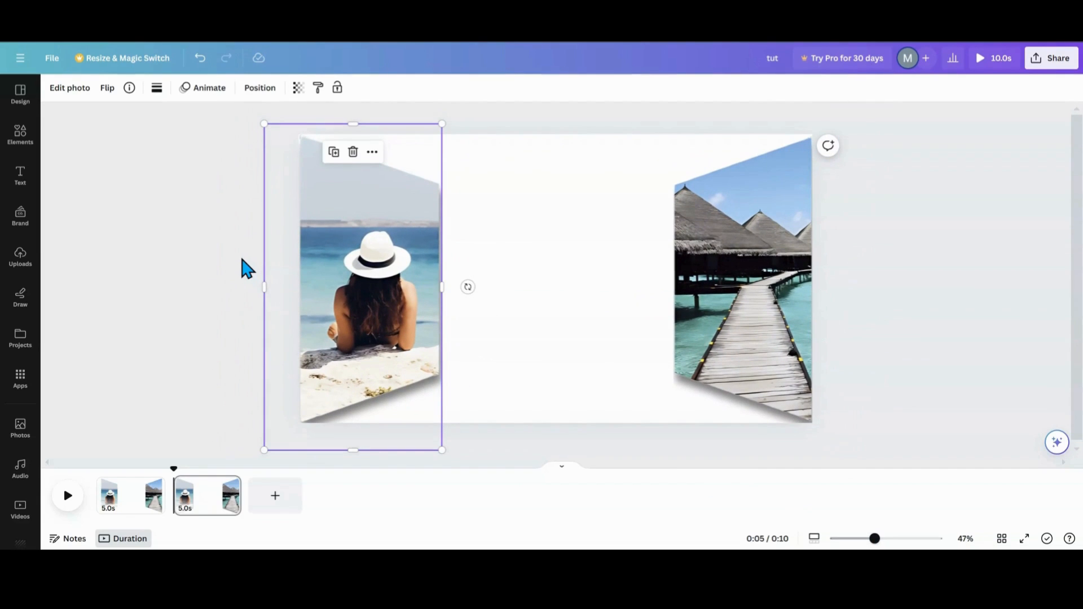
click(246, 268)
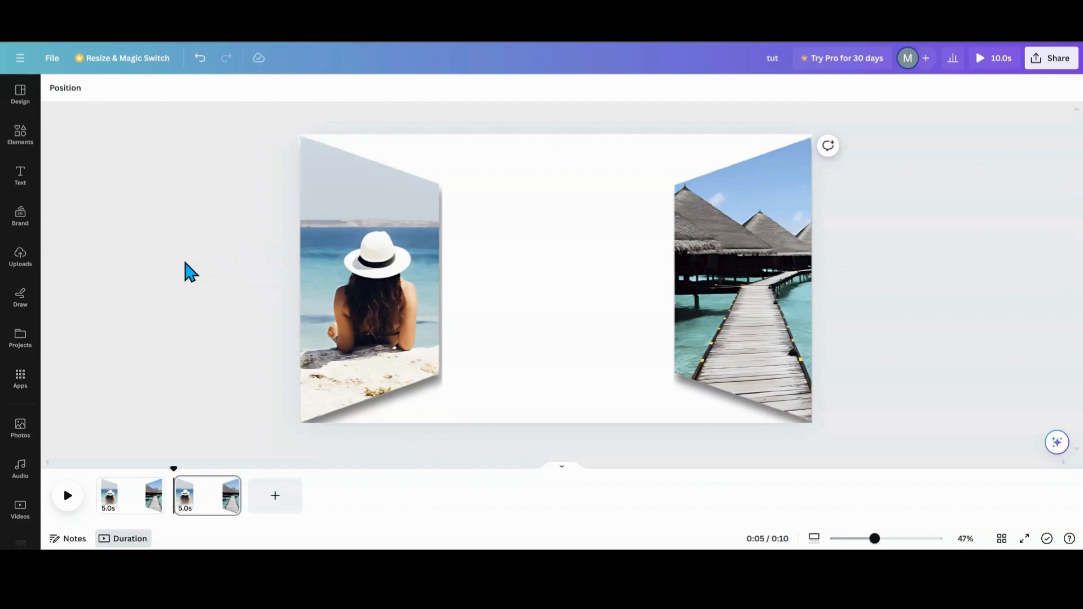
- Add the beach umbrella photo from recently used elements and resize it to fill the gap between the frames
click(9, 148)
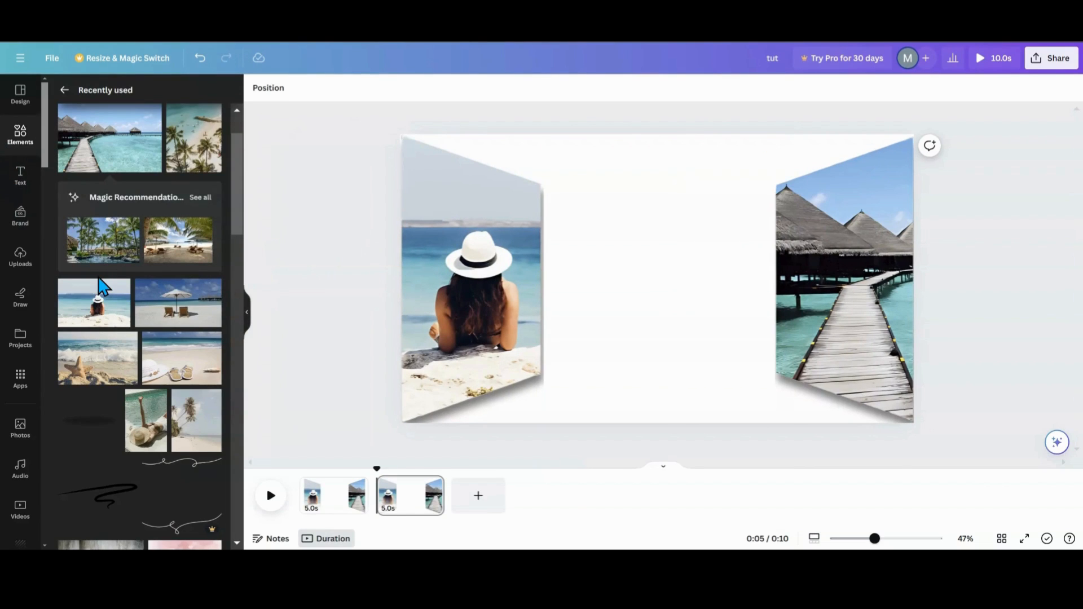
click(180, 321)
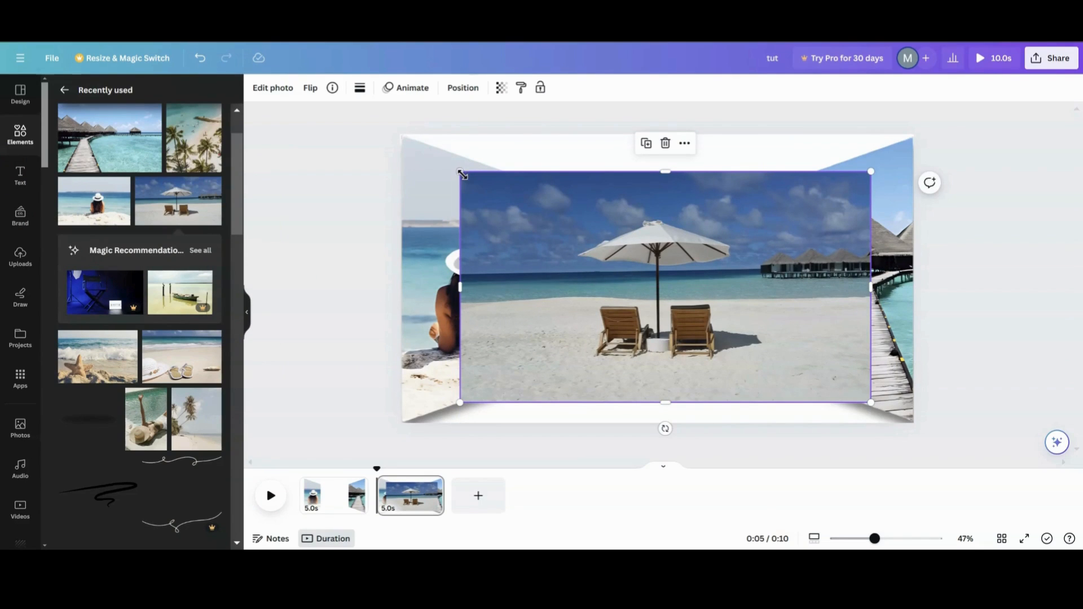
mouse_move(591, 231)
mouse_down()
mouse_move(590, 269)
mouse_move(597, 237)
mouse_up()
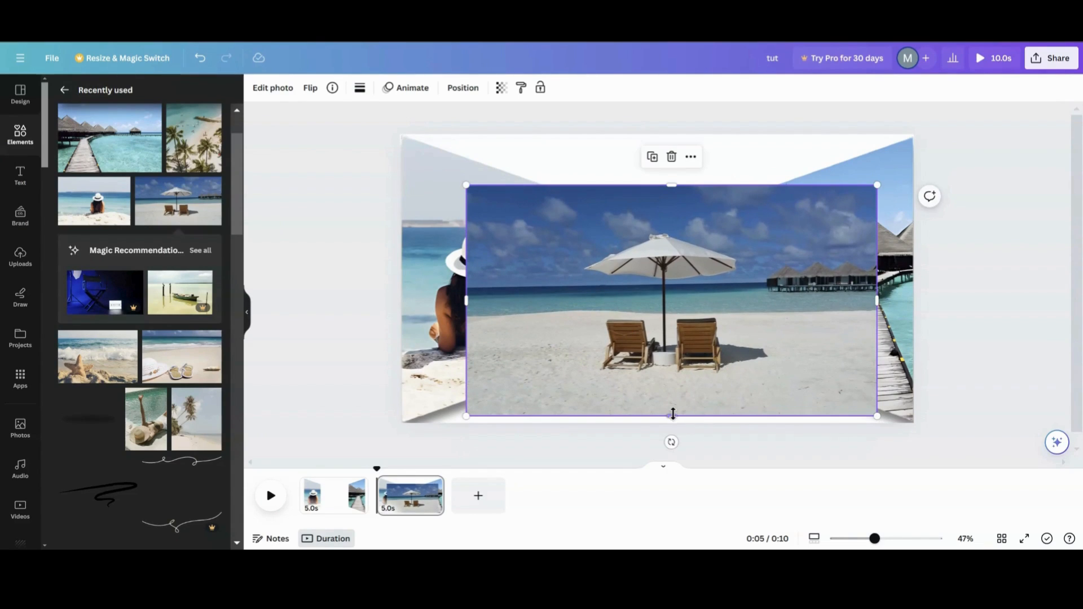
drag(673, 415, 663, 373)
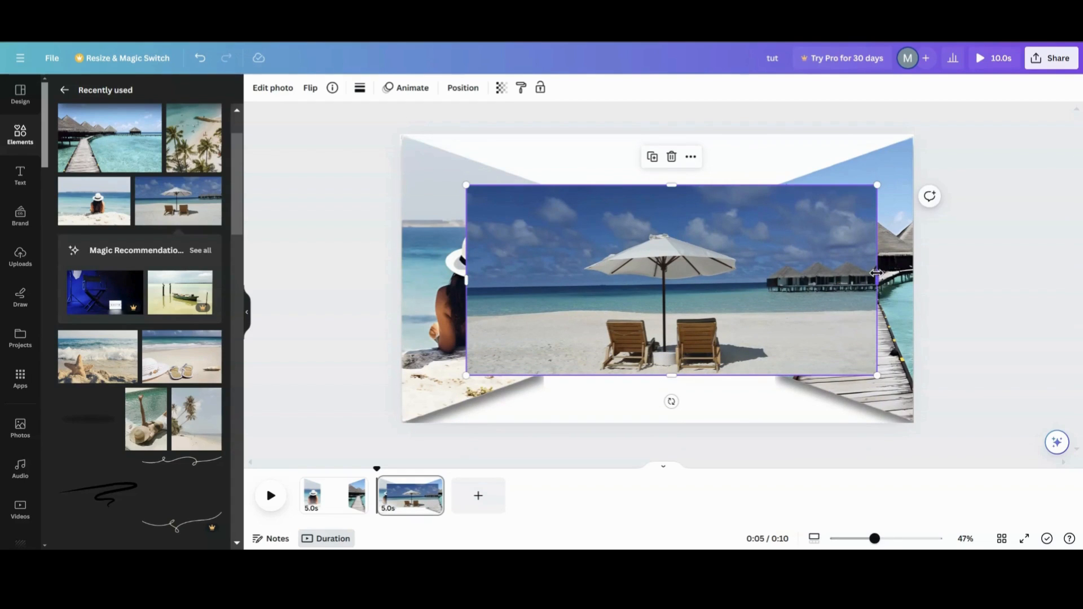
drag(872, 278, 775, 279)
drag(469, 280, 540, 294)
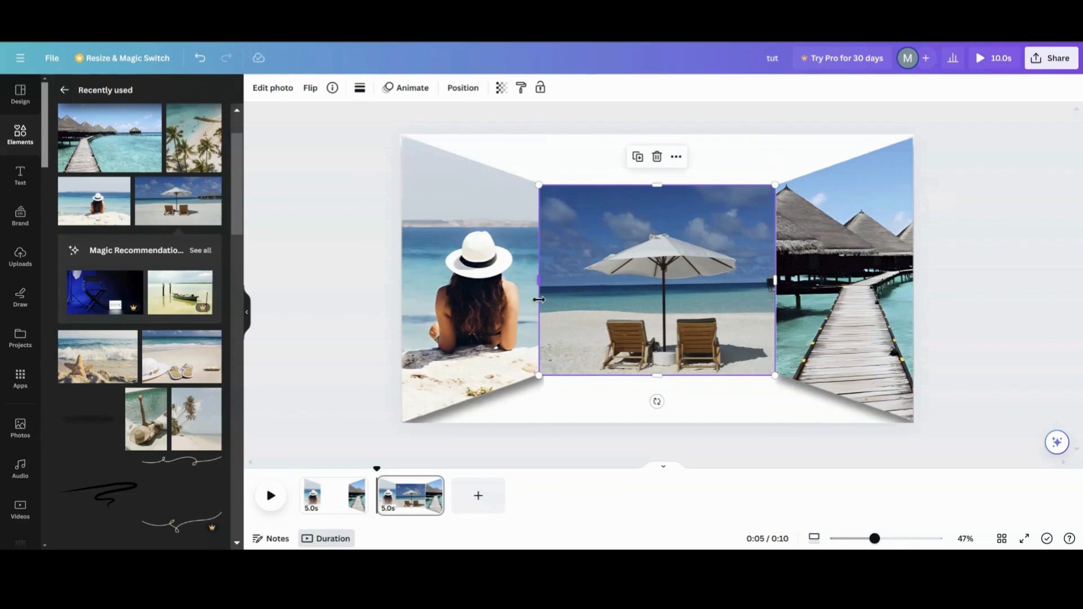
- Align the middle photo's side edges with the inner edges of both frames
click(541, 389)
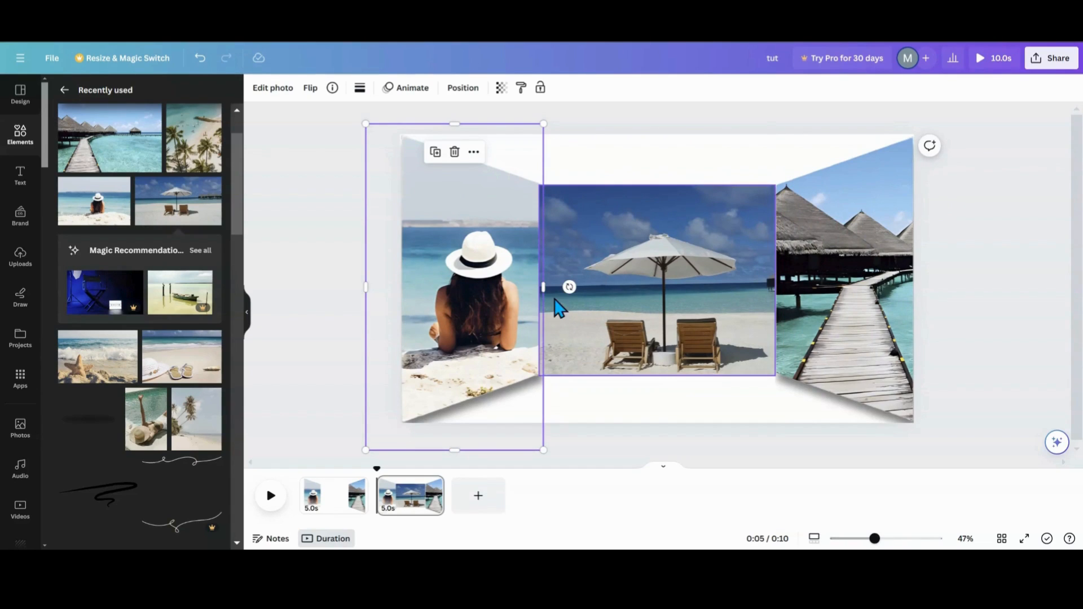
drag(543, 291, 554, 294)
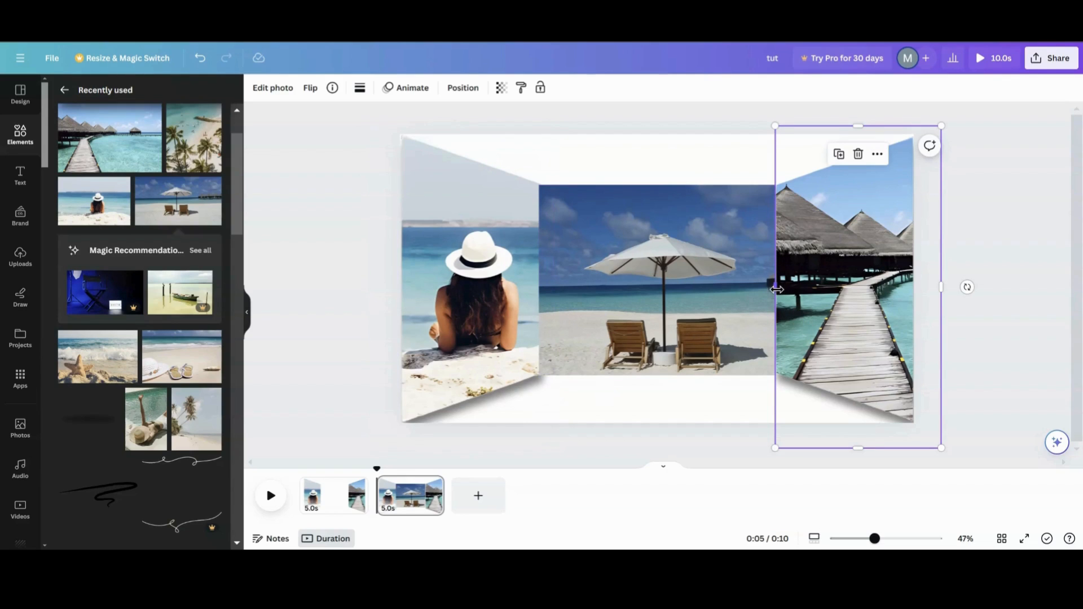
drag(774, 290, 764, 290)
click(679, 327)
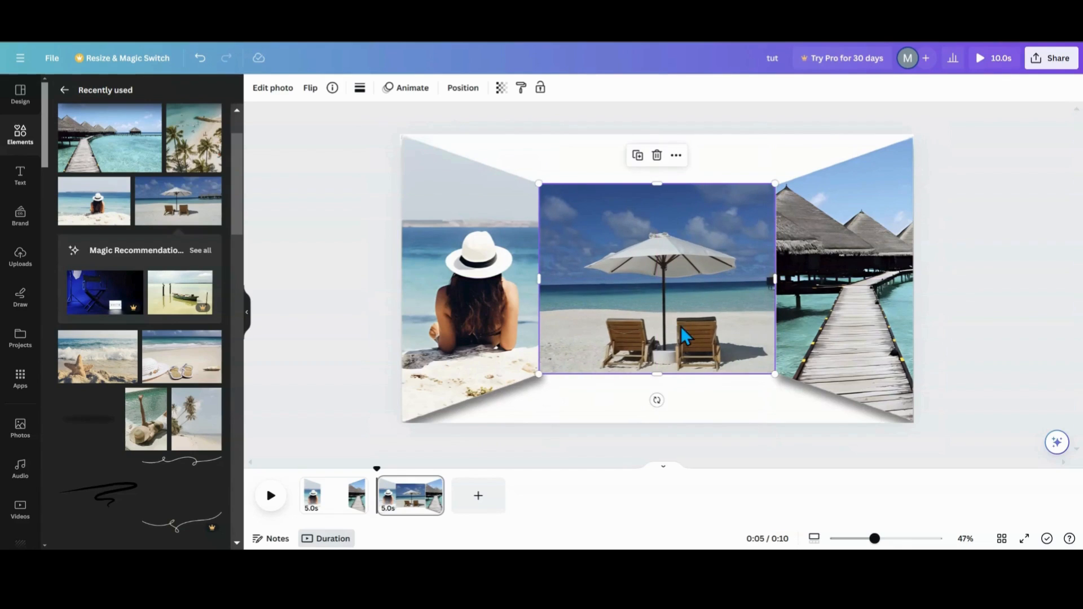
drag(777, 279, 778, 280)
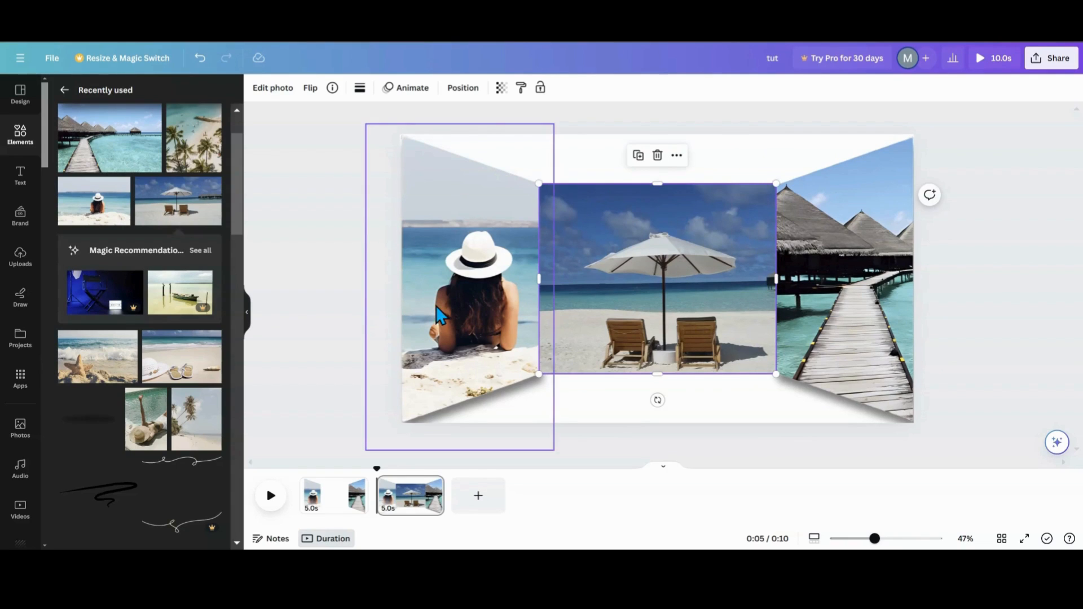
click(618, 382)
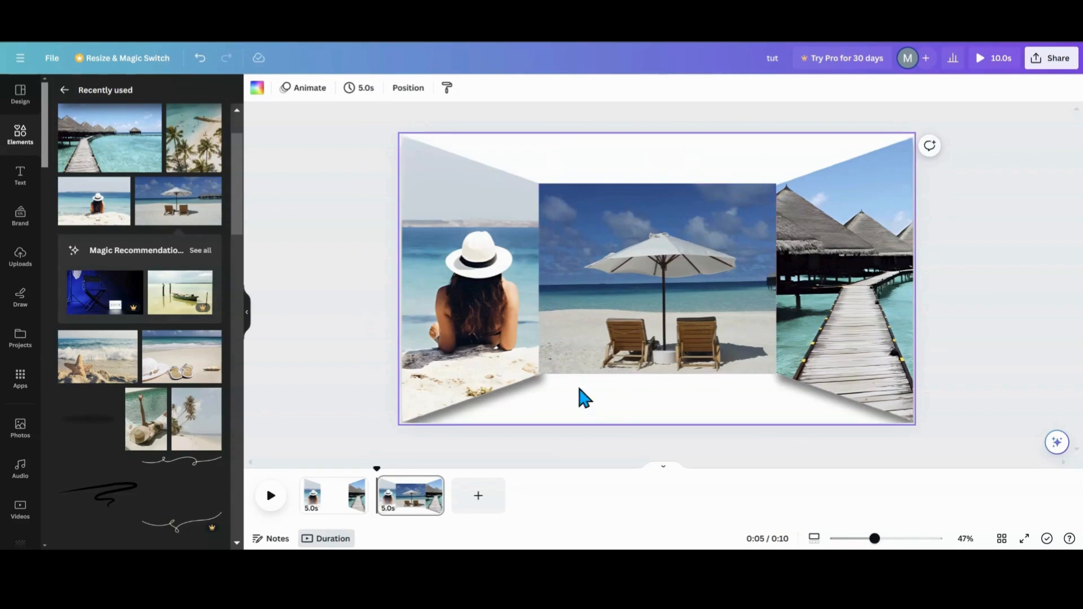
click(570, 340)
drag(539, 283, 541, 283)
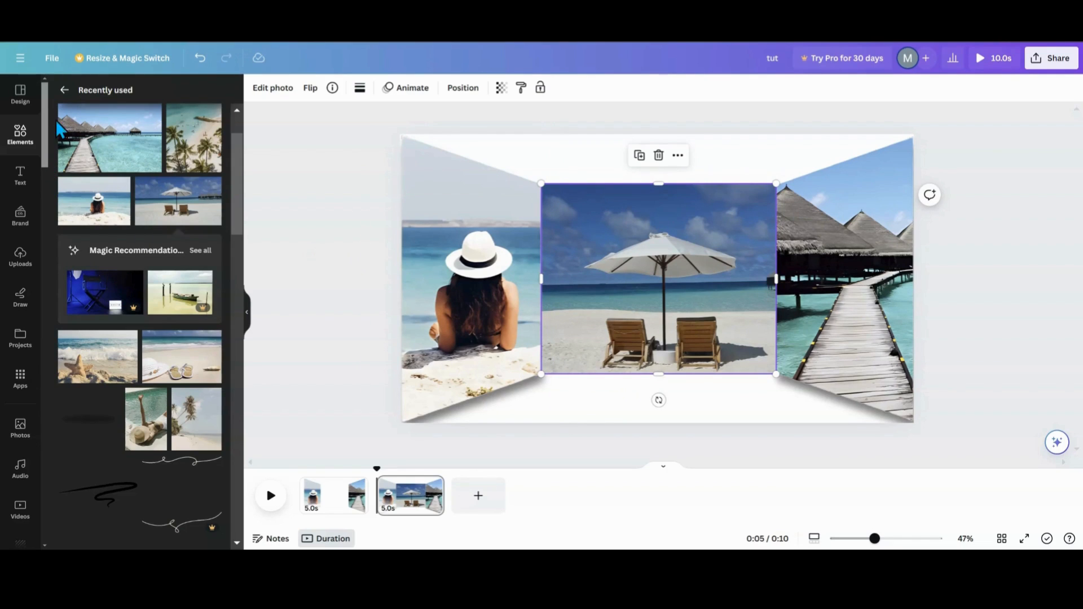
- Insert the Circular Blur Shadow element from the recently used elements
click(64, 90)
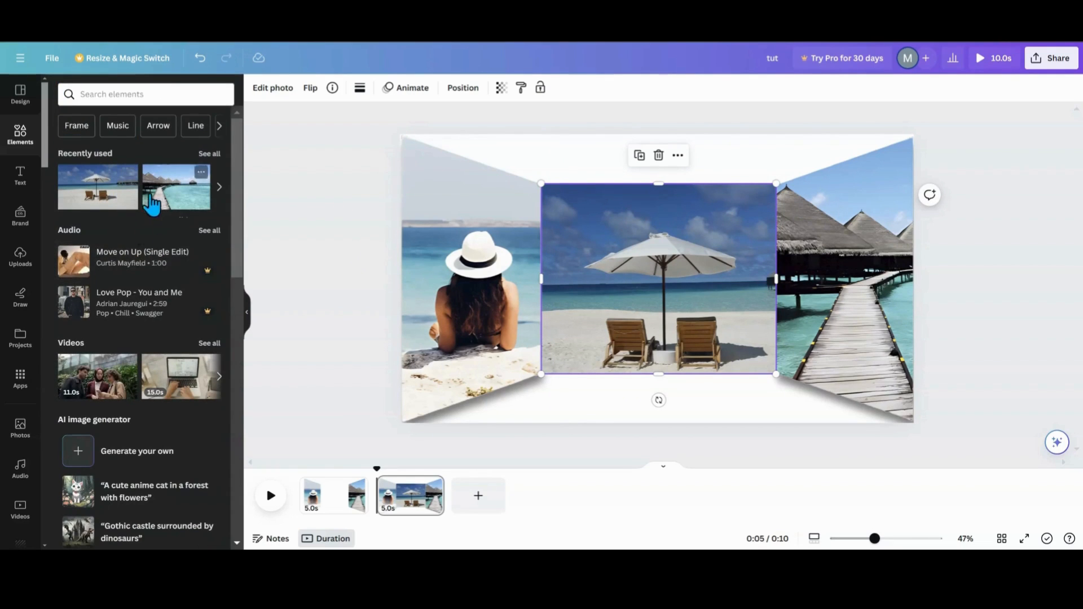
scroll(125, 324, down, 2)
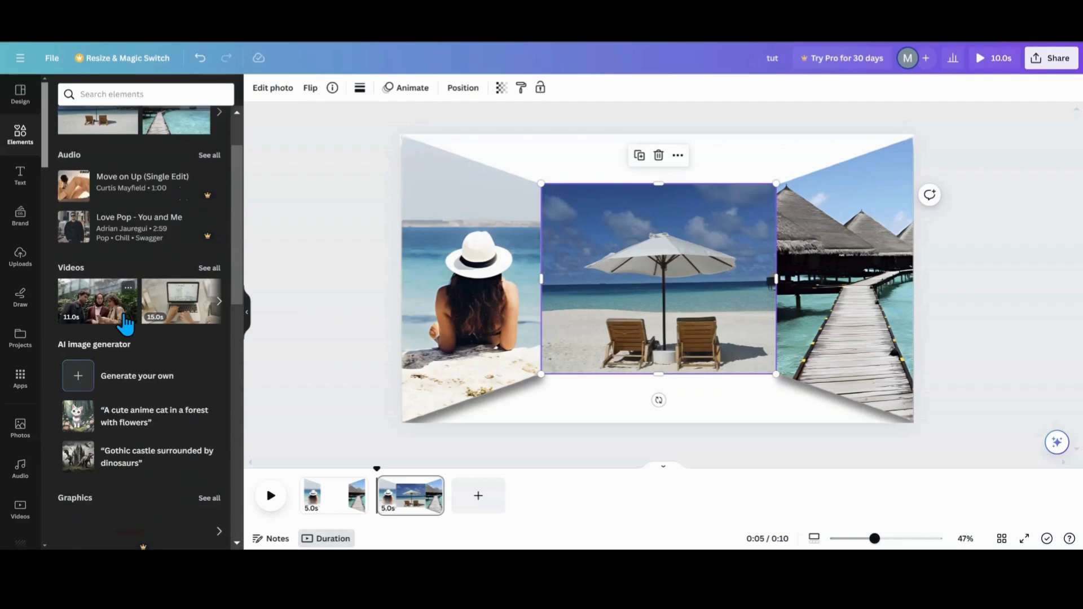
scroll(126, 324, up, 2)
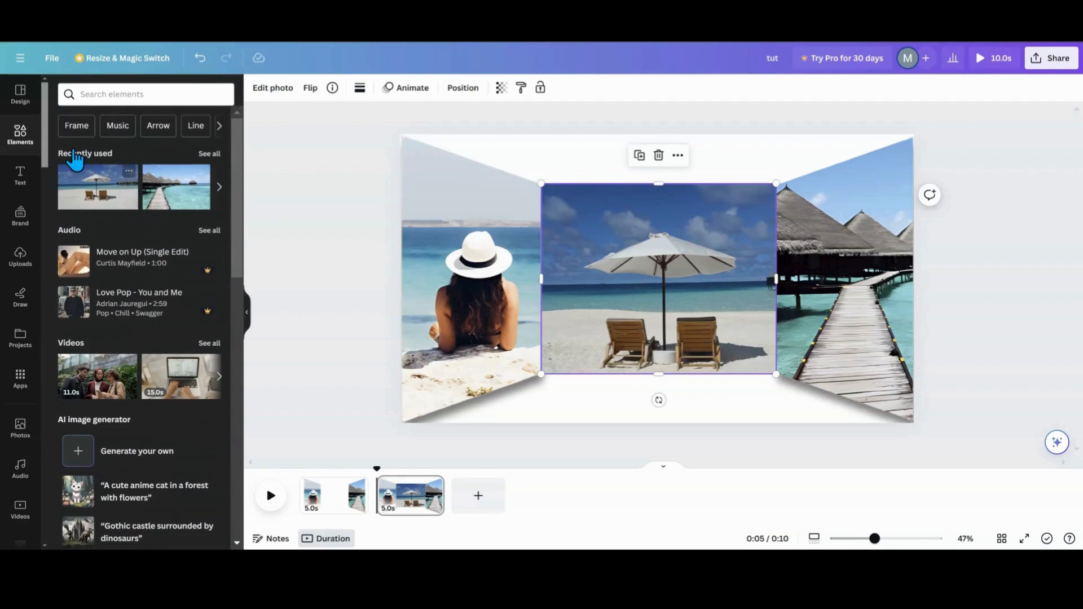
click(208, 158)
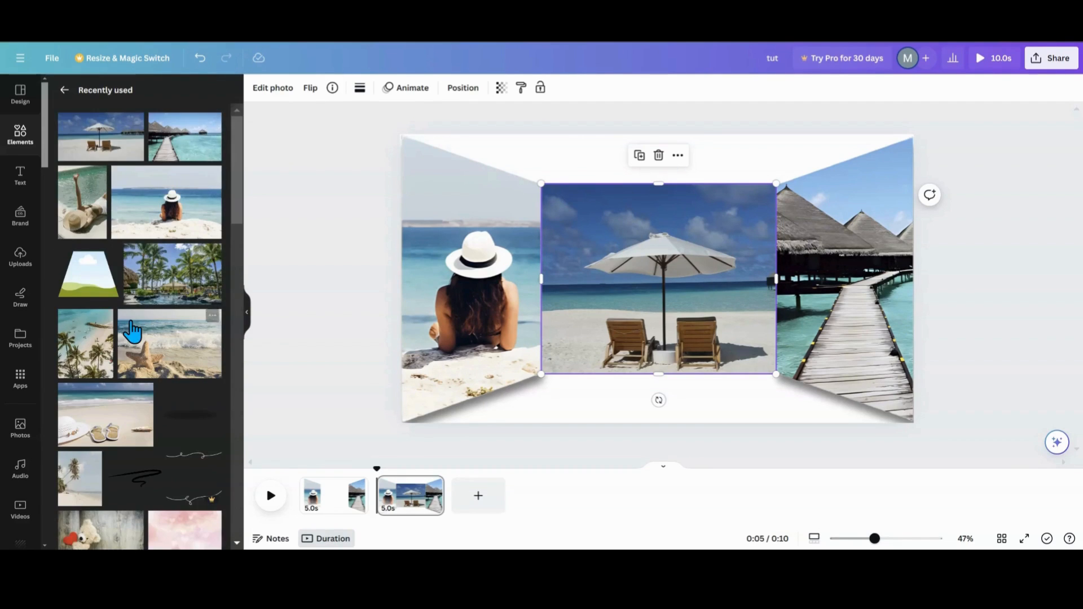
scroll(133, 333, down, 4)
click(212, 243)
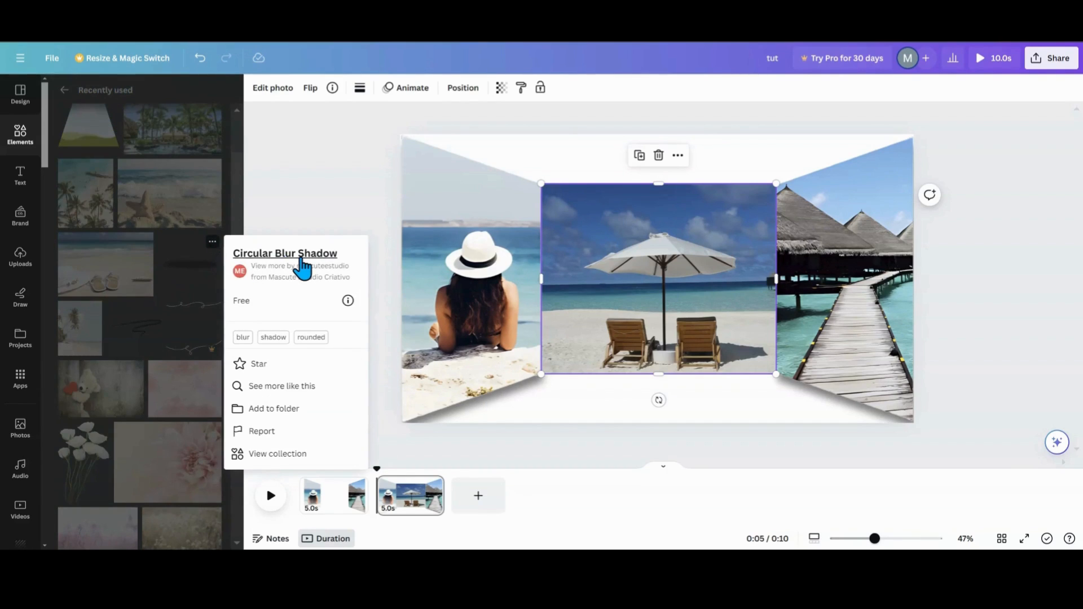
click(201, 265)
click(203, 274)
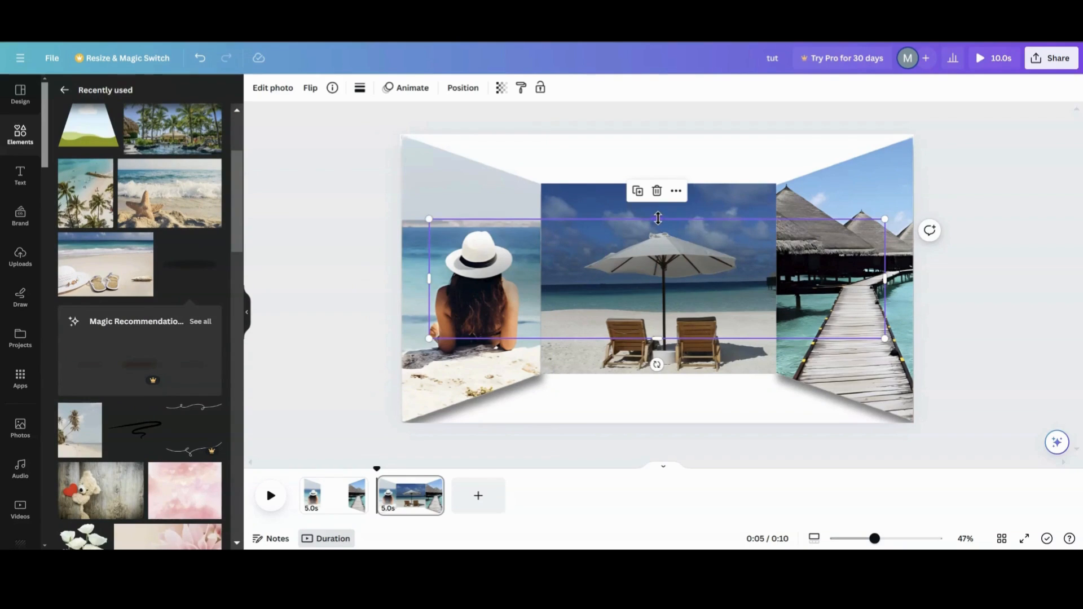
- Squash the blur shadow into a thin strip and place it beneath the middle photo's bottom edge
drag(658, 218, 657, 278)
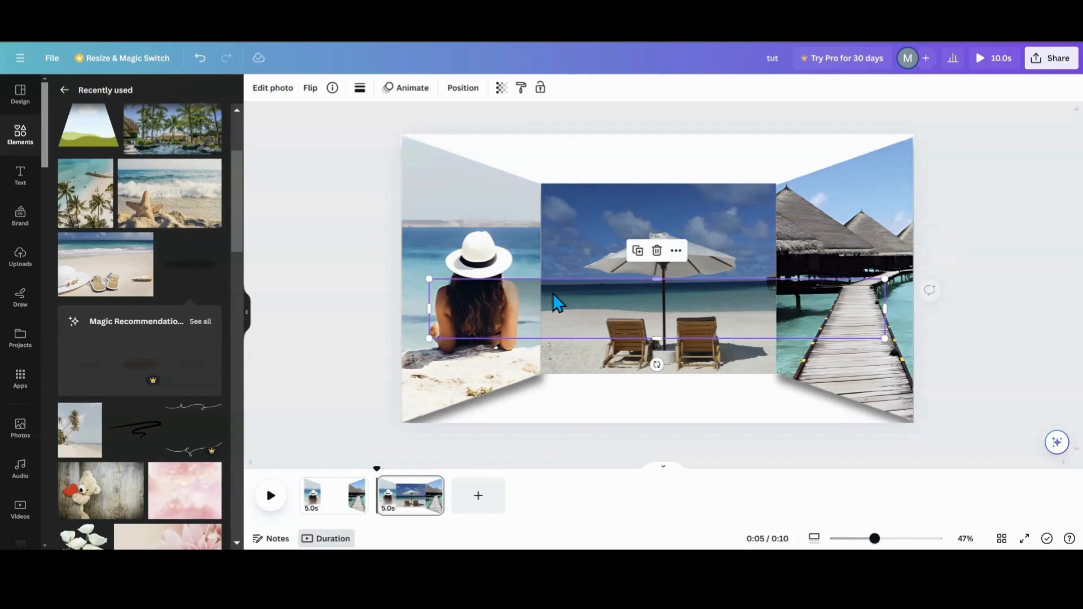
drag(429, 278, 659, 310)
drag(736, 335, 651, 376)
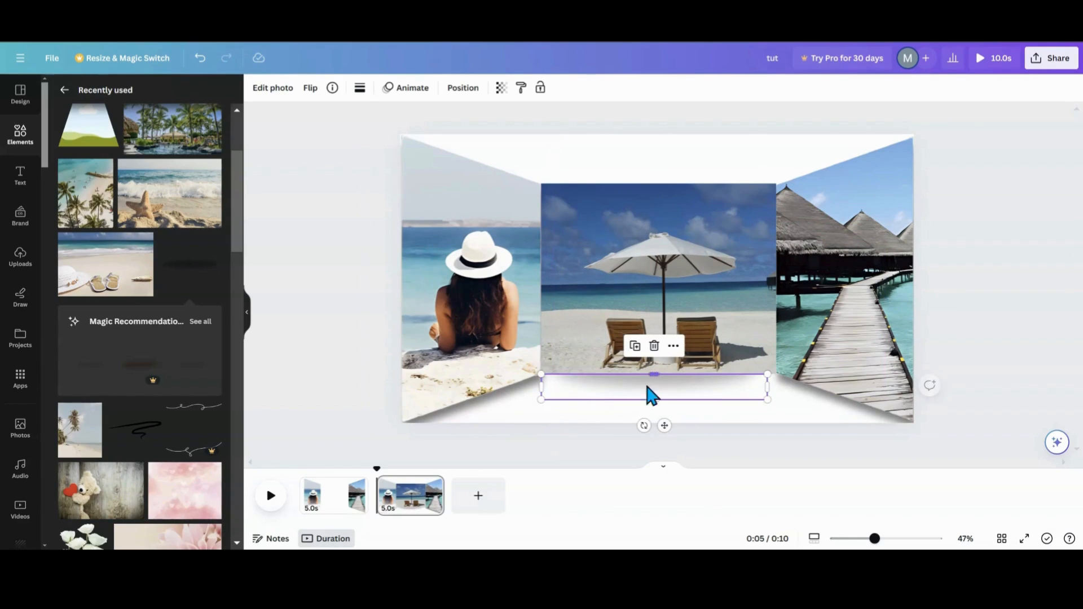
click(584, 425)
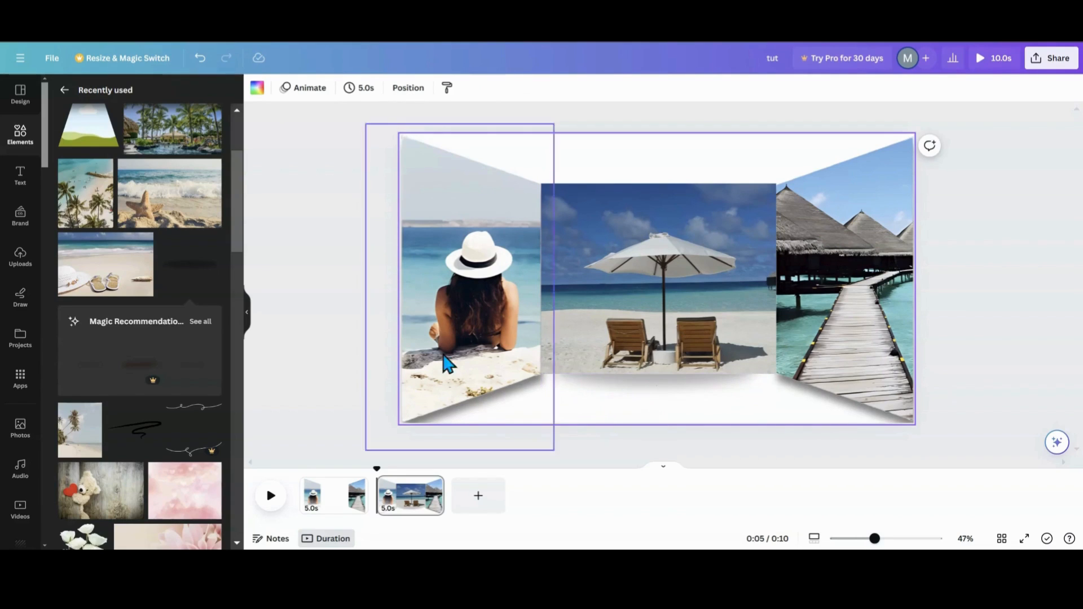
click(683, 394)
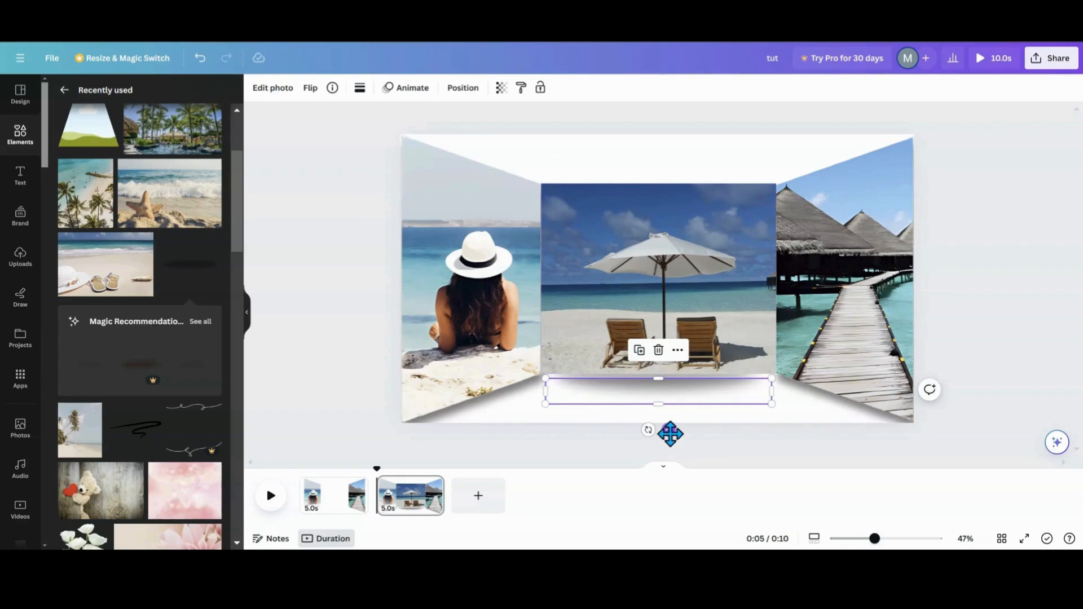
- Rotate the shadow upright, place it along the middle photo's left edge and fit it to the photo's height
drag(664, 425, 714, 305)
drag(632, 296, 551, 298)
drag(568, 167, 566, 183)
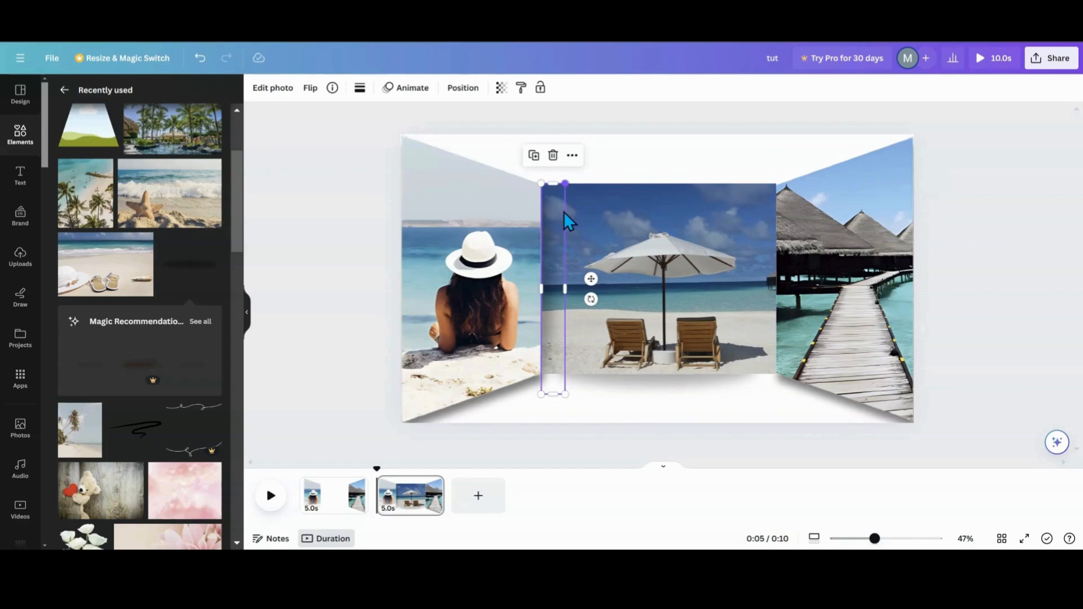
drag(564, 393, 562, 374)
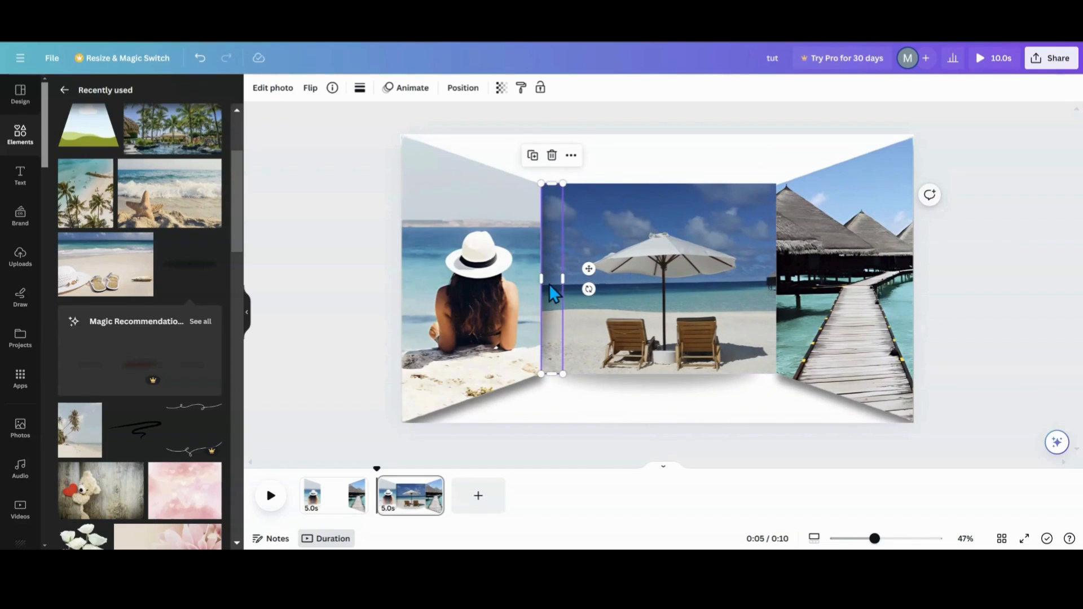
- Duplicate the side blur shadow and place the copy along the middle photo's right edge
click(532, 157)
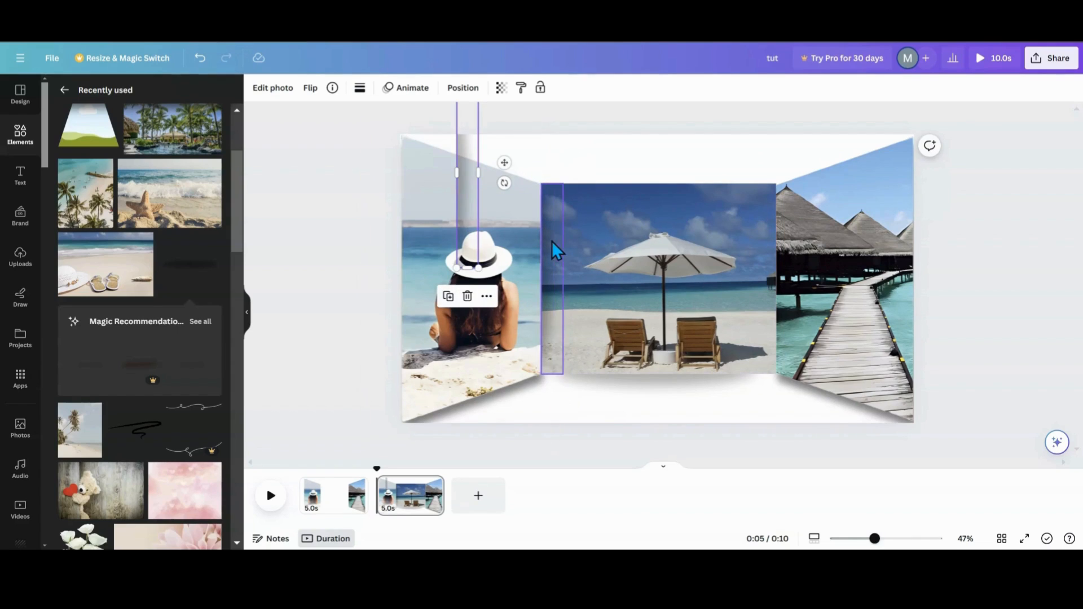
drag(513, 191, 768, 287)
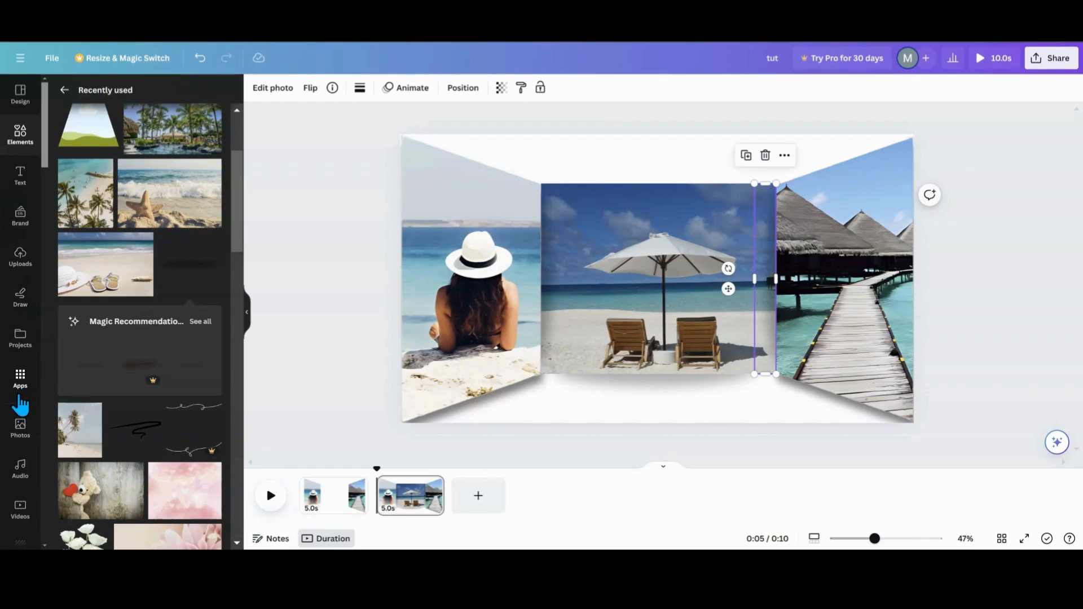
- Insert the uploaded beach umbrella and chairs cutout and roughly size it over the middle photo
click(18, 270)
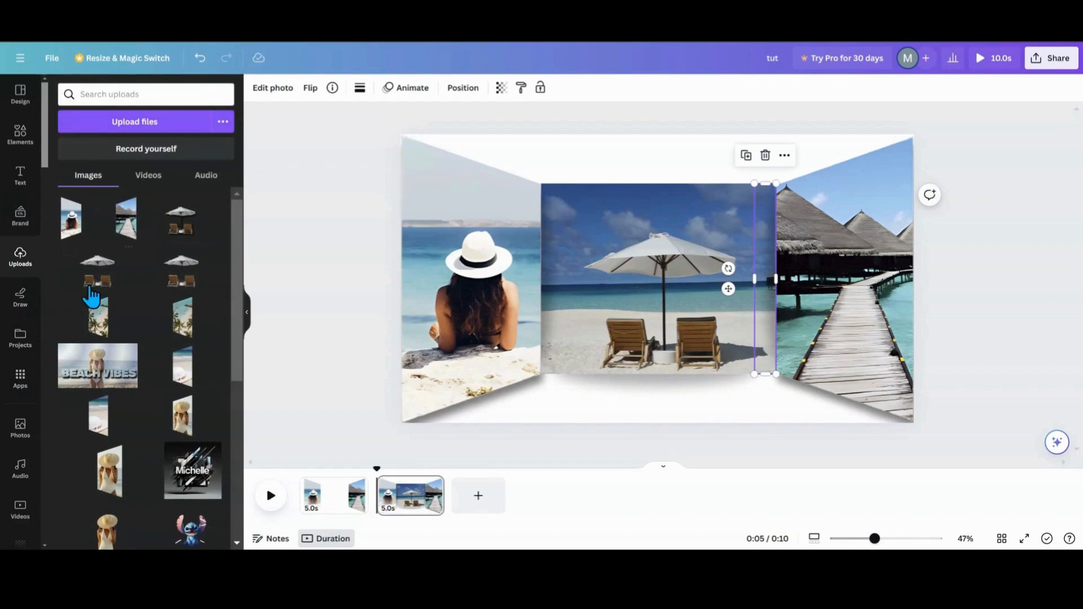
click(182, 259)
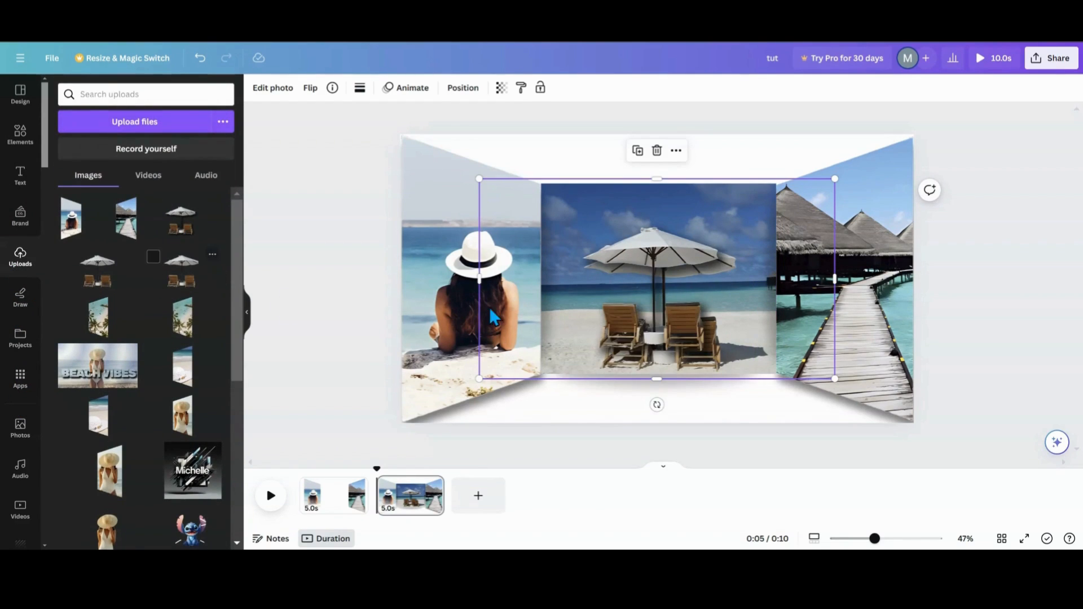
mouse_move(631, 290)
mouse_down()
mouse_move(594, 259)
mouse_move(573, 182)
mouse_move(631, 242)
mouse_move(644, 300)
mouse_up()
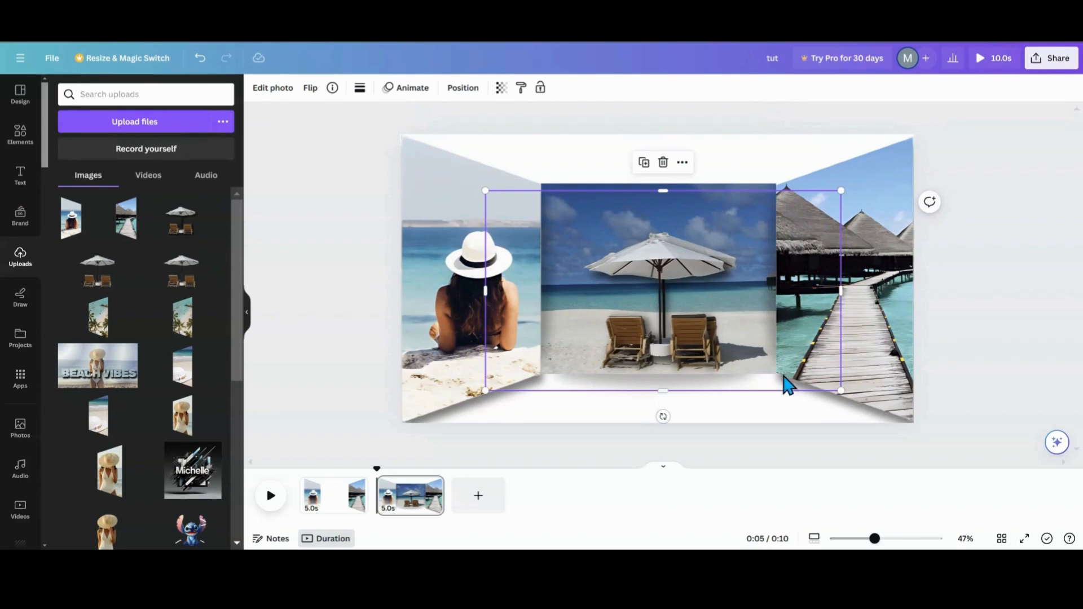
drag(839, 291, 738, 287)
drag(471, 285, 563, 286)
drag(659, 299, 679, 299)
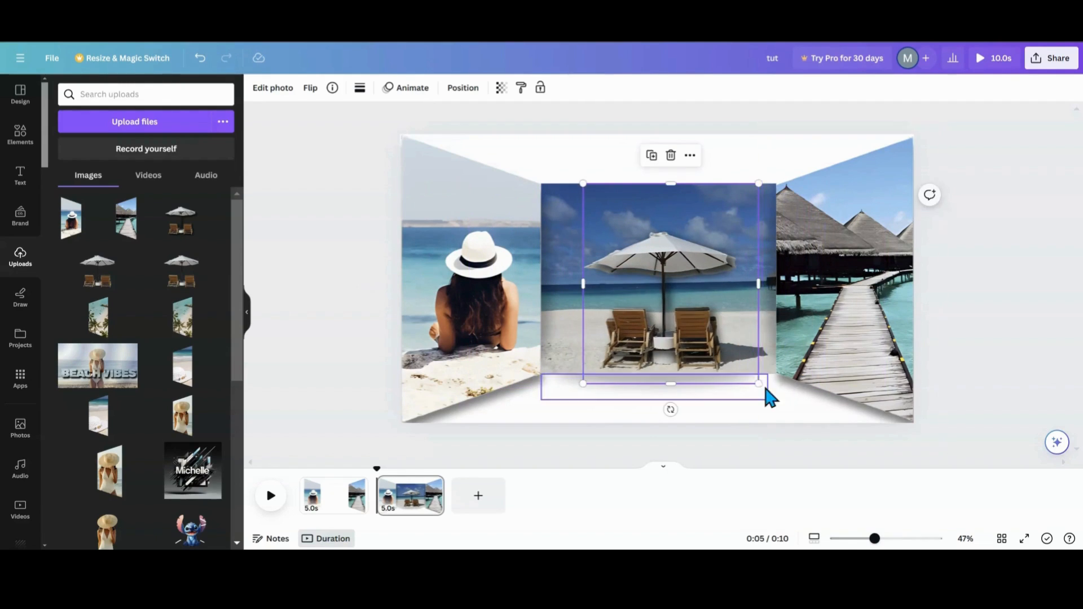
- Resize the umbrella cutout to span the middle photo's width, with the chairs extending slightly below its bottom edge
drag(758, 383, 765, 394)
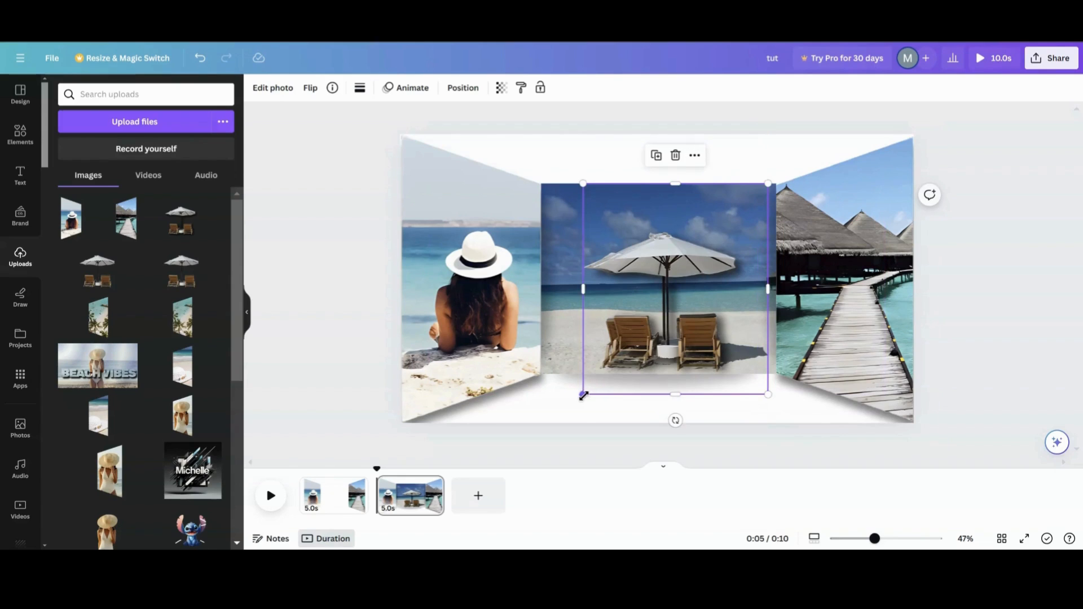
drag(583, 395, 575, 402)
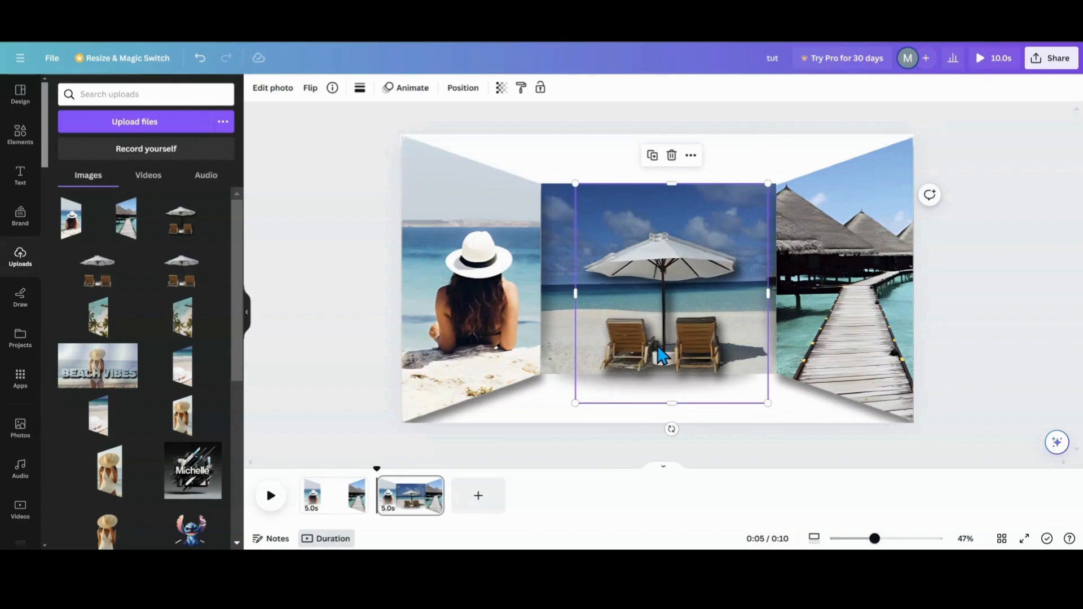
drag(767, 183, 771, 176)
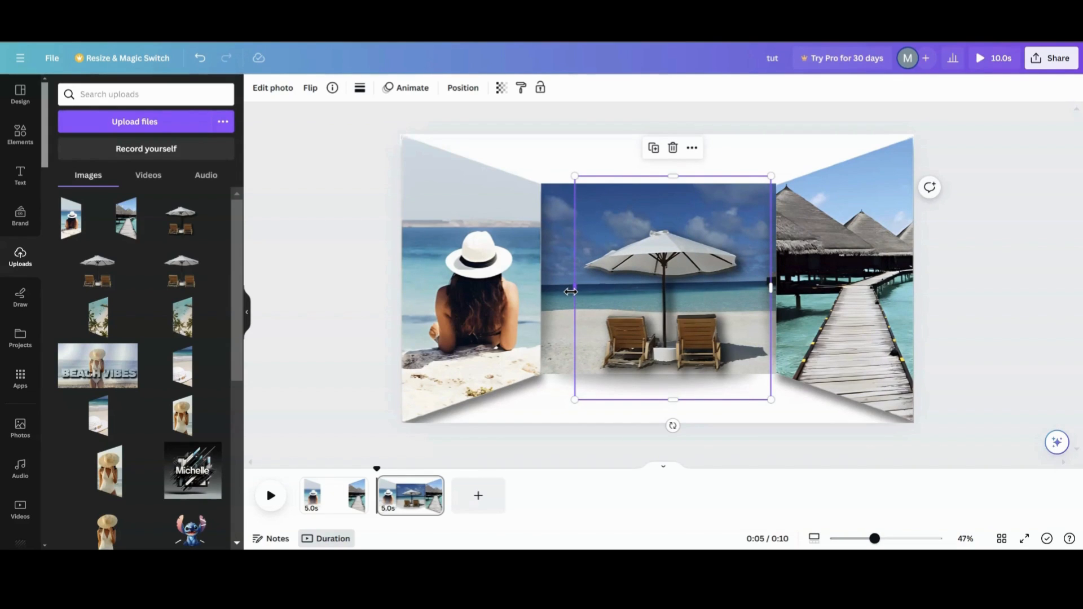
drag(570, 292, 570, 295)
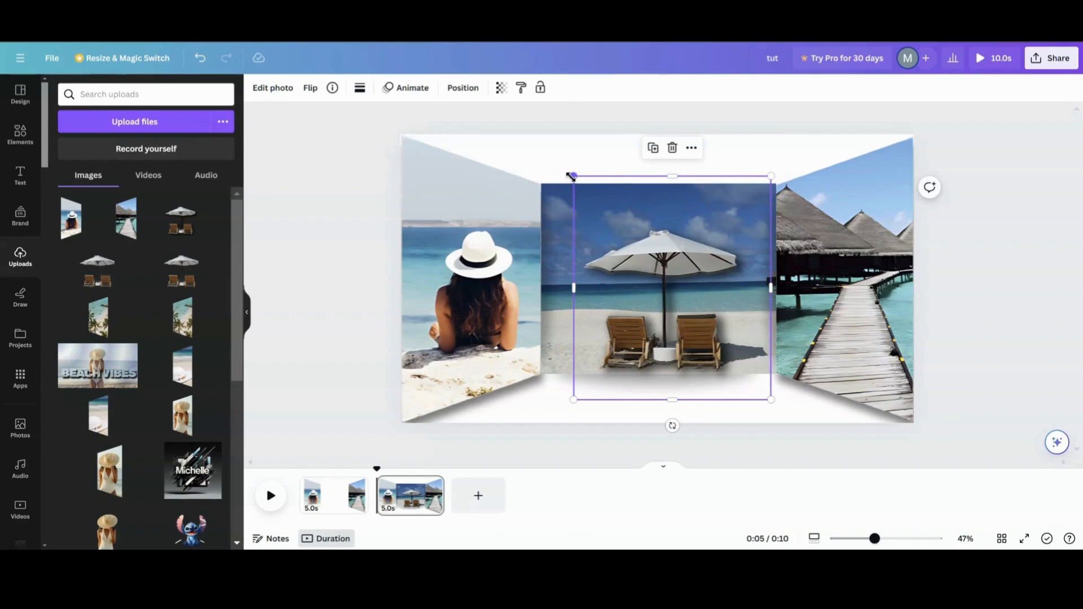
mouse_move(652, 272)
mouse_down()
mouse_move(645, 262)
mouse_move(649, 272)
mouse_up()
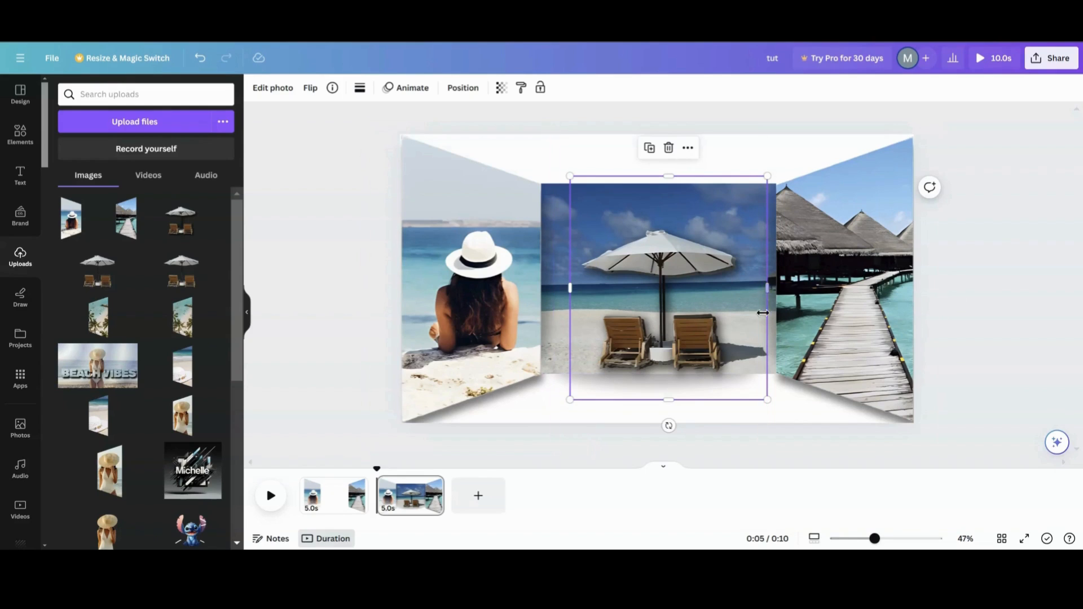
- Add a new page and insert the uploaded BEACH VIBES image, enlarging it to fill the page
click(477, 507)
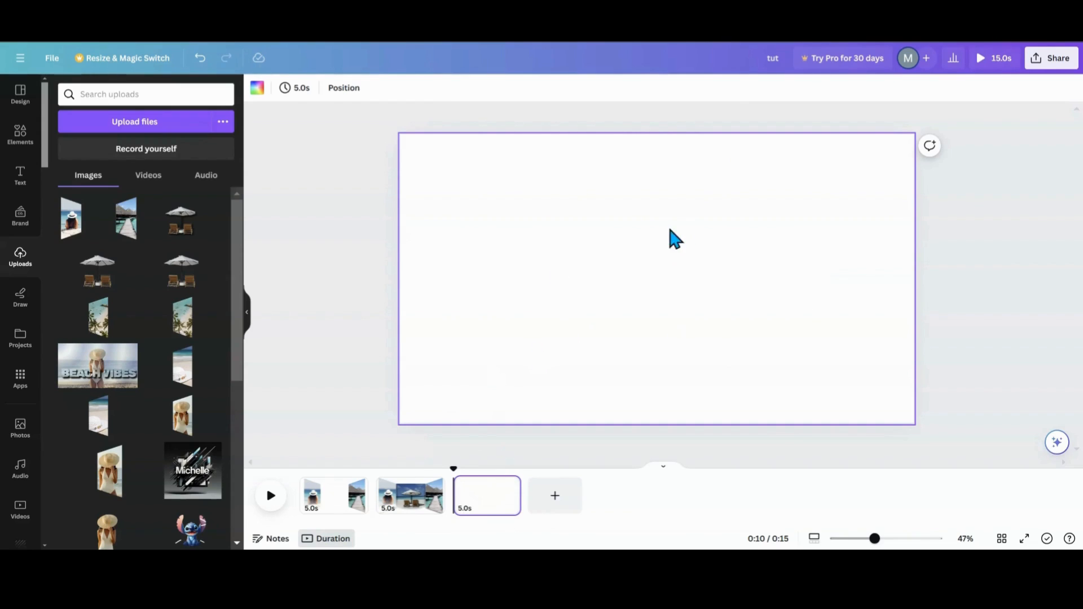
click(425, 518)
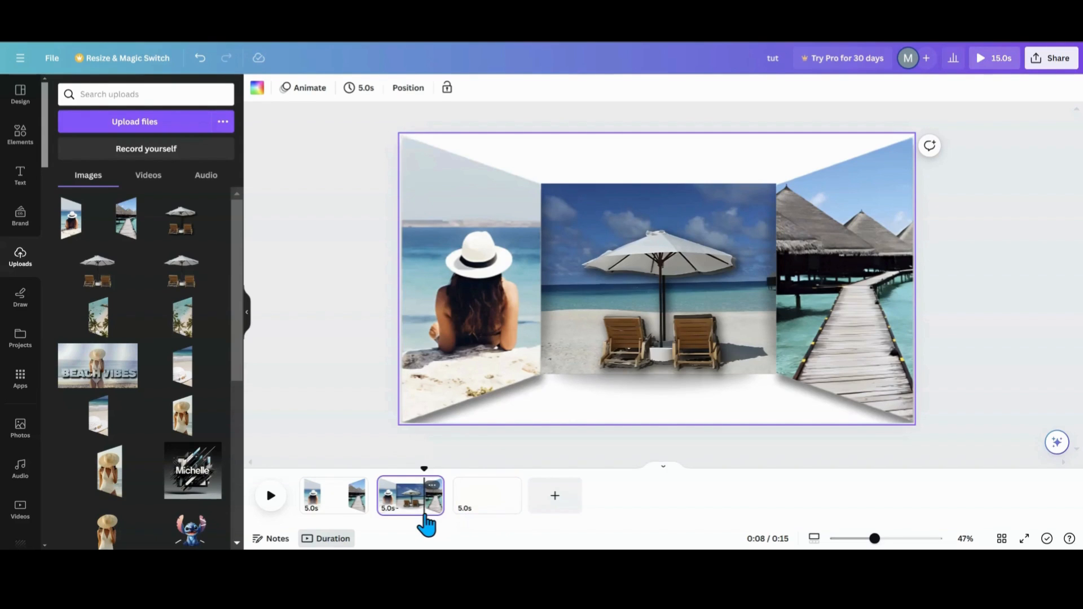
click(502, 519)
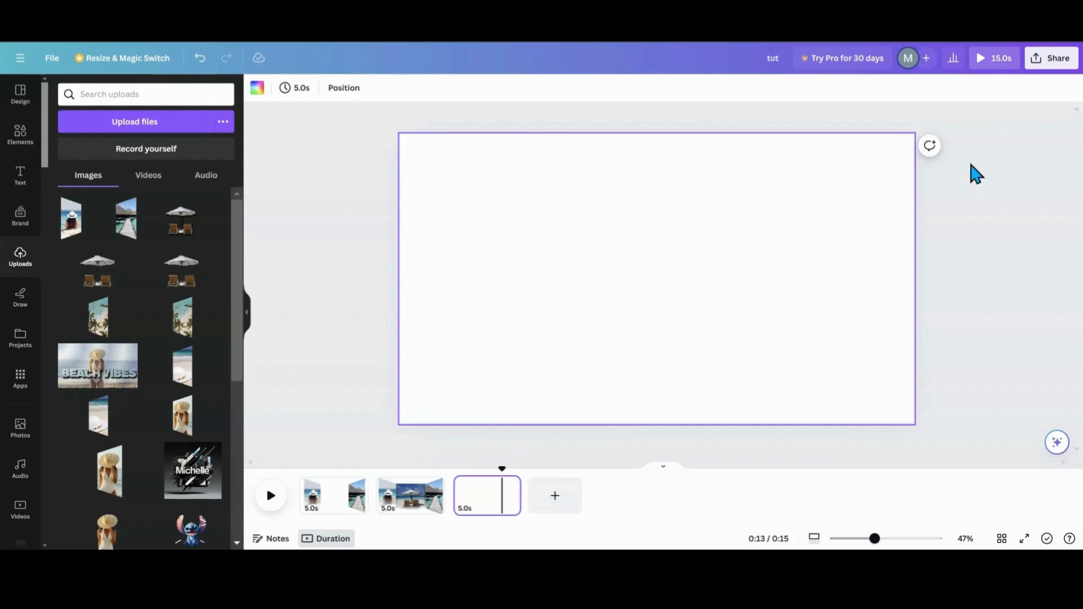
click(124, 377)
drag(743, 289, 669, 247)
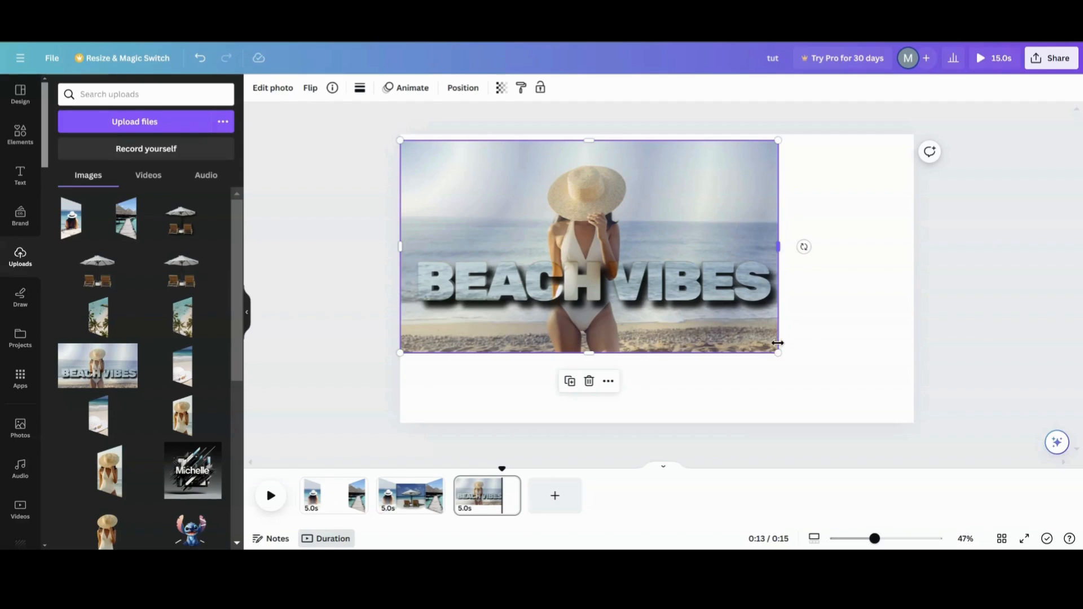
drag(779, 355, 913, 428)
mouse_move(400, 139)
mouse_down()
mouse_move(375, 116)
mouse_move(389, 134)
mouse_up()
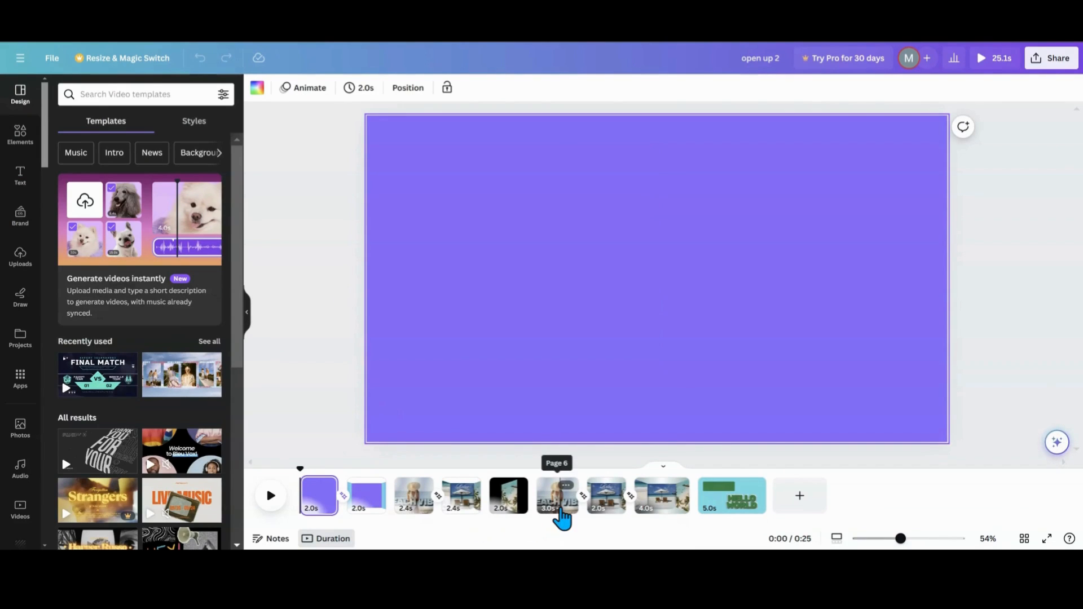
- Browse the pages of other designs, including the beach vibes design and its layers, for reference
click(557, 512)
click(569, 357)
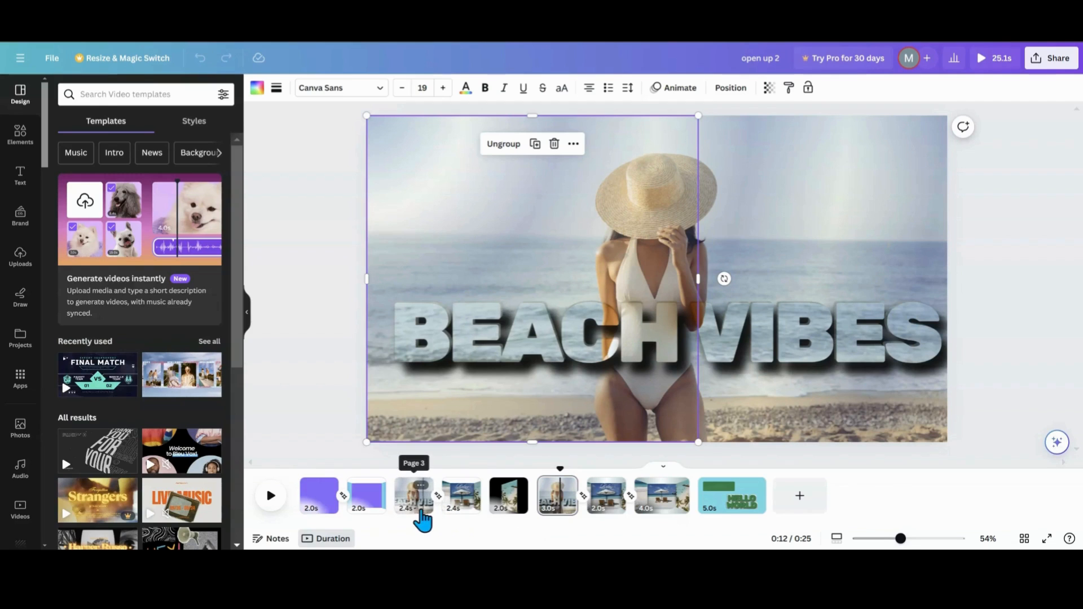
click(414, 497)
click(535, 353)
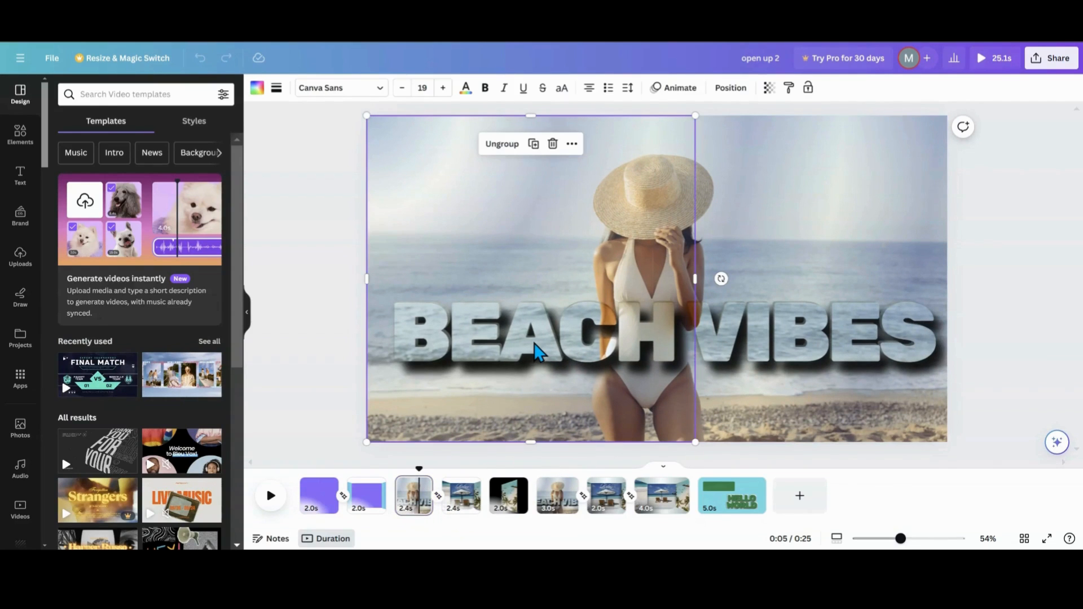
click(547, 510)
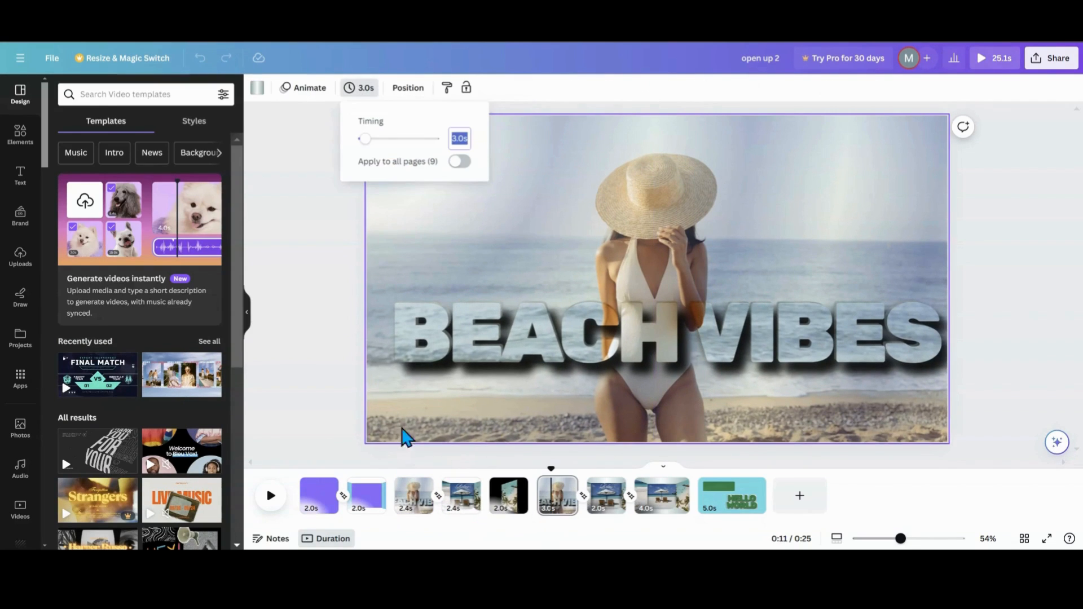
click(723, 512)
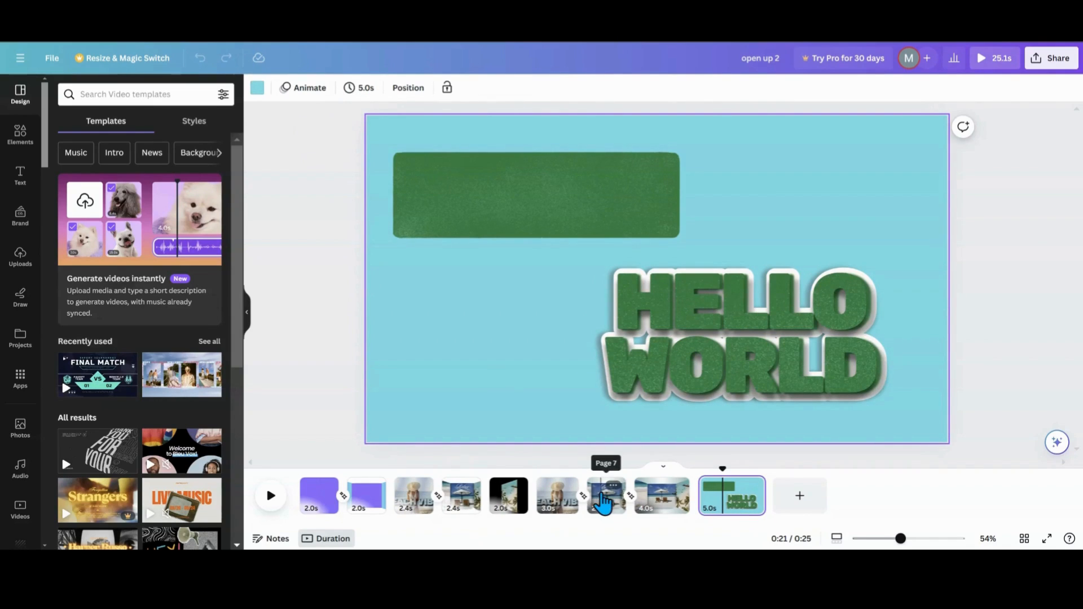
click(602, 496)
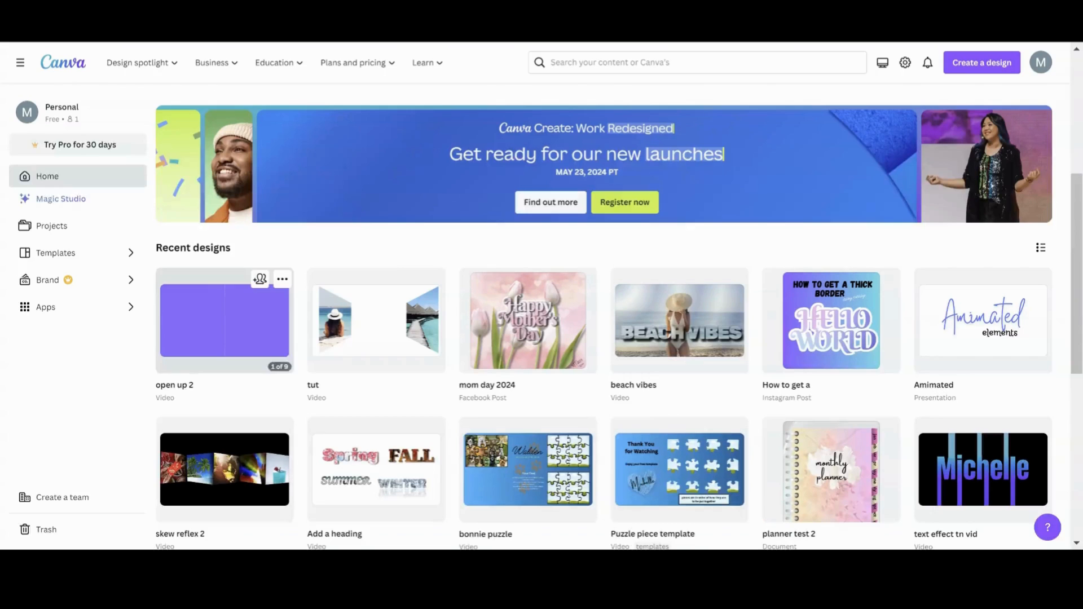
click(674, 330)
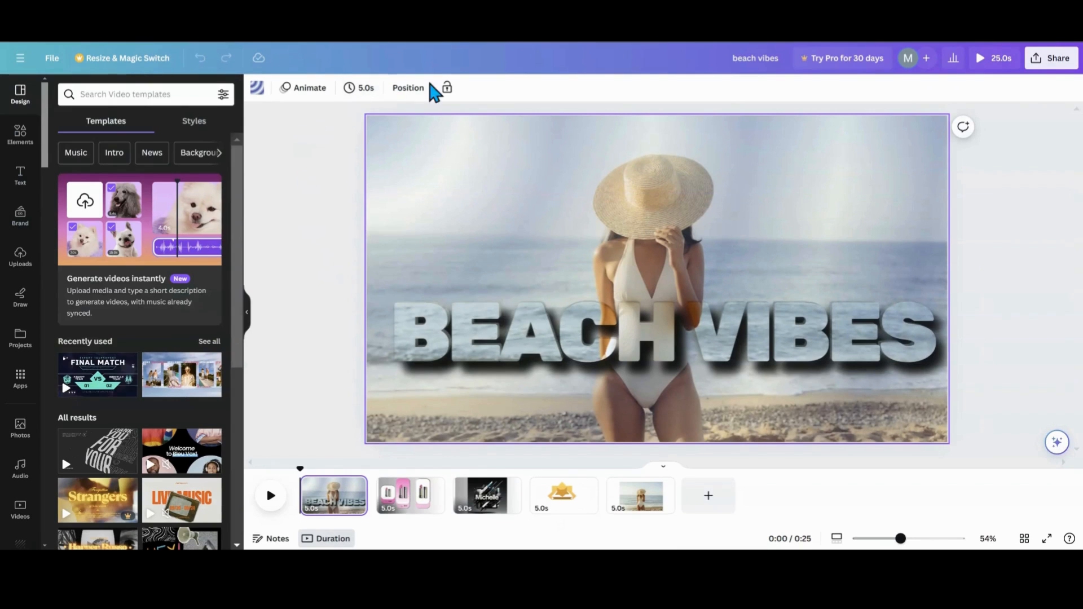
click(408, 88)
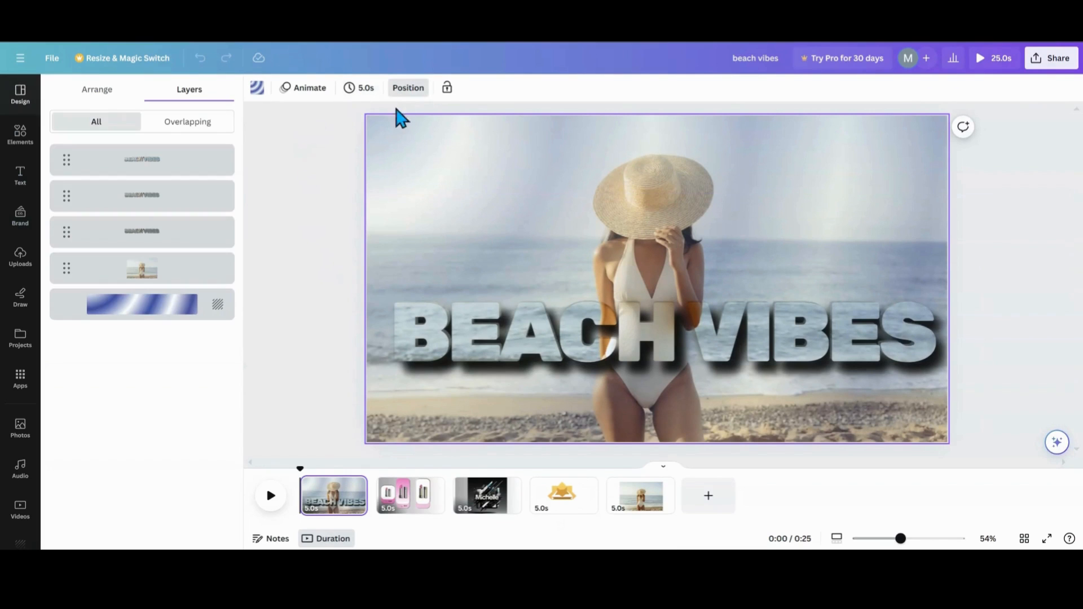
click(198, 170)
shift+click(188, 194)
shift+click(181, 233)
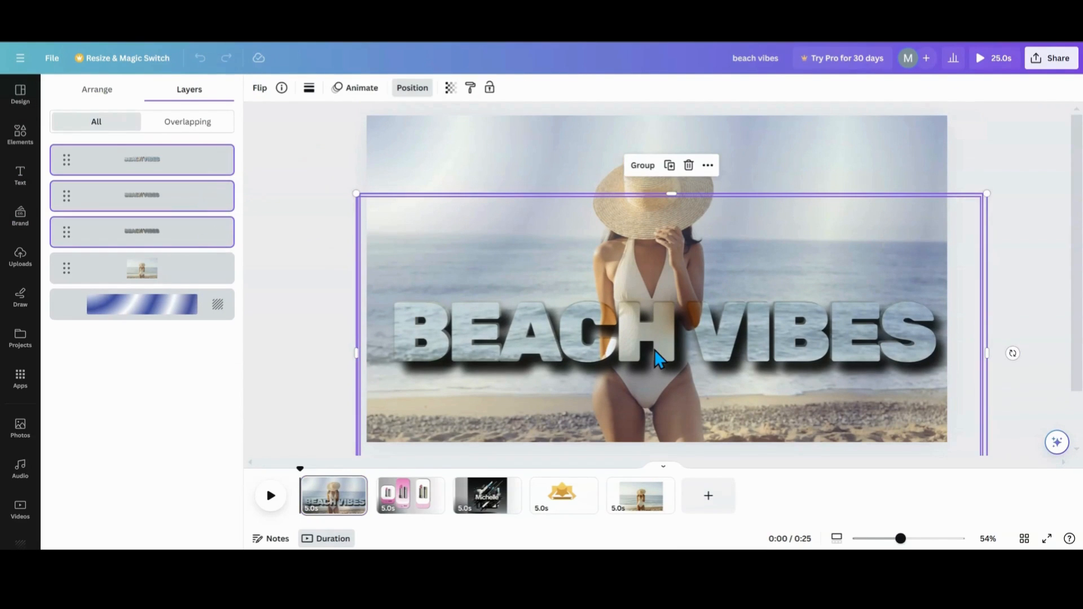
mouse_move(654, 349)
mouse_down()
mouse_move(655, 281)
mouse_move(672, 367)
mouse_move(669, 346)
mouse_up()
click(203, 63)
click(337, 218)
click(332, 172)
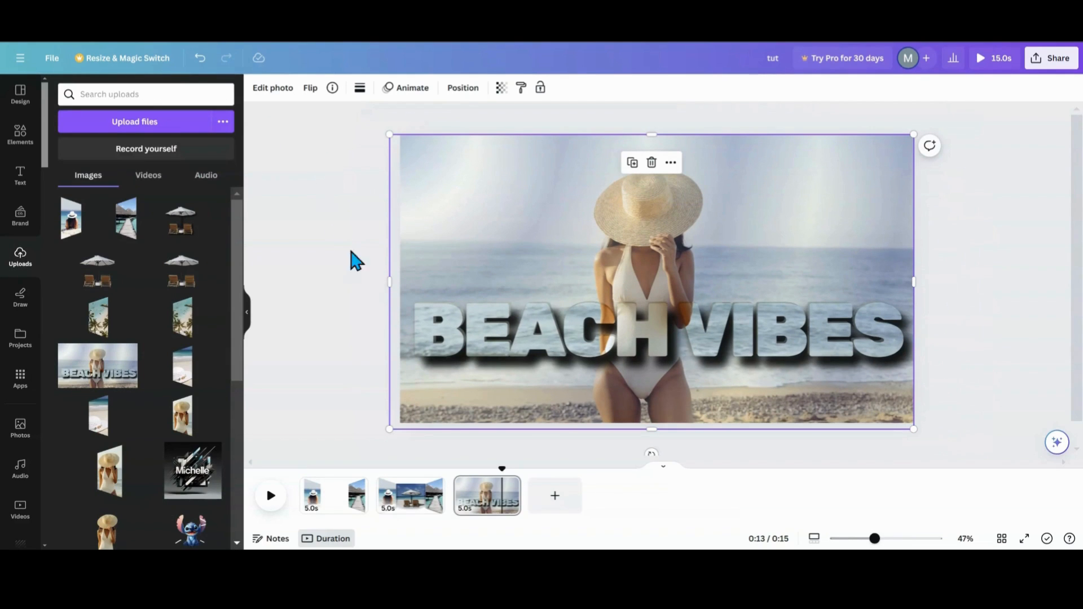
- Move the BEACH VIBES image off the new page onto the collage page
drag(584, 286, 626, 288)
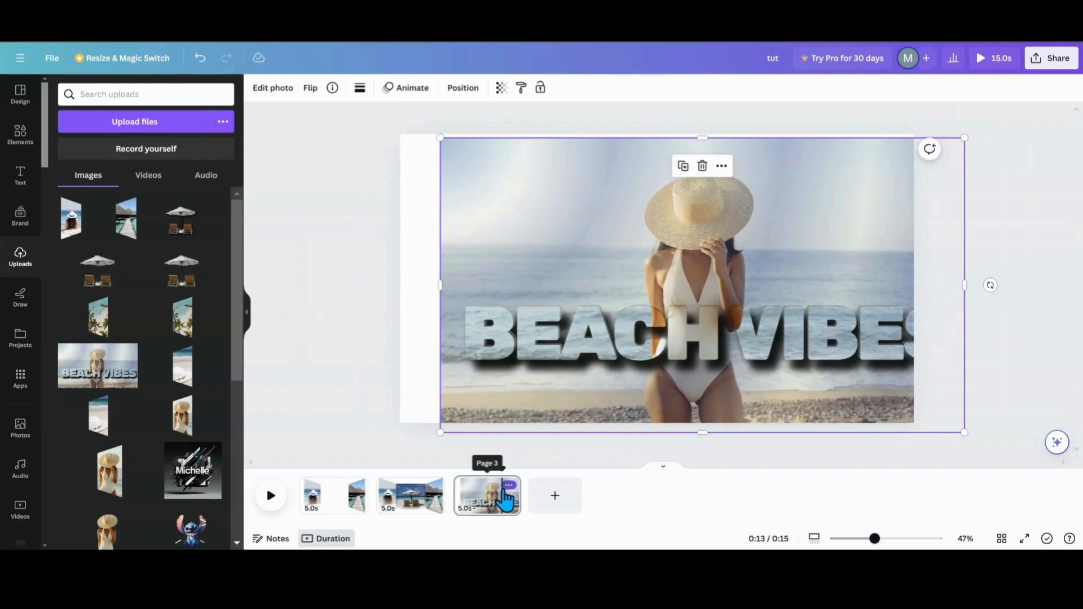
drag(563, 391, 643, 353)
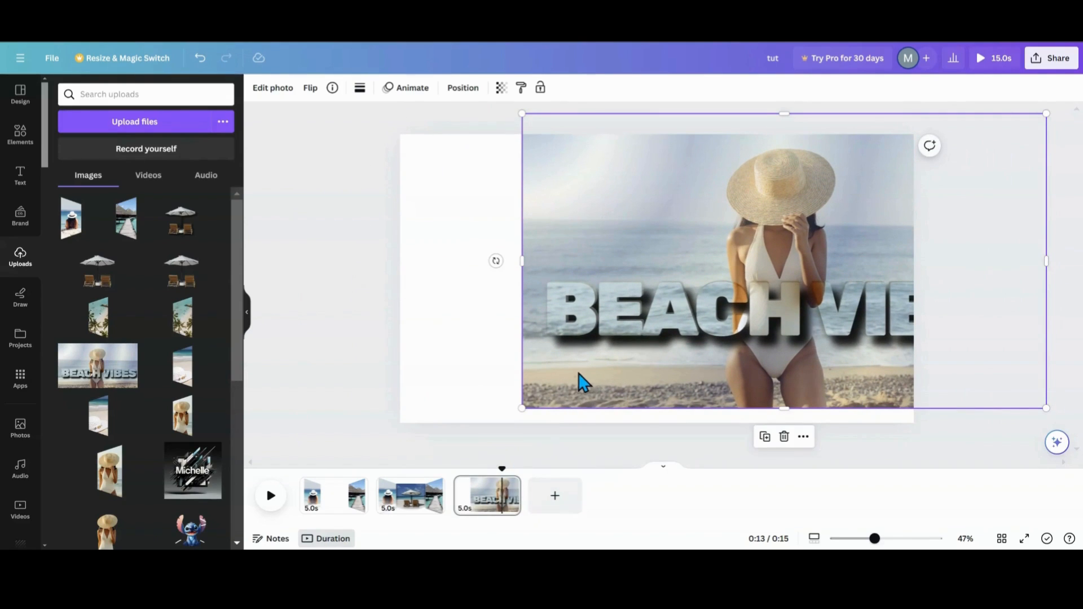
drag(580, 383, 563, 377)
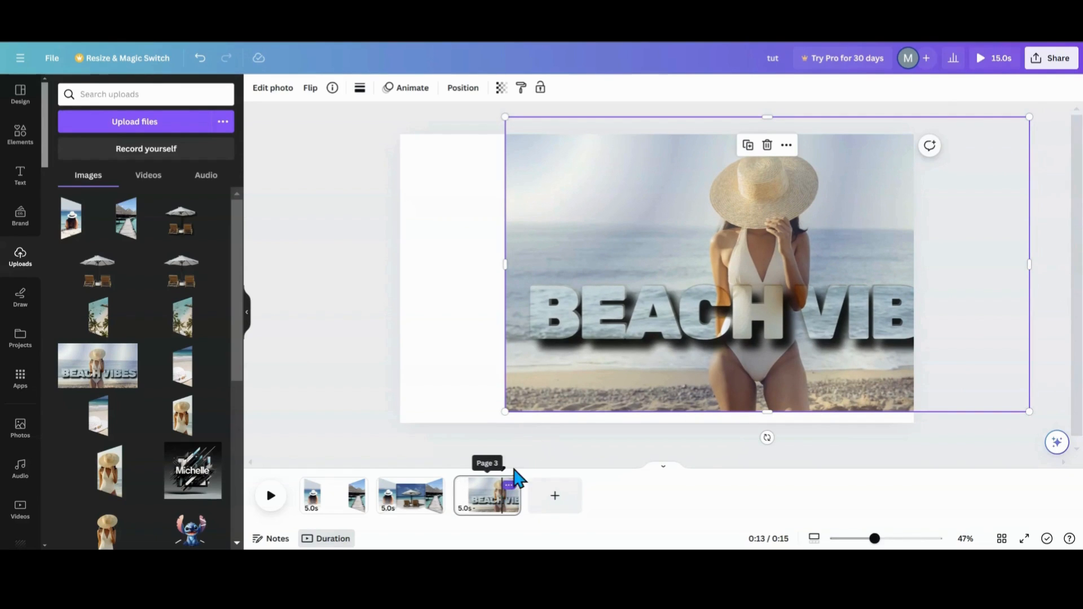
drag(546, 364, 397, 505)
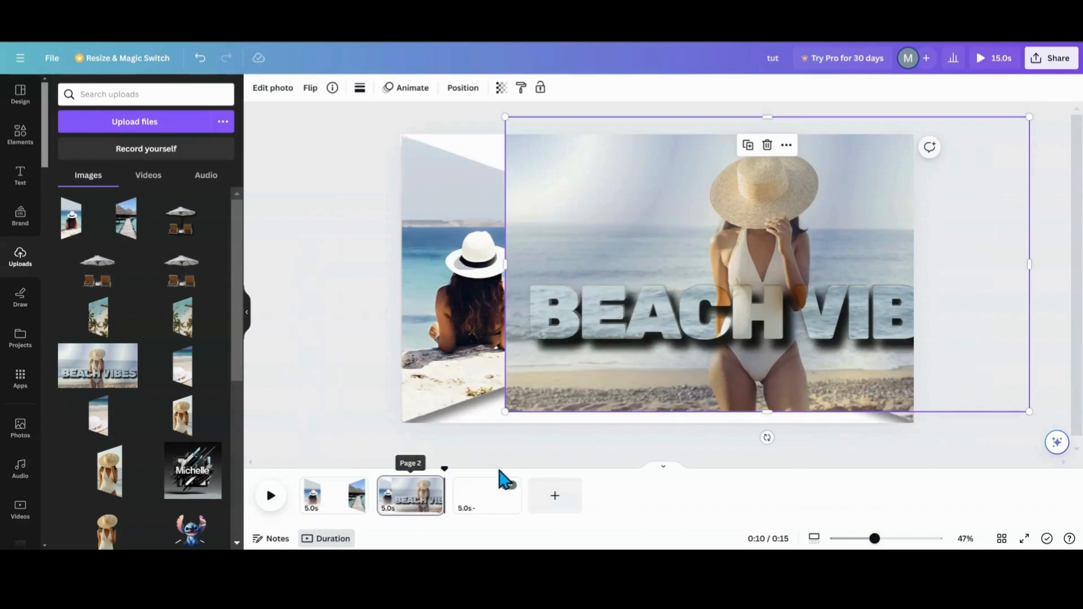
- Delete the first page of the design
click(356, 486)
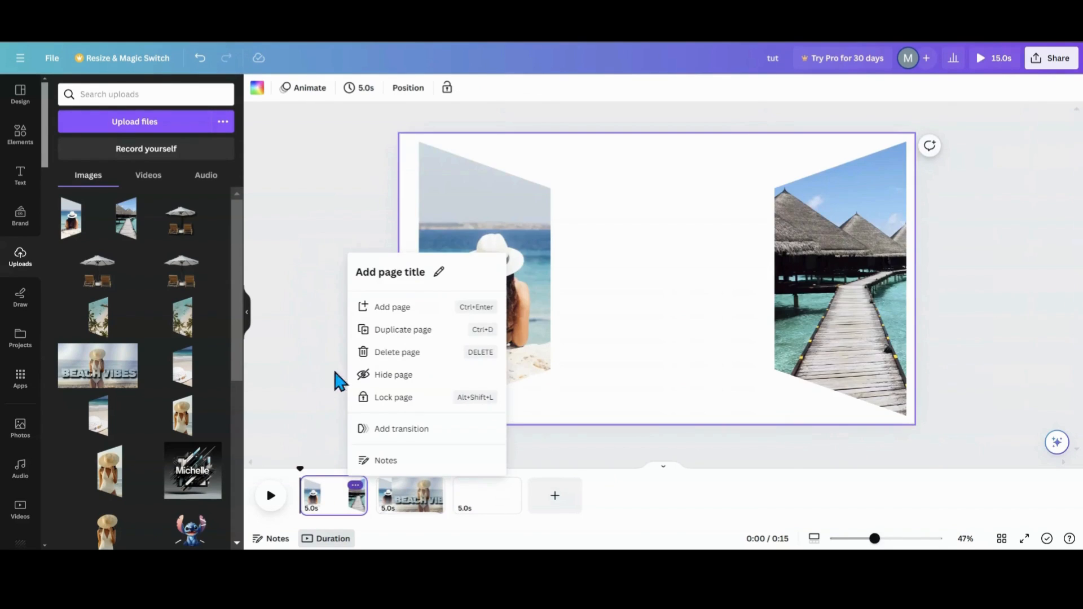
click(379, 356)
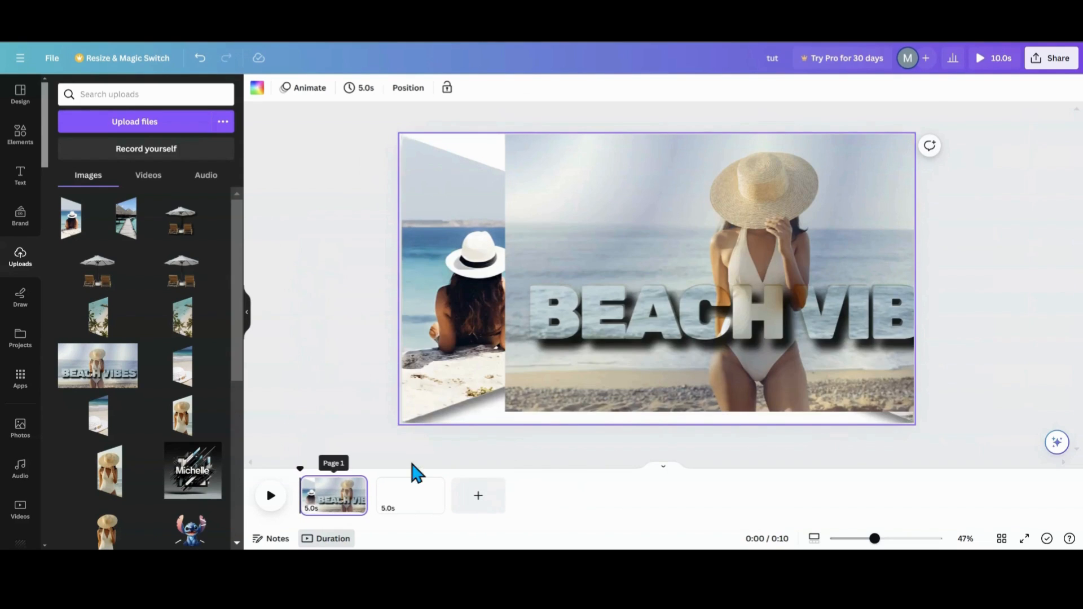
- Move the BEACH VIBES image down so it covers the lower half of the collage
click(703, 290)
drag(703, 290, 616, 367)
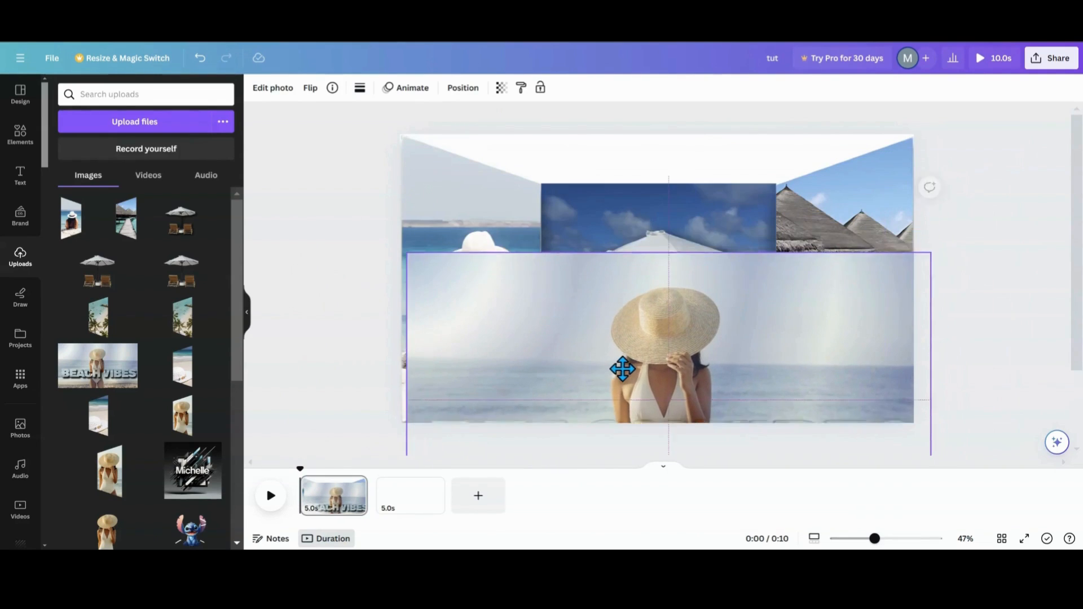
- Set the page background to the light blue photo colour
click(606, 156)
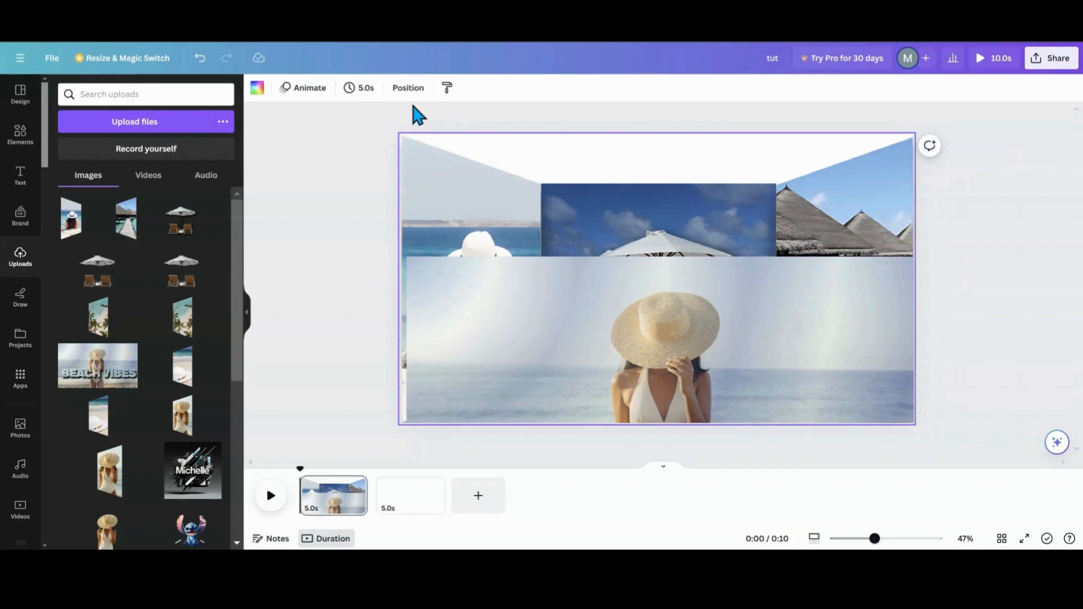
click(258, 88)
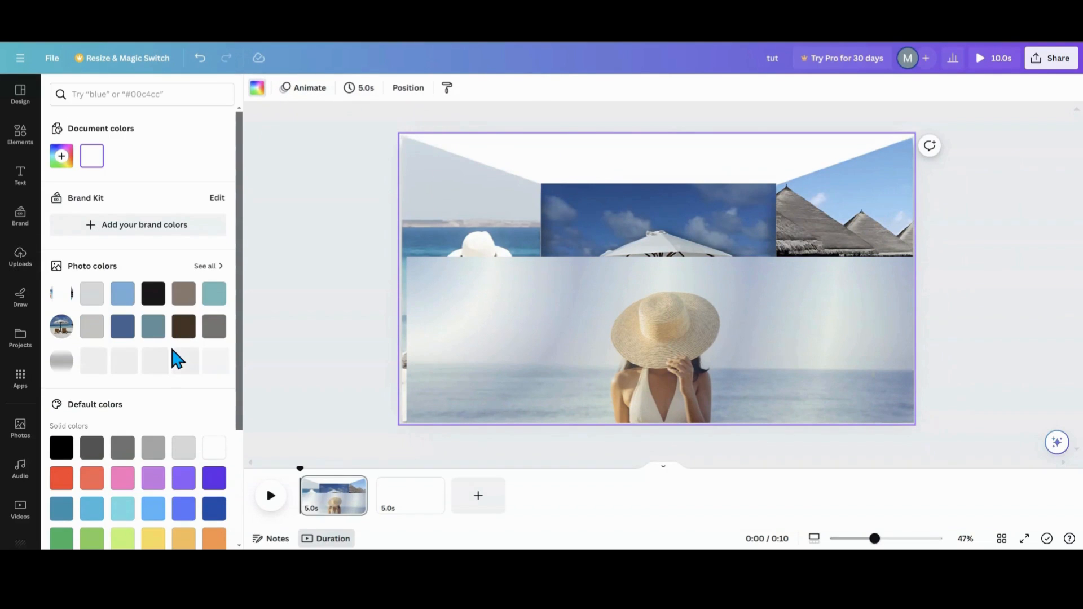
click(123, 295)
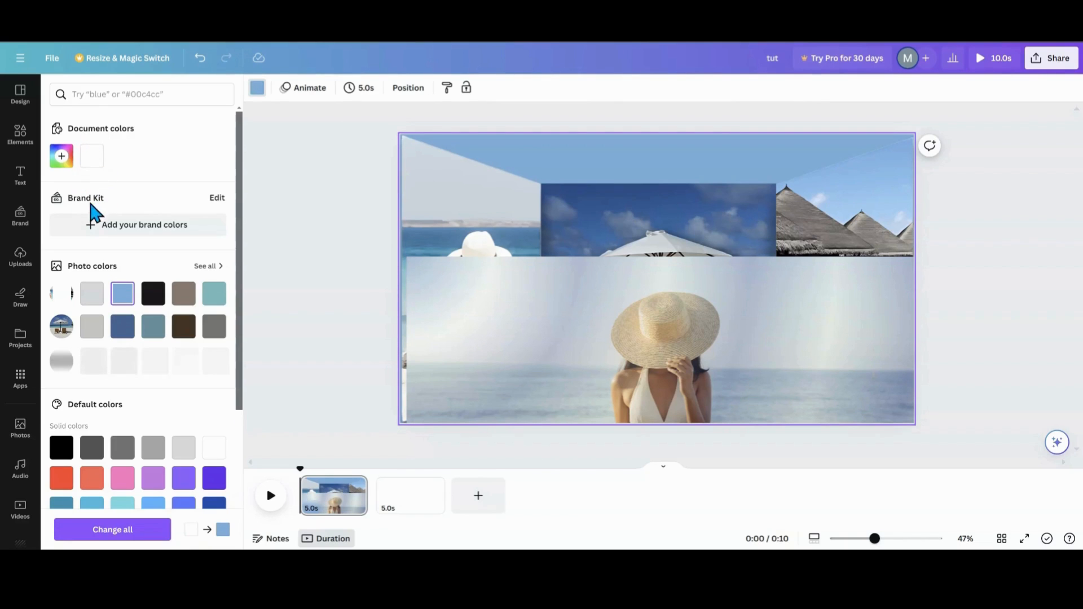
- Change the page background to a gradient of light blue, white and blue colours sampled from the design
click(63, 163)
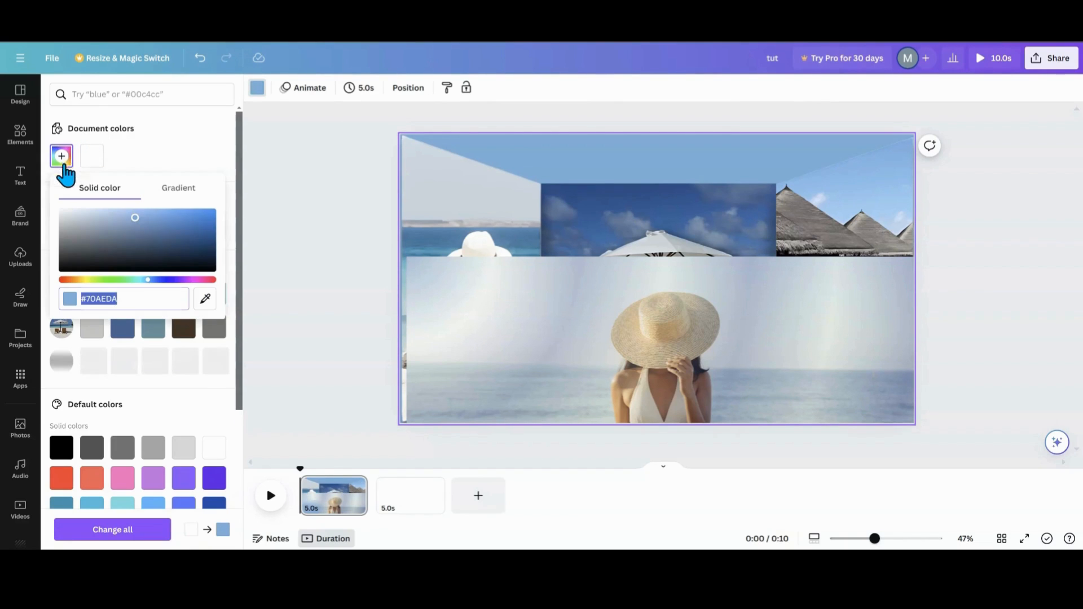
click(179, 192)
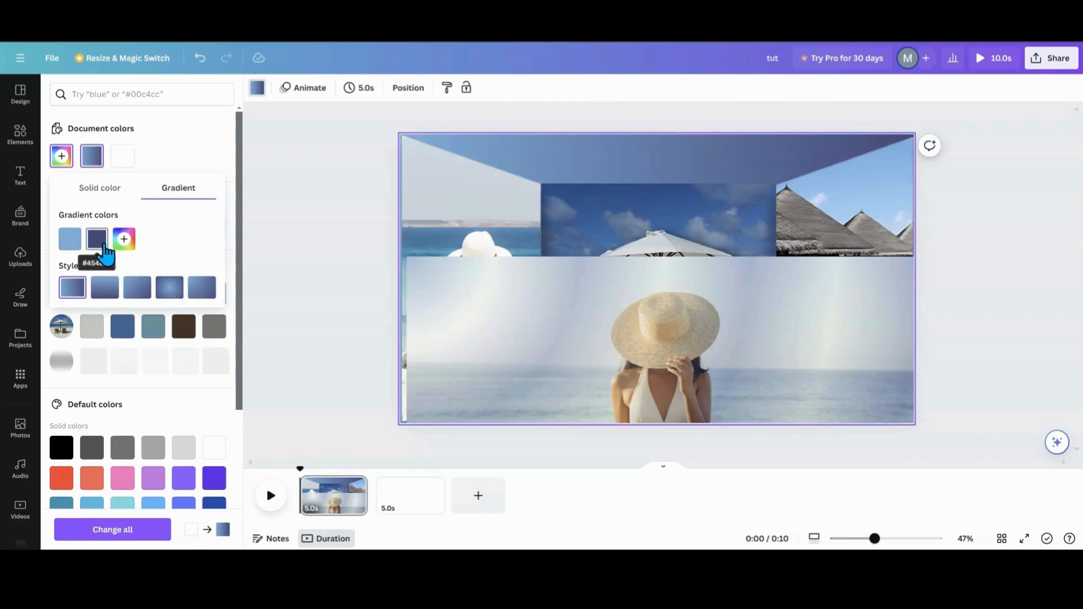
click(97, 239)
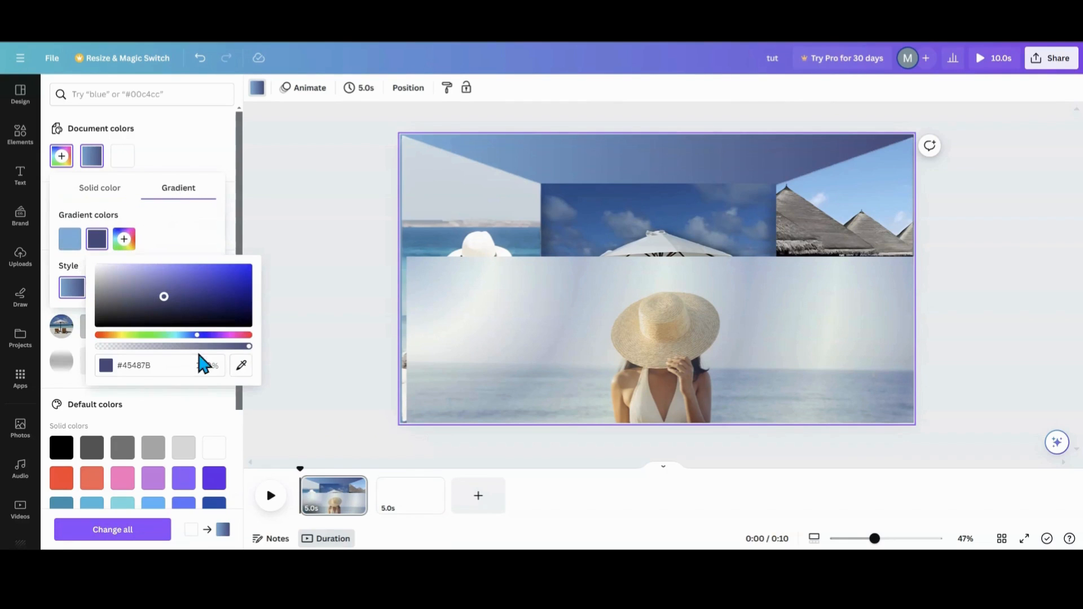
click(241, 365)
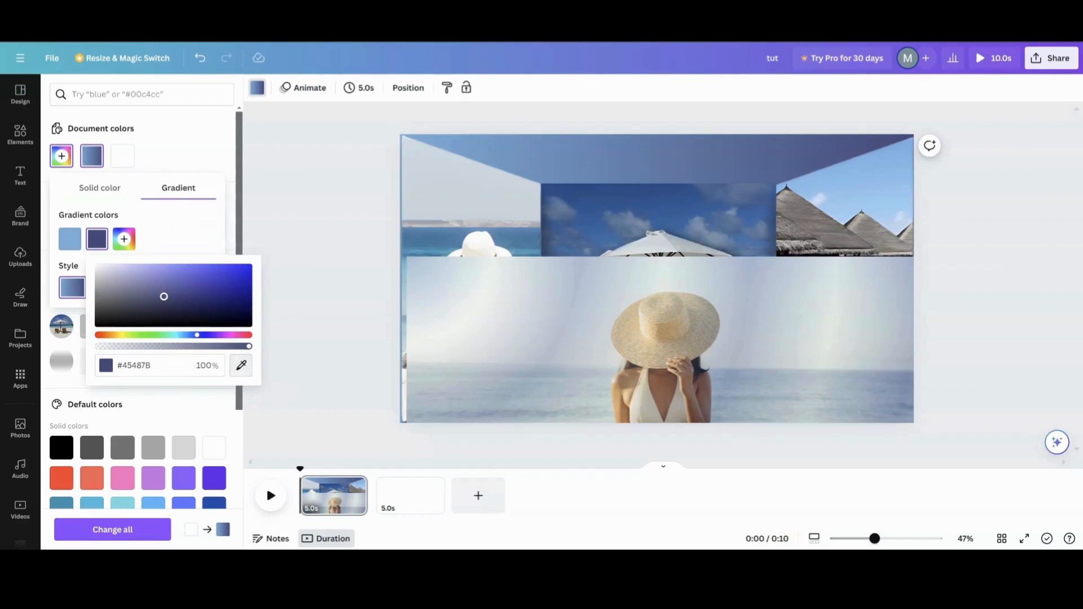
click(171, 229)
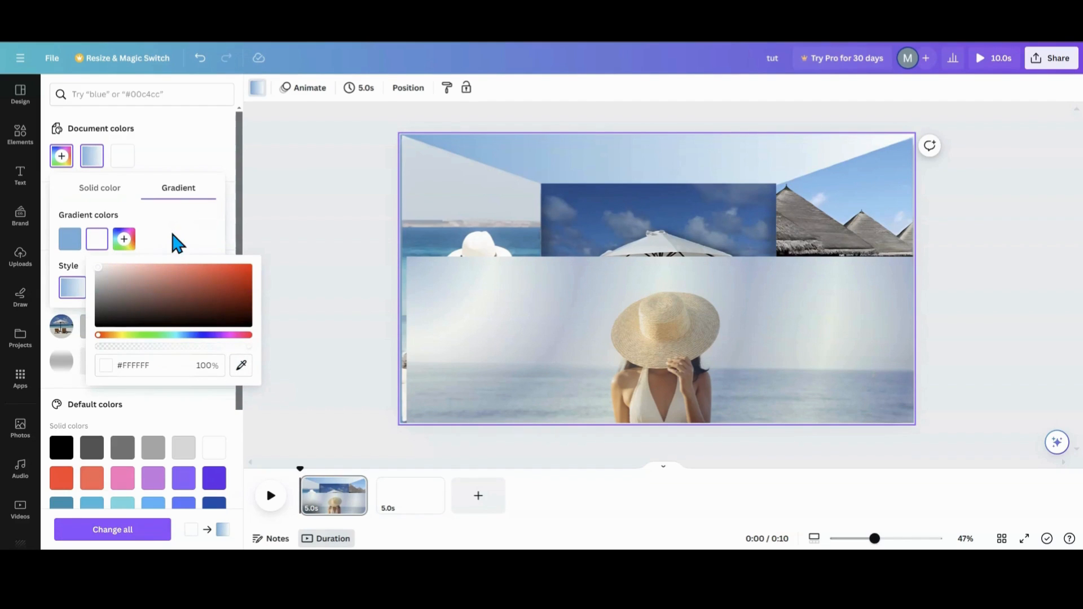
click(125, 241)
click(270, 367)
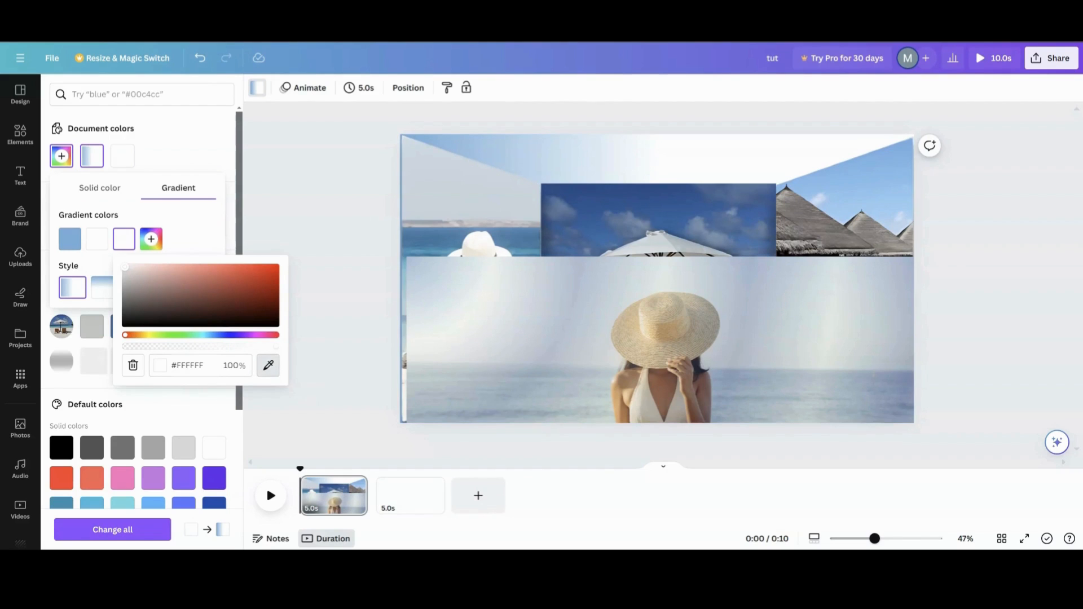
click(66, 252)
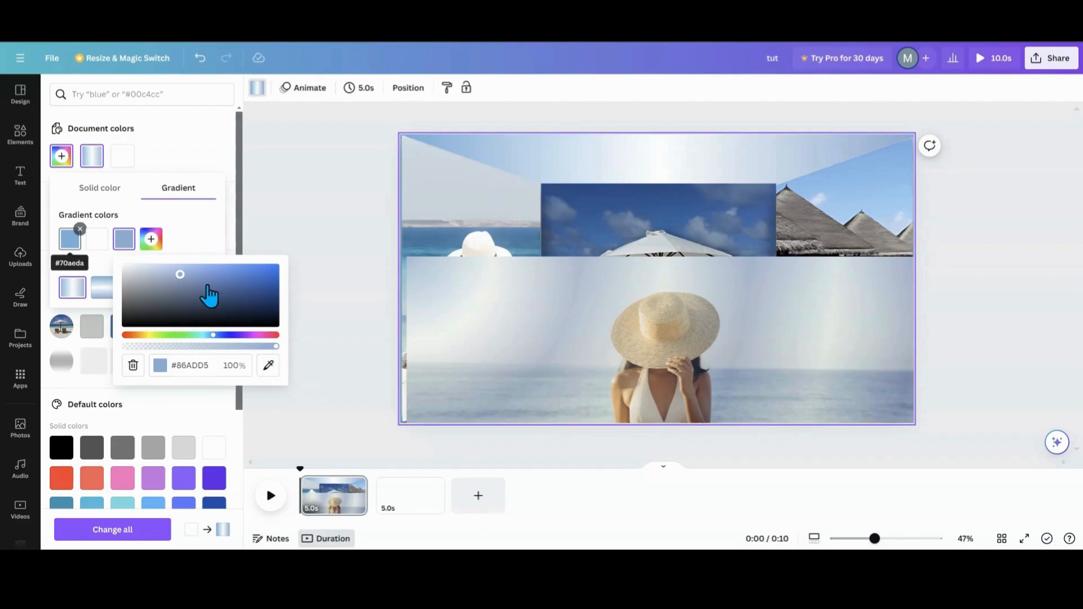
- Move the BEACH VIBES image aside and reorder the layers so two trapezoid photo frames sit near the top of the stack
drag(609, 338, 379, 404)
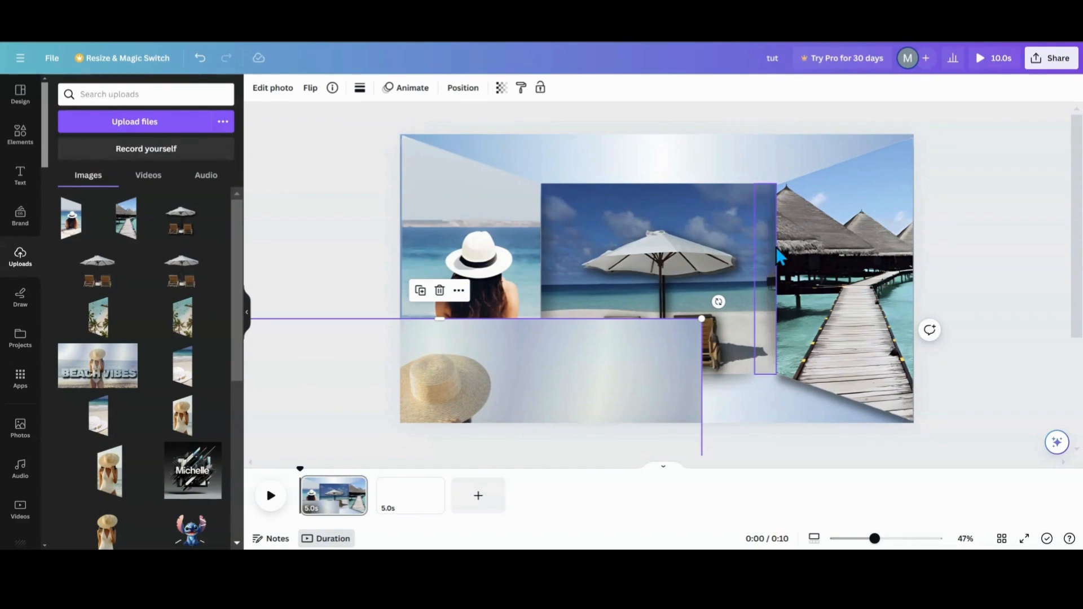
drag(570, 398, 415, 314)
click(469, 95)
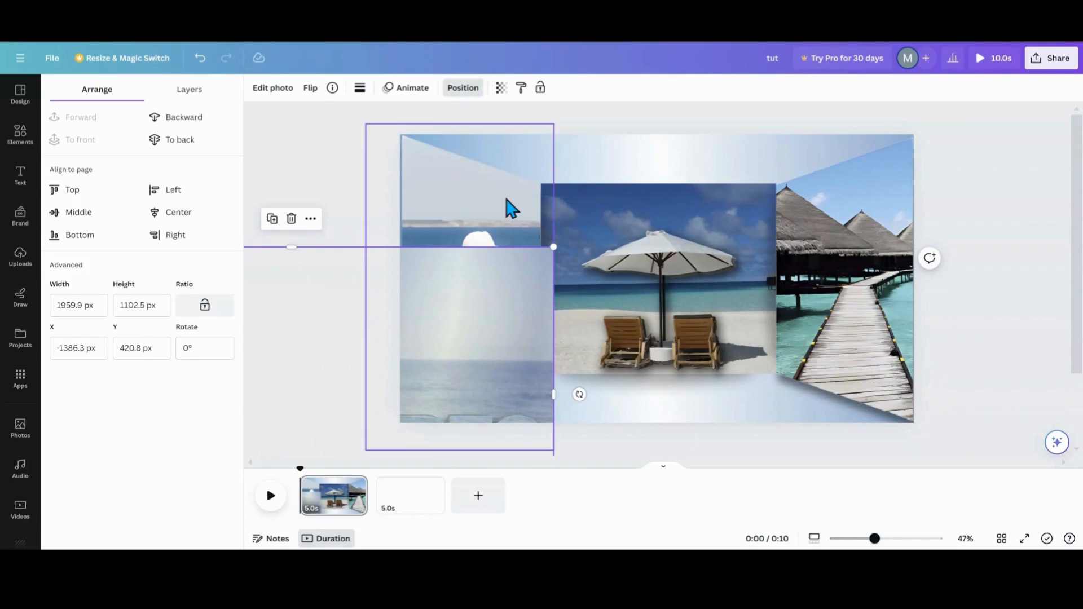
click(192, 93)
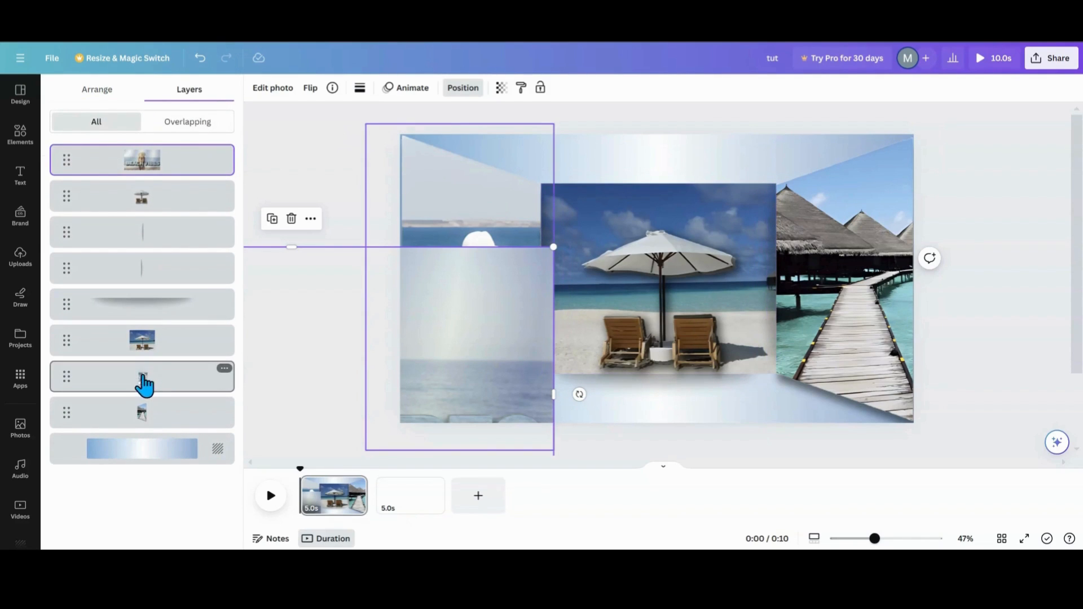
drag(143, 381, 153, 191)
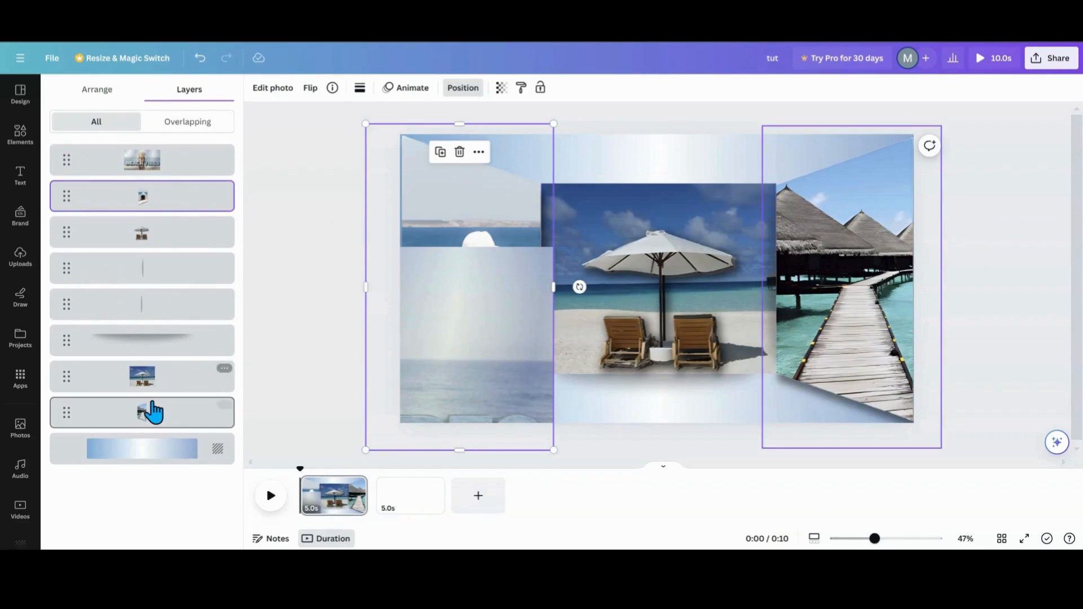
drag(151, 416, 177, 242)
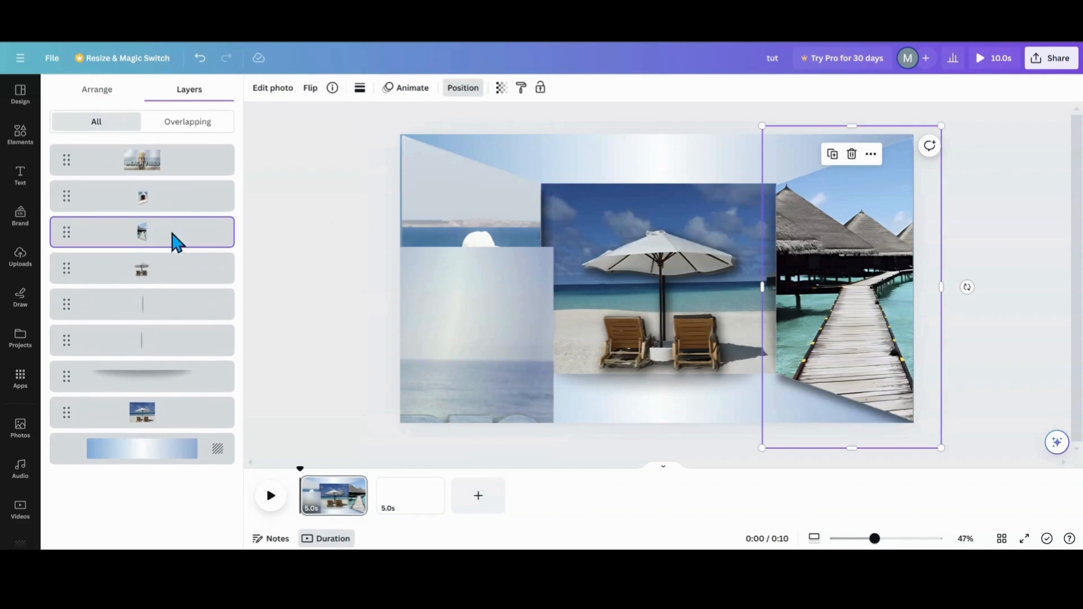
- Slide the left and right trapezoid photo frames inward toward the centre, overlapping the central beach photo
drag(407, 336, 658, 247)
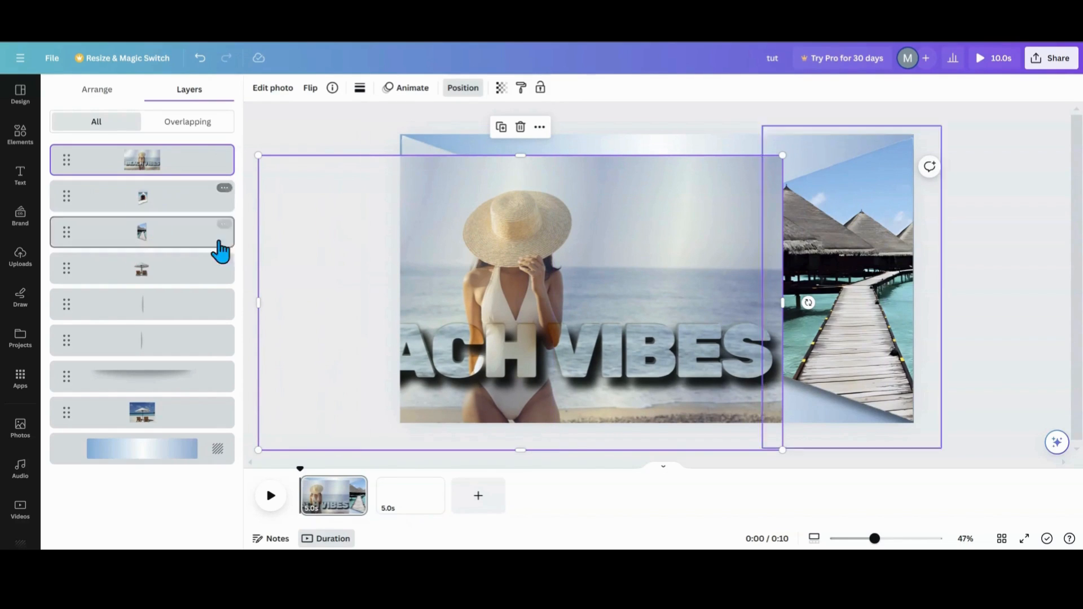
drag(452, 242, 496, 351)
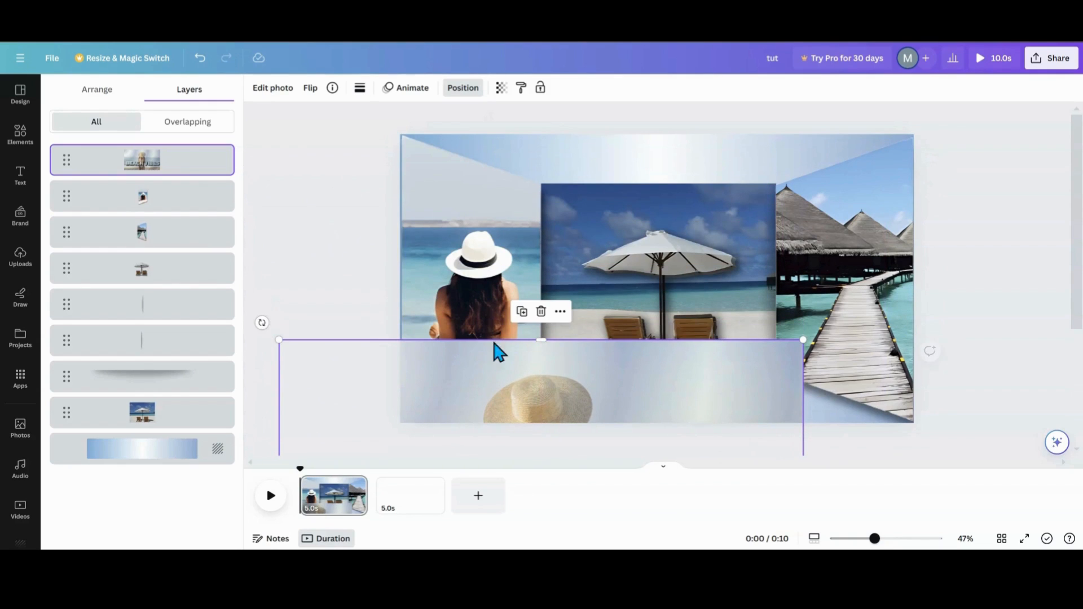
drag(496, 261, 604, 247)
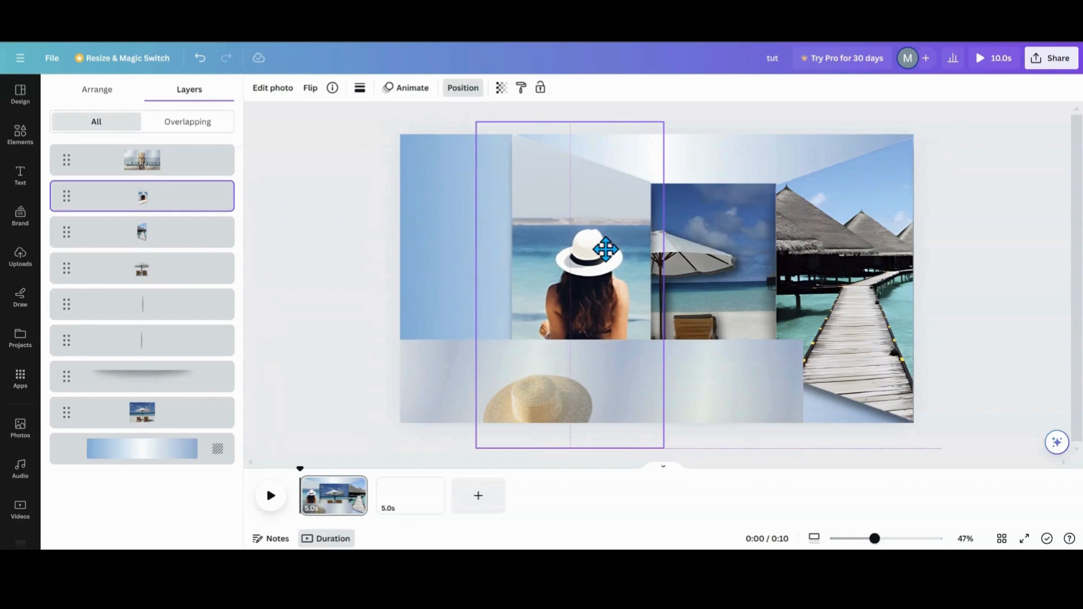
drag(840, 218, 713, 206)
drag(611, 234, 590, 226)
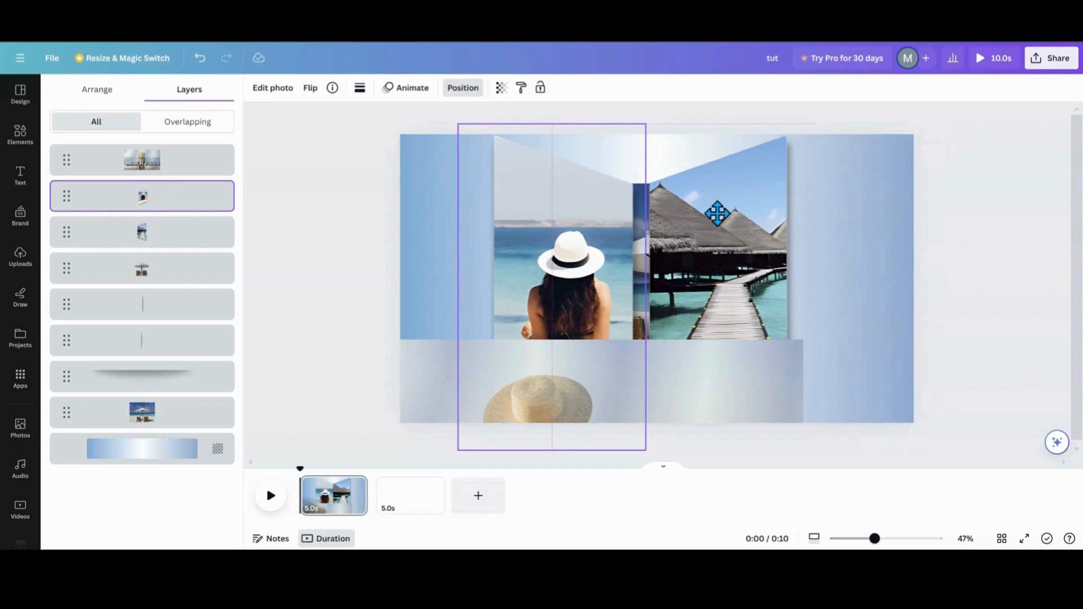
drag(717, 226, 691, 220)
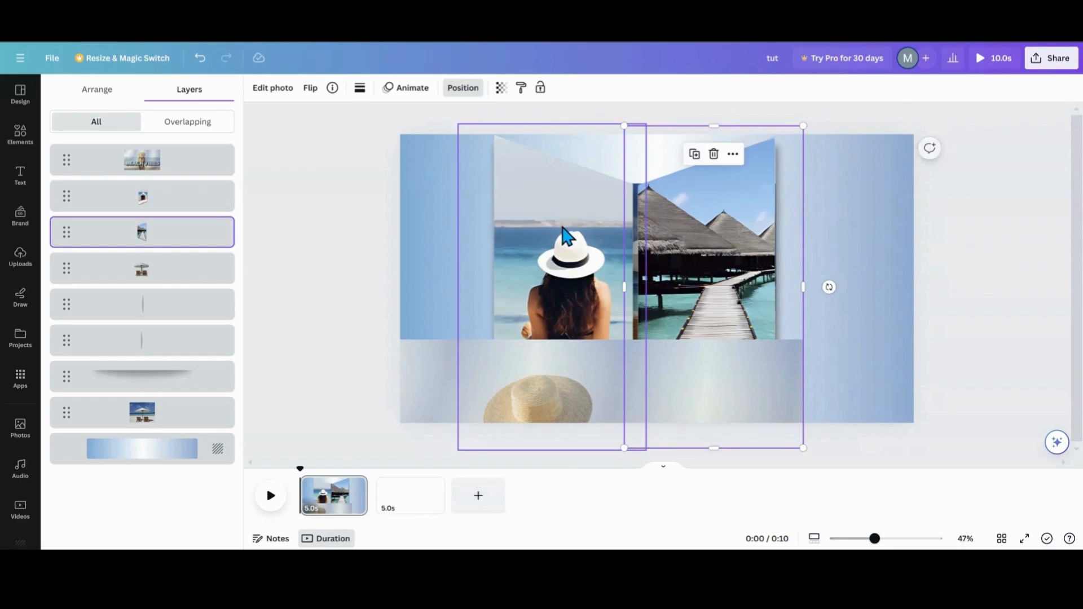
click(562, 235)
drag(563, 235, 561, 225)
- Cover the page with the BEACH VIBES image again, duplicate it, and crop the copies into left and right halves
drag(672, 381, 786, 171)
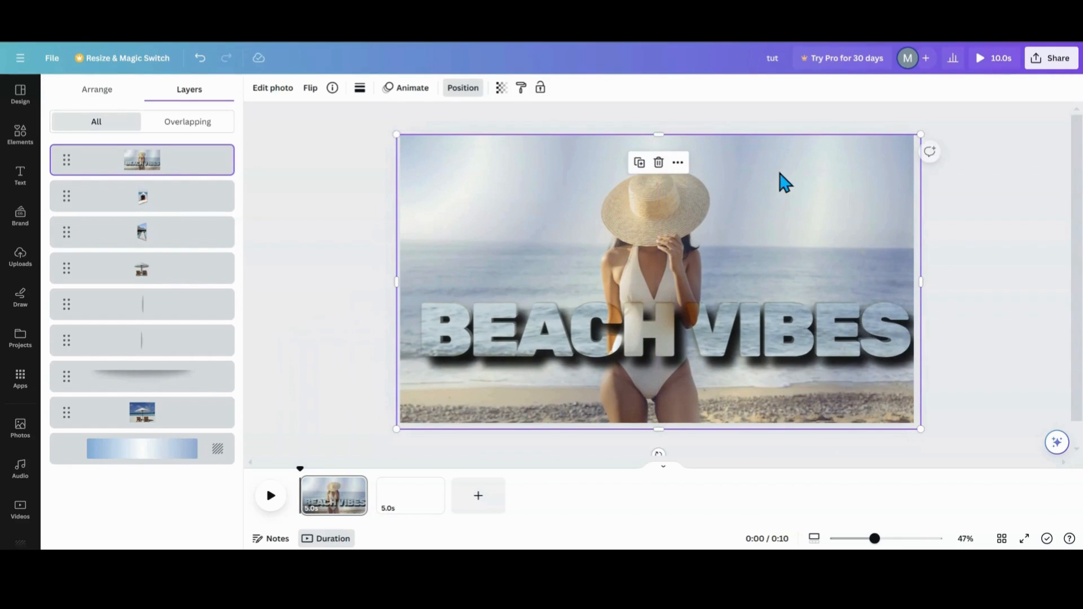
click(640, 165)
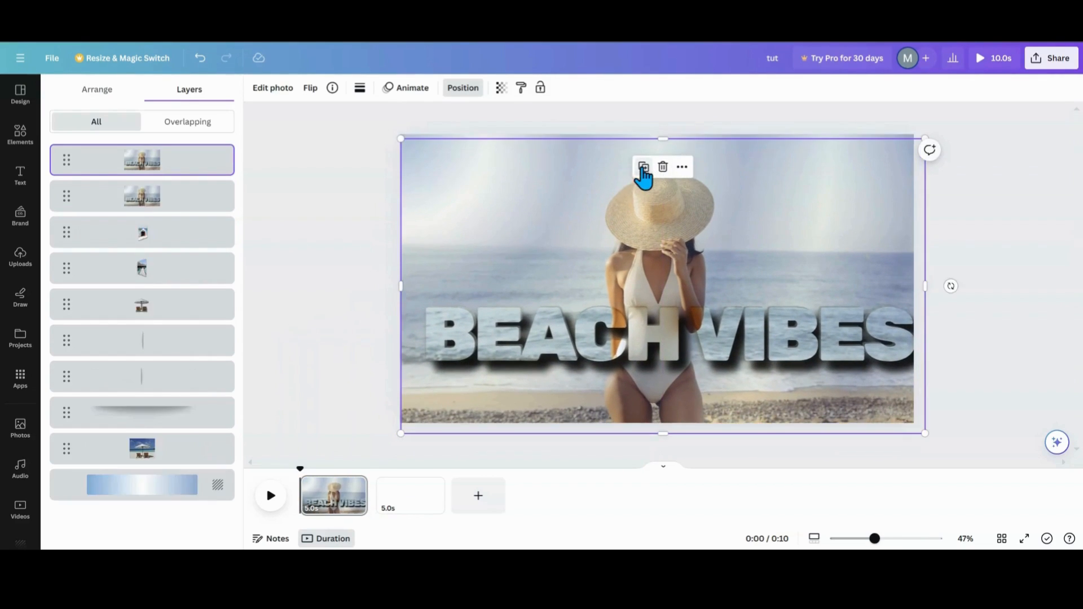
drag(633, 219, 631, 213)
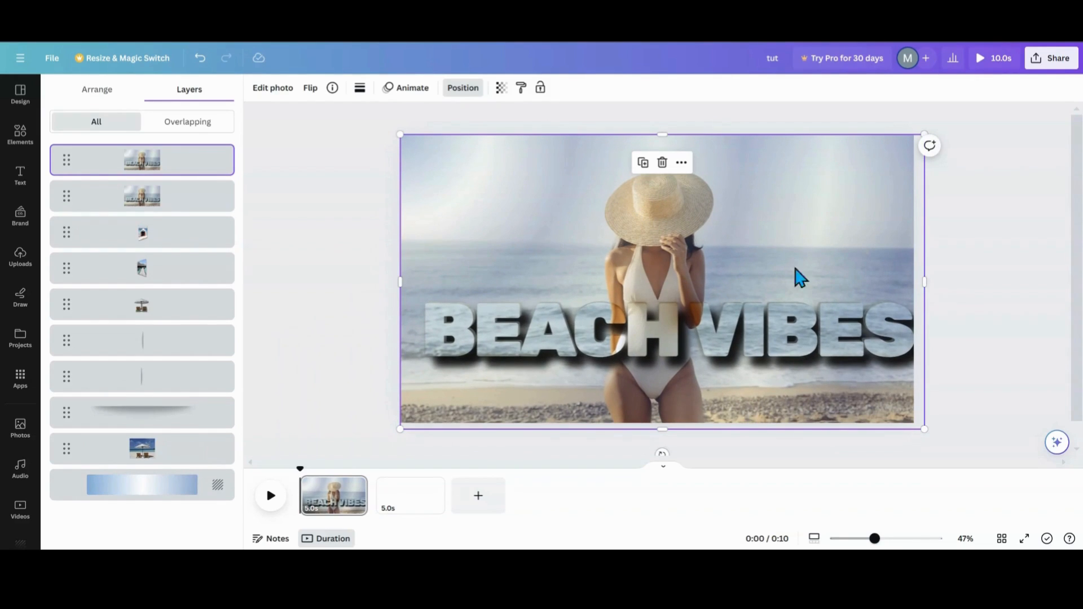
drag(925, 279, 661, 273)
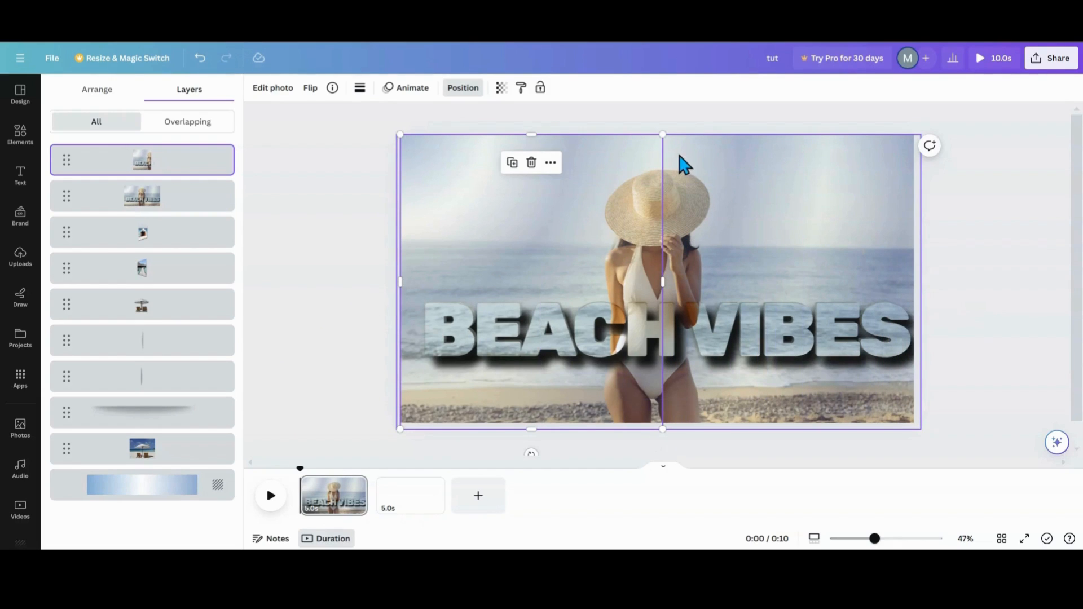
drag(405, 280, 652, 270)
click(164, 204)
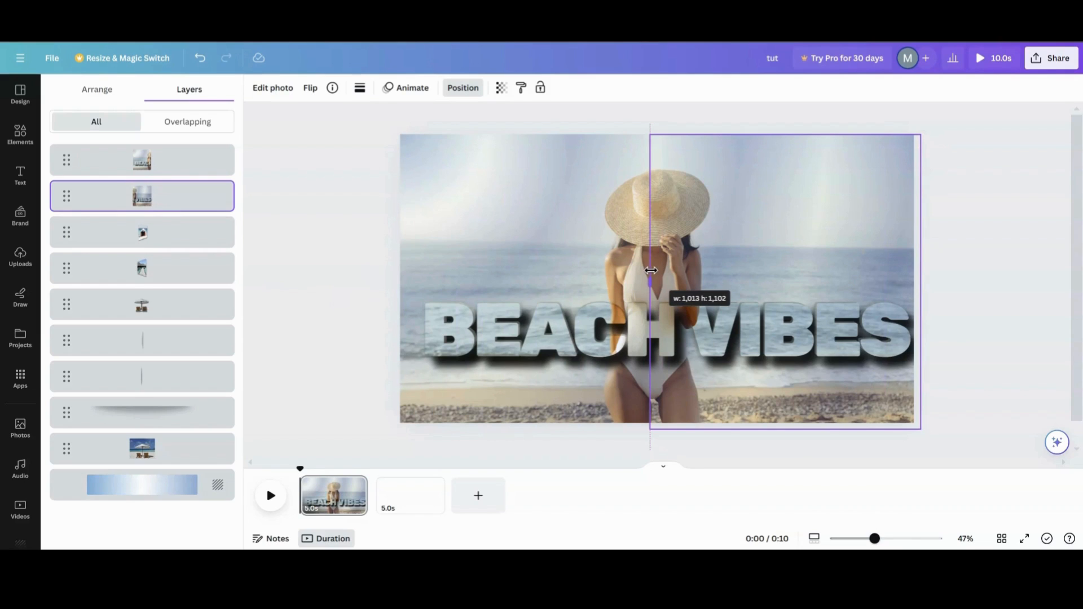
drag(651, 270, 649, 269)
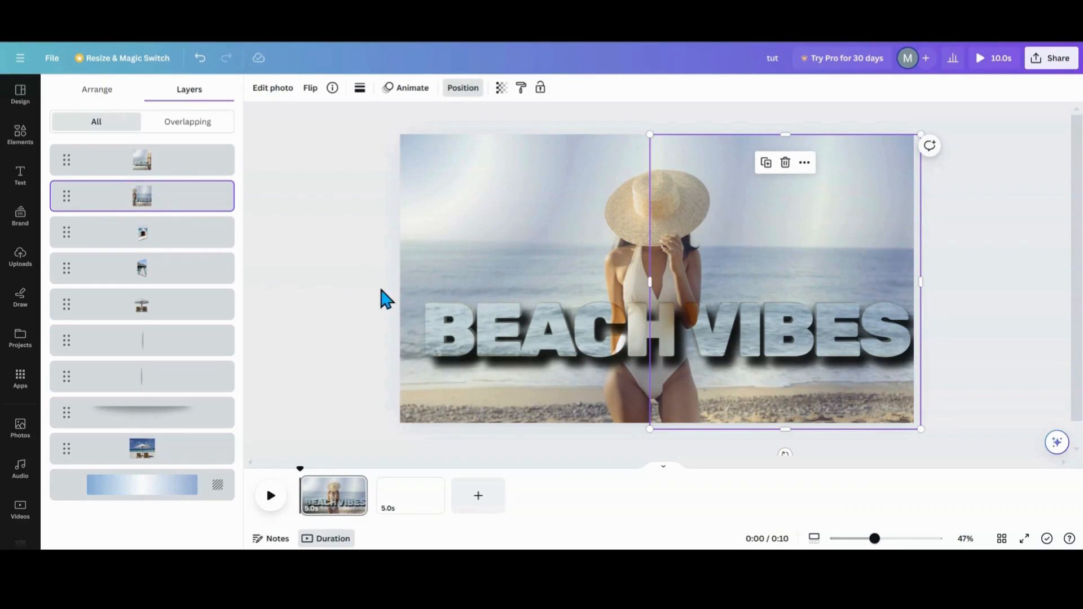
click(300, 304)
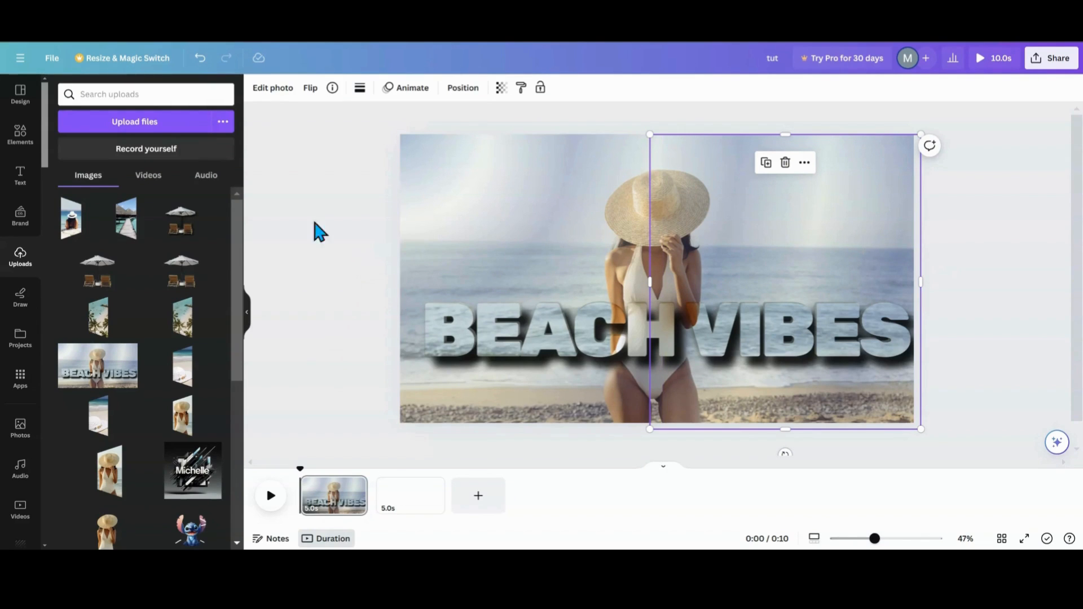
- Add two square shapes, placing one over the hat and one over the middle of the BEACH VIBES text
click(23, 142)
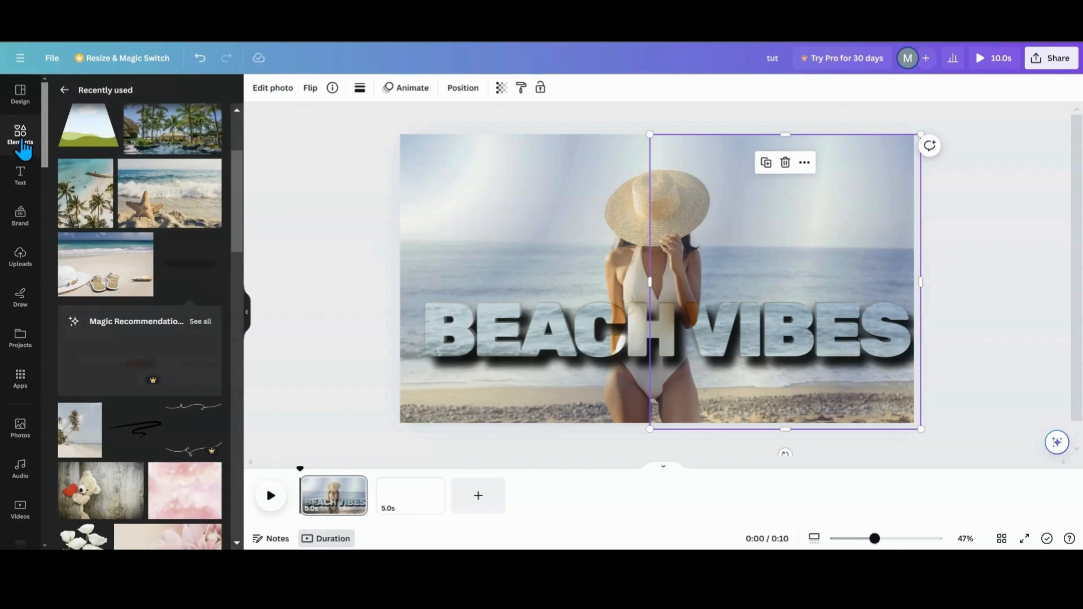
click(64, 90)
scroll(100, 369, down, 3)
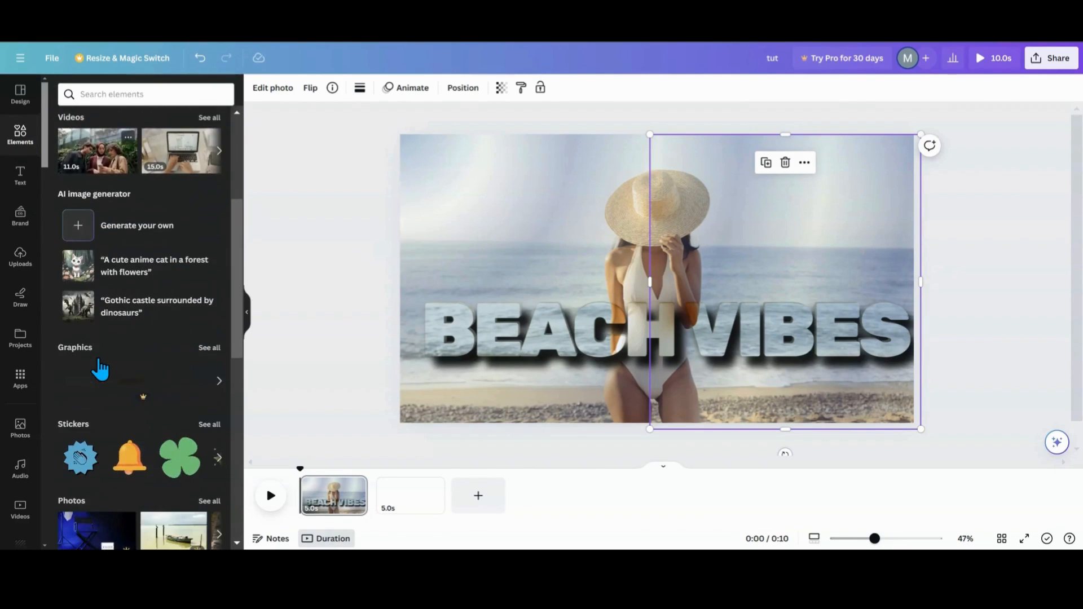
scroll(100, 370, down, 5)
click(73, 310)
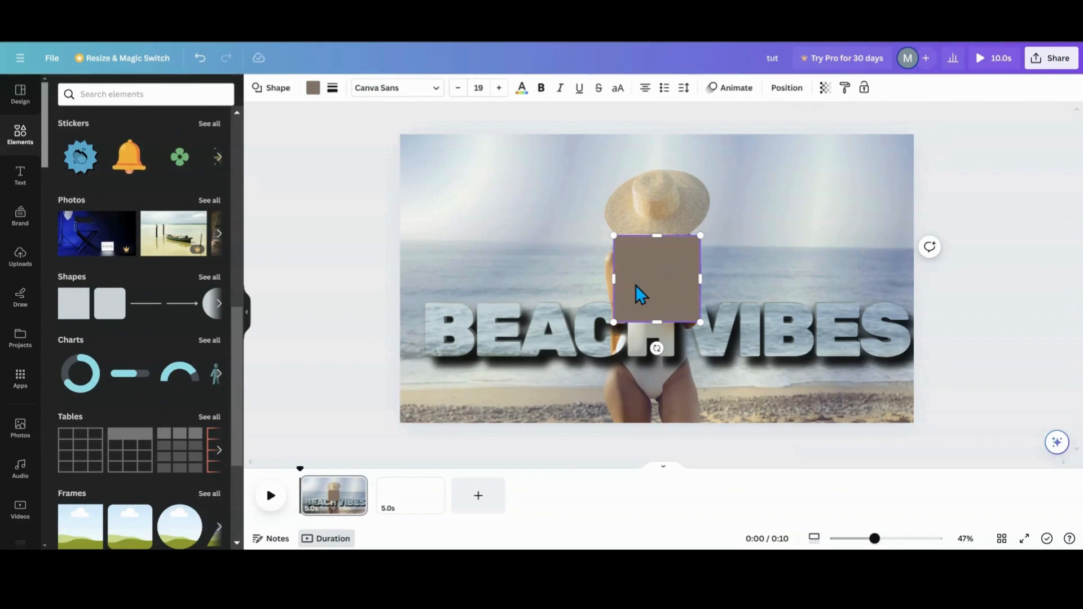
drag(635, 285, 632, 284)
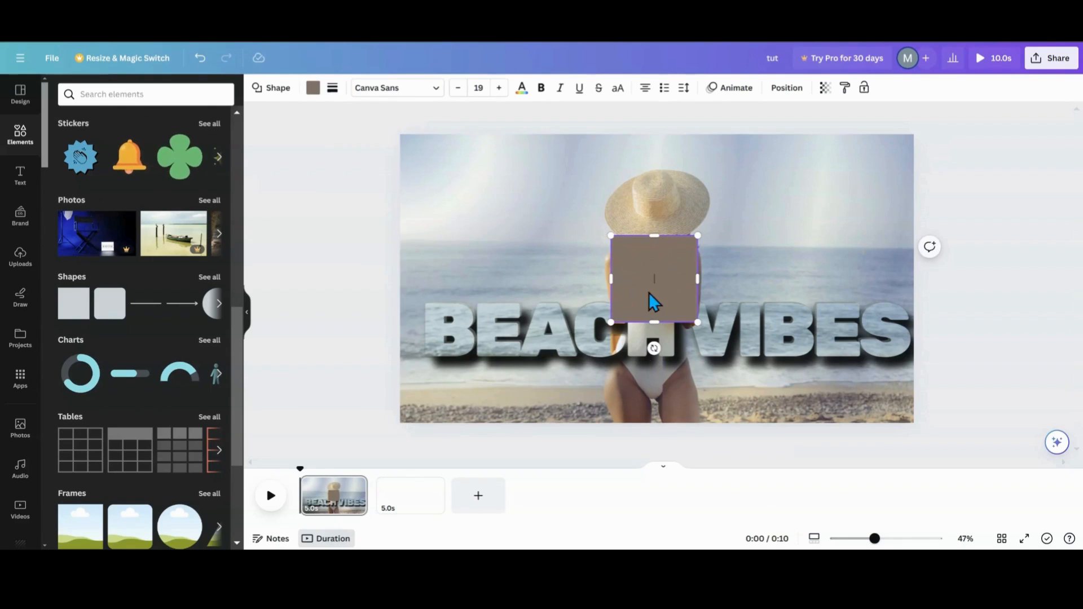
click(704, 449)
click(638, 289)
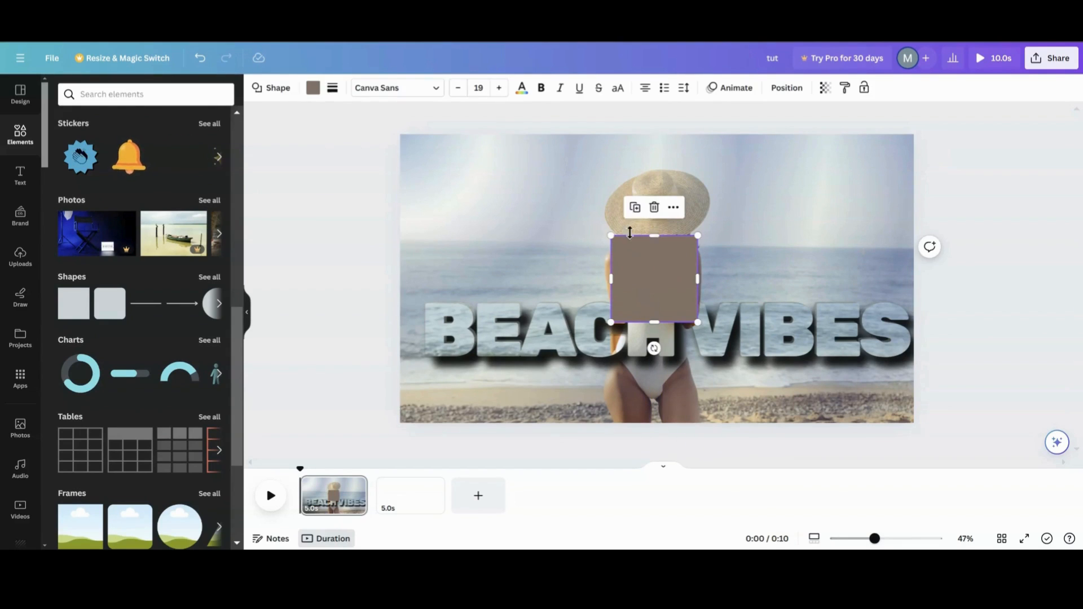
click(636, 213)
drag(646, 311, 635, 204)
drag(647, 276, 647, 328)
drag(650, 187, 663, 189)
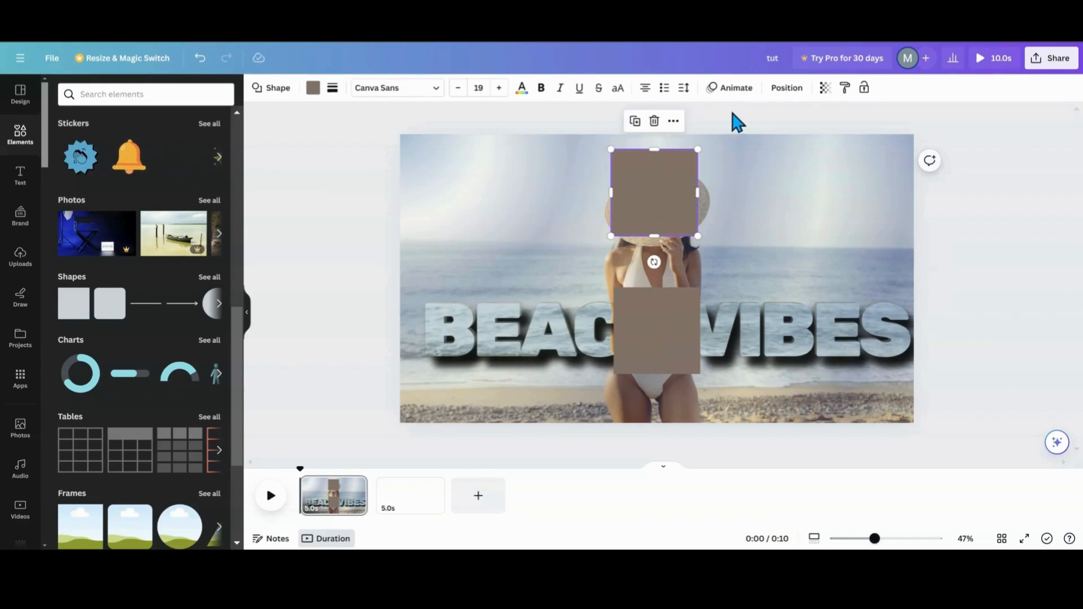
- Group the upper square with the left half of the BEACH VIBES image
click(776, 95)
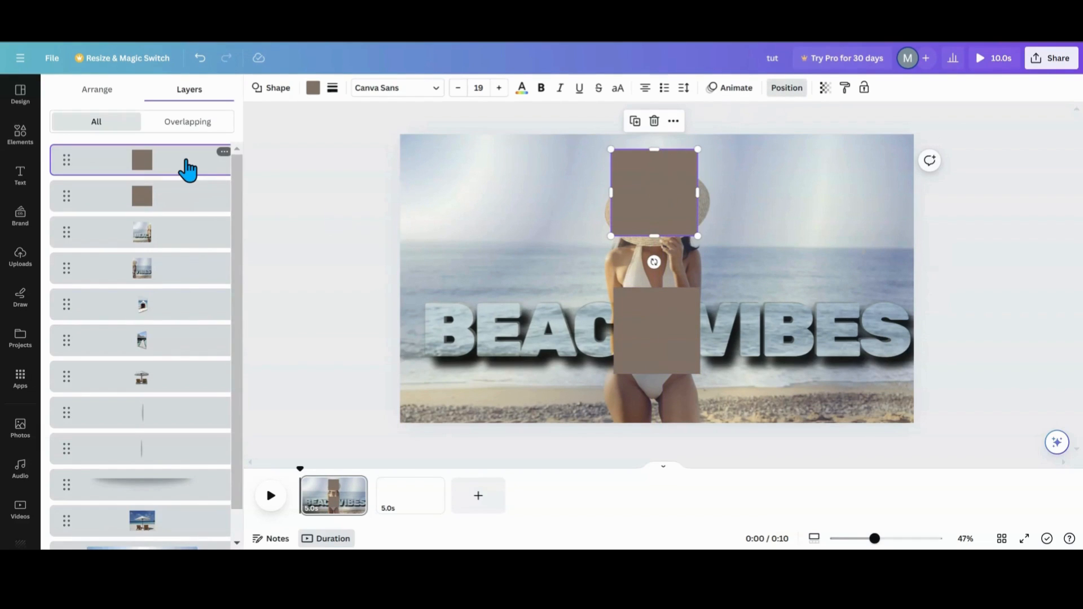
shift+click(163, 243)
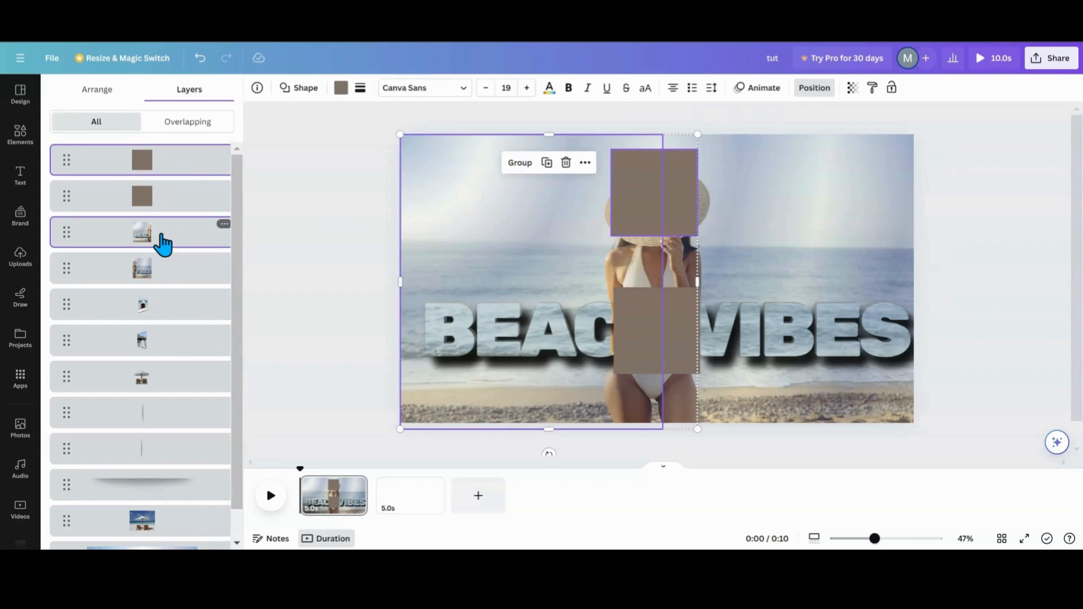
click(520, 163)
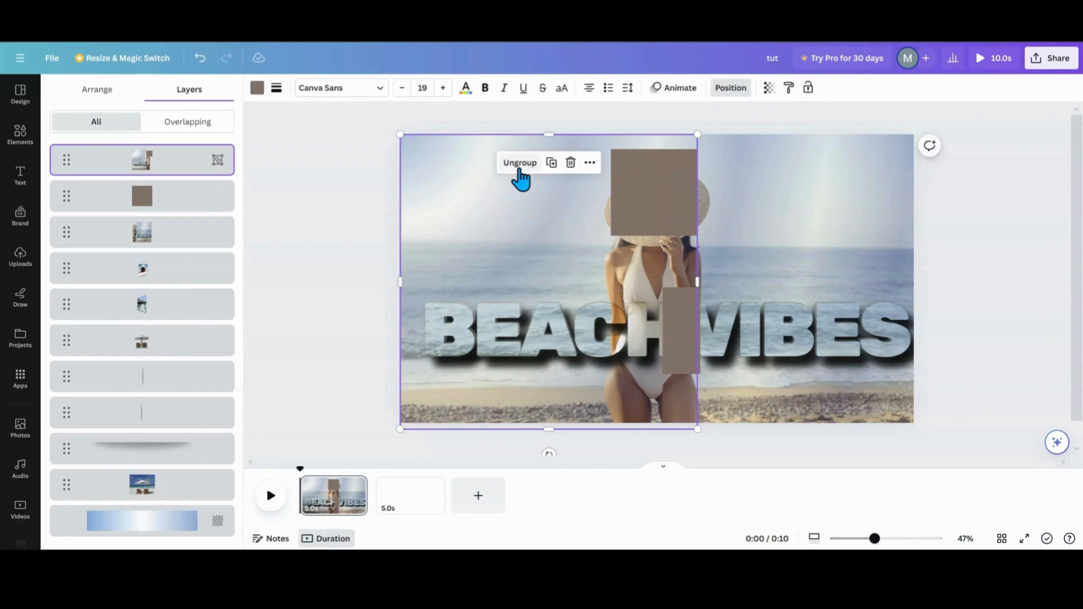
- Group the lower square with the right half of the BEACH VIBES image
click(174, 206)
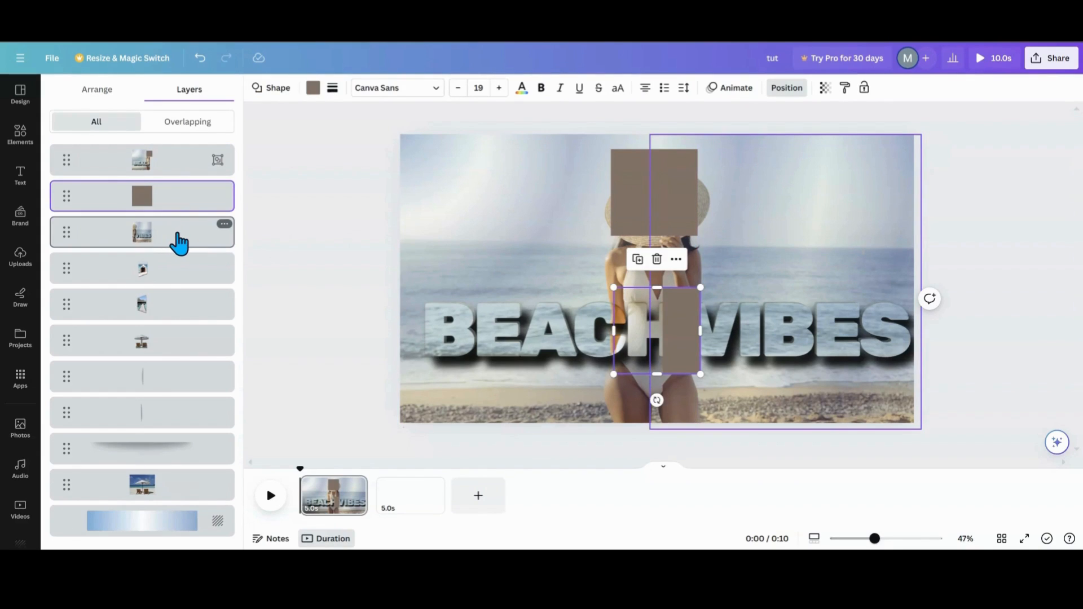
shift+click(182, 248)
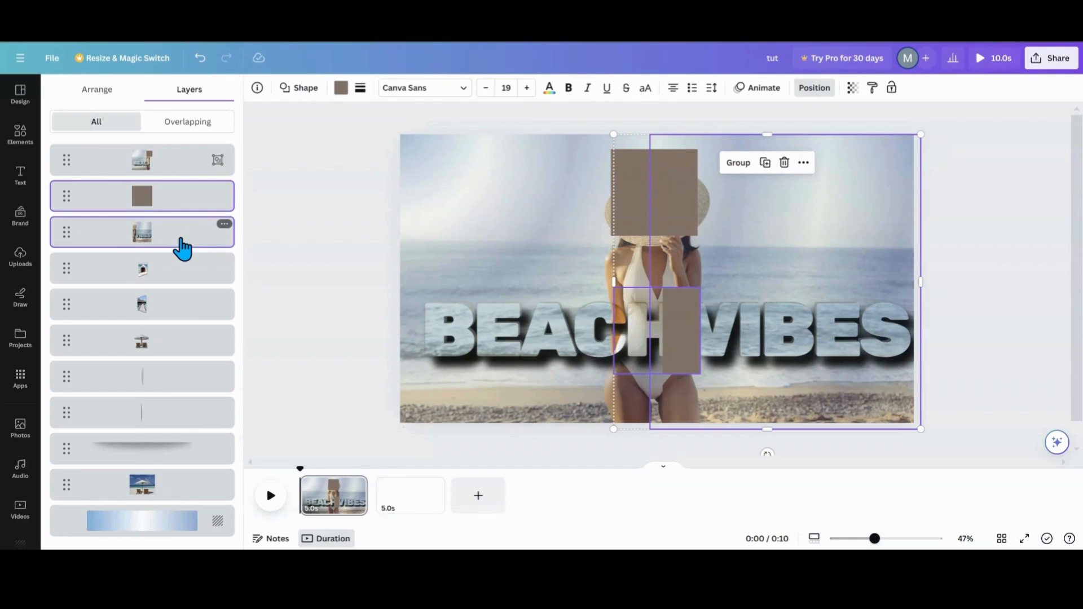
click(743, 165)
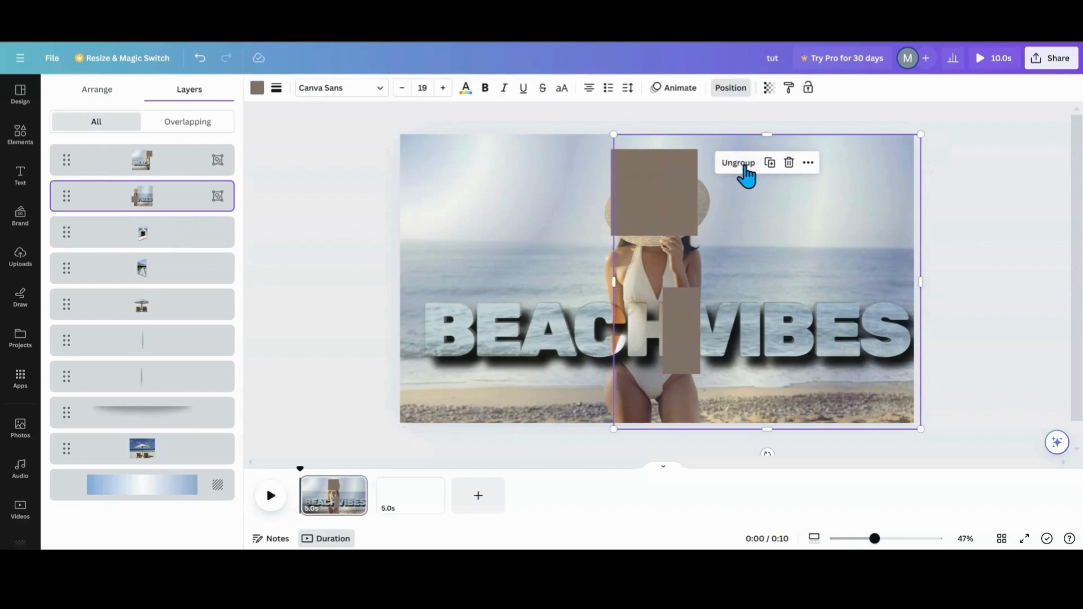
- Make the upper square over the hat transparent by removing its fill colour
click(647, 199)
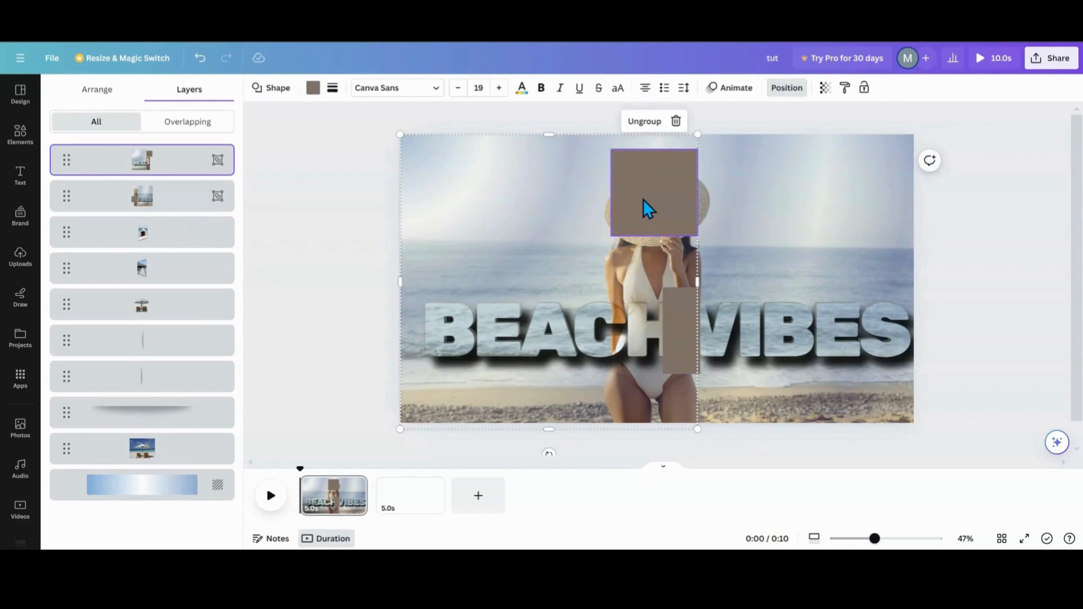
click(312, 90)
click(92, 157)
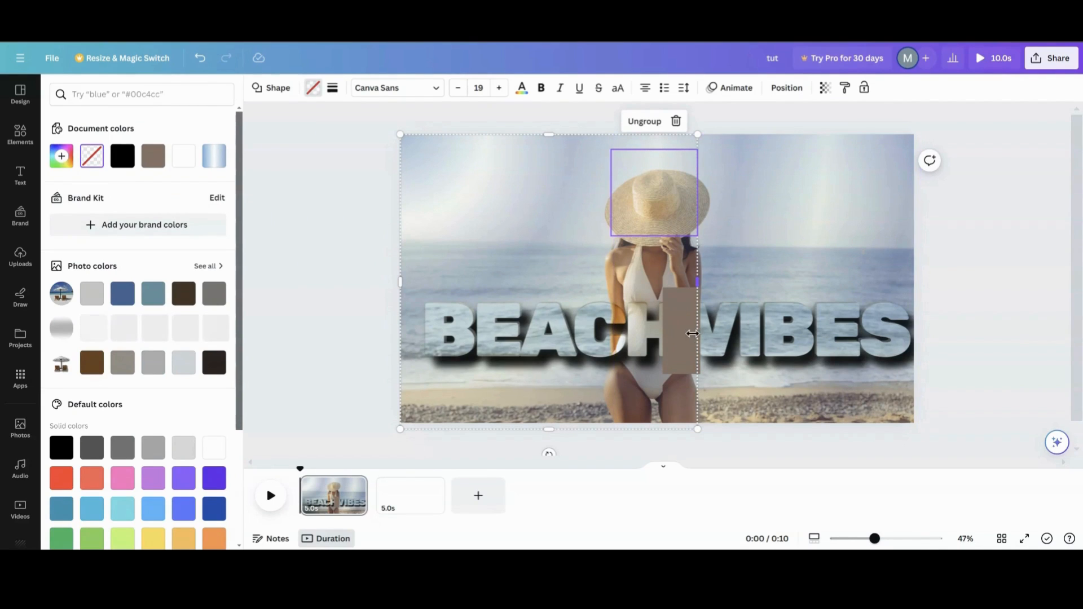
- Move the right-half group to the top of the layer order
click(789, 88)
click(141, 219)
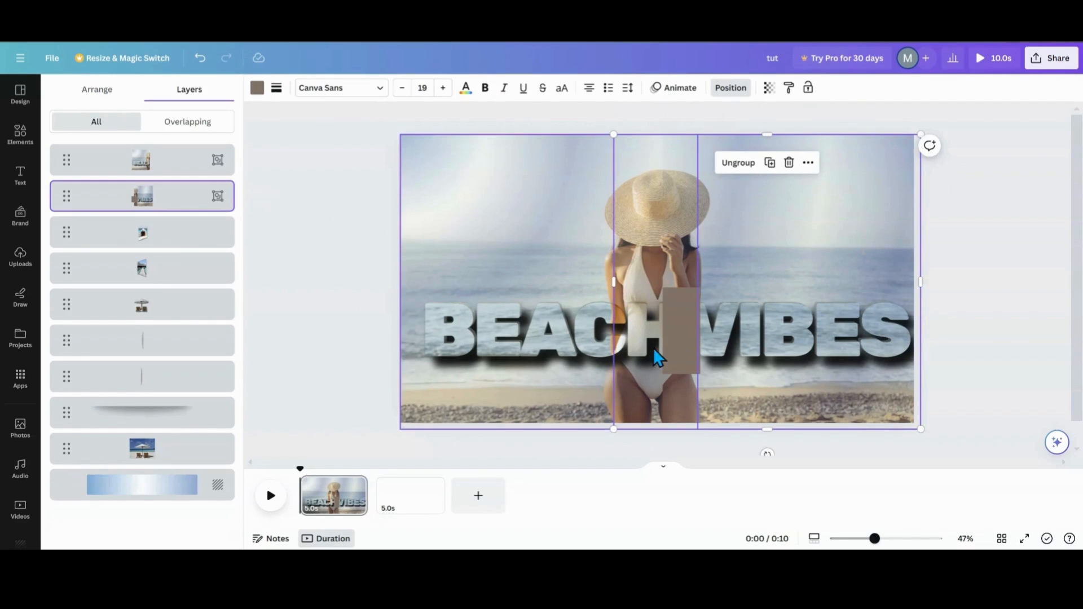
click(708, 247)
click(685, 312)
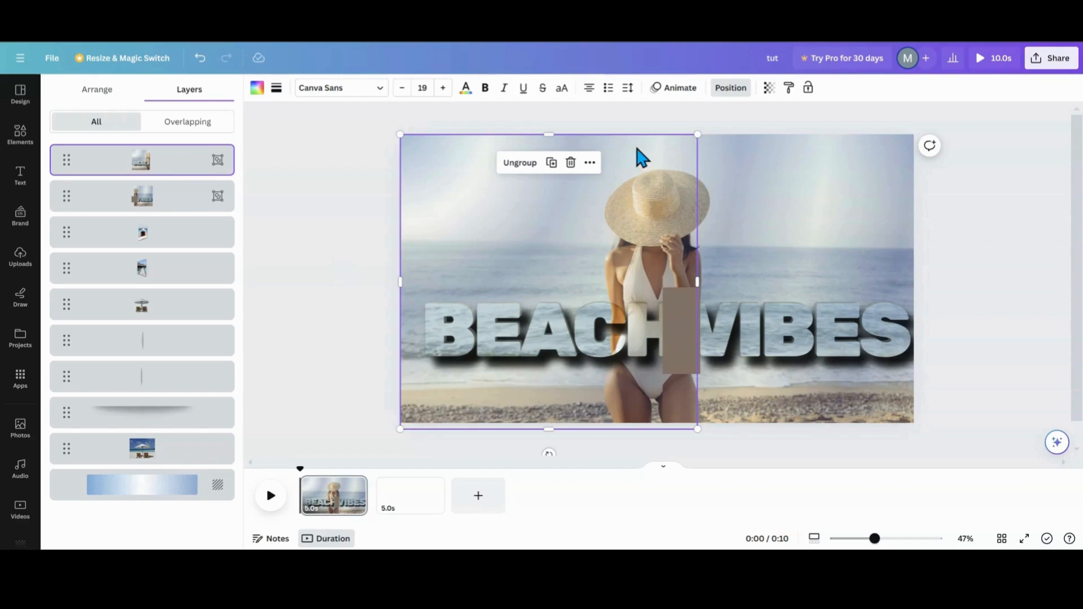
drag(172, 203, 171, 154)
- Make the lower square over the BEACH VIBES text transparent by removing its fill colour
click(671, 332)
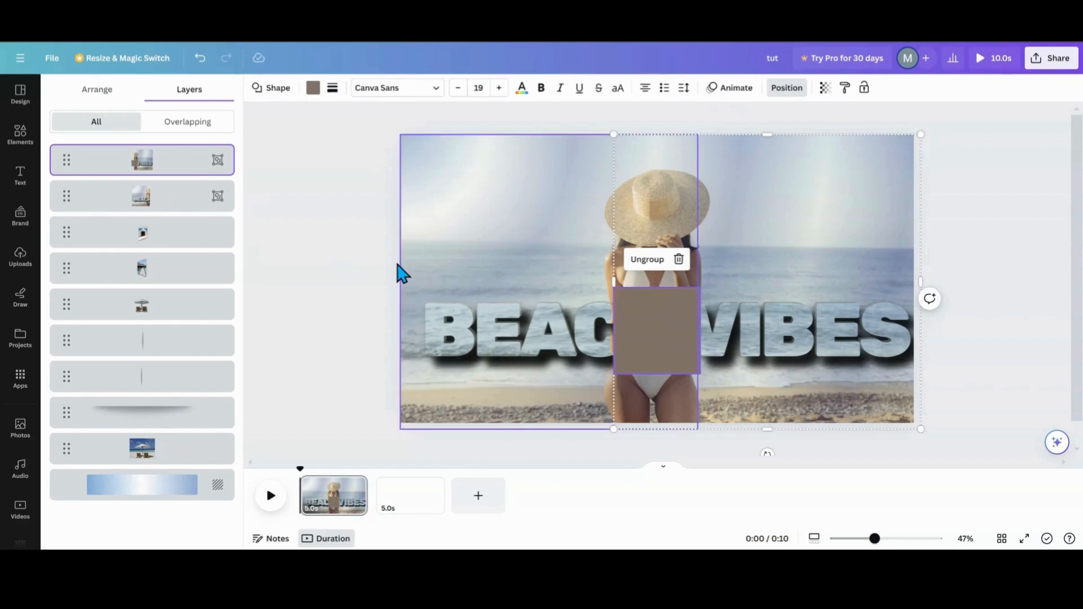
click(313, 88)
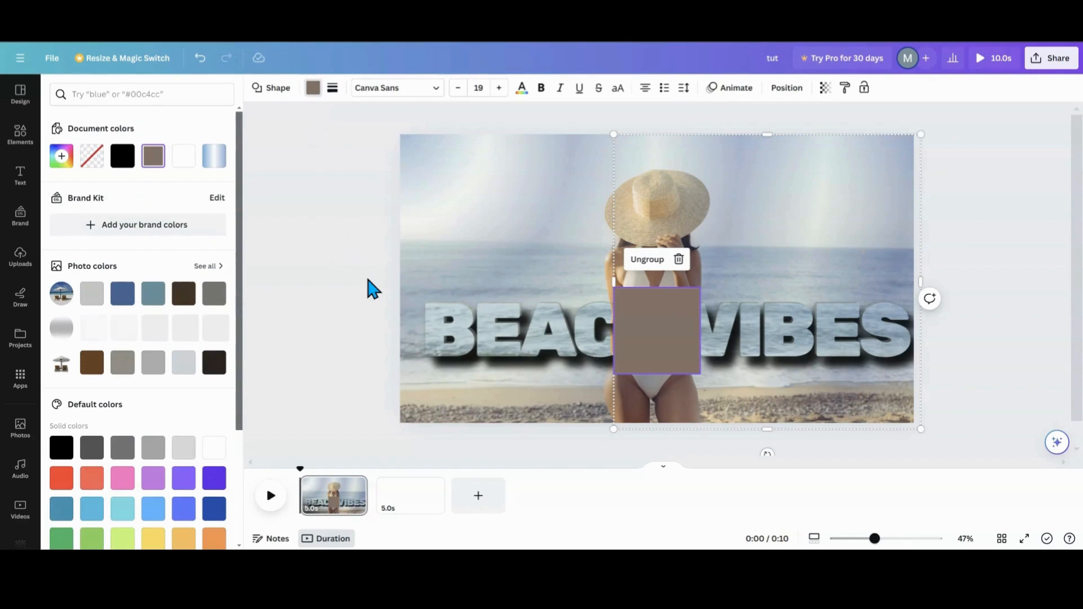
click(99, 160)
click(309, 272)
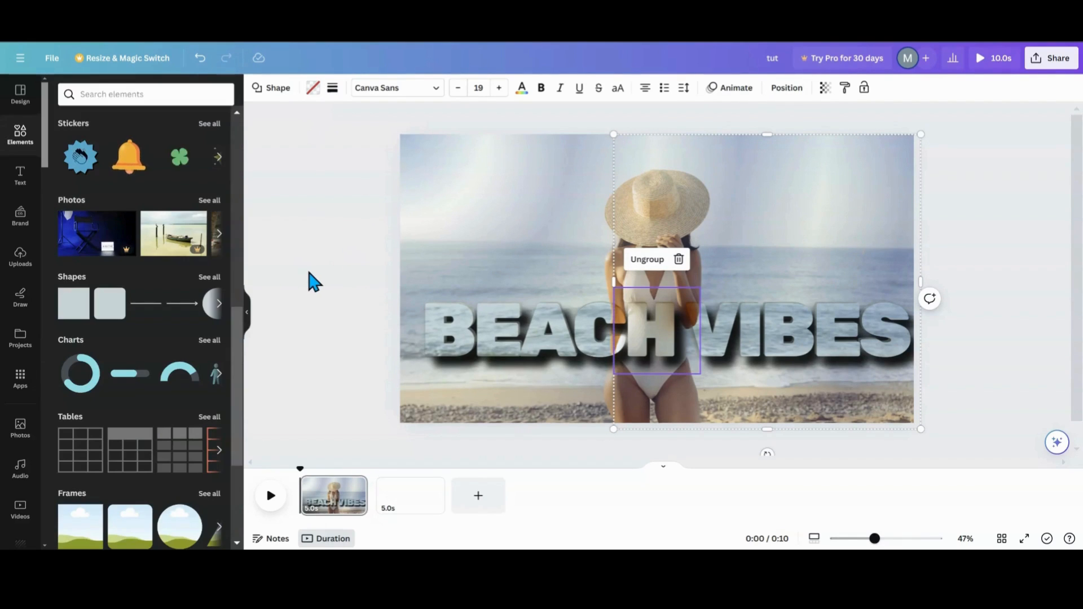
click(314, 280)
click(246, 319)
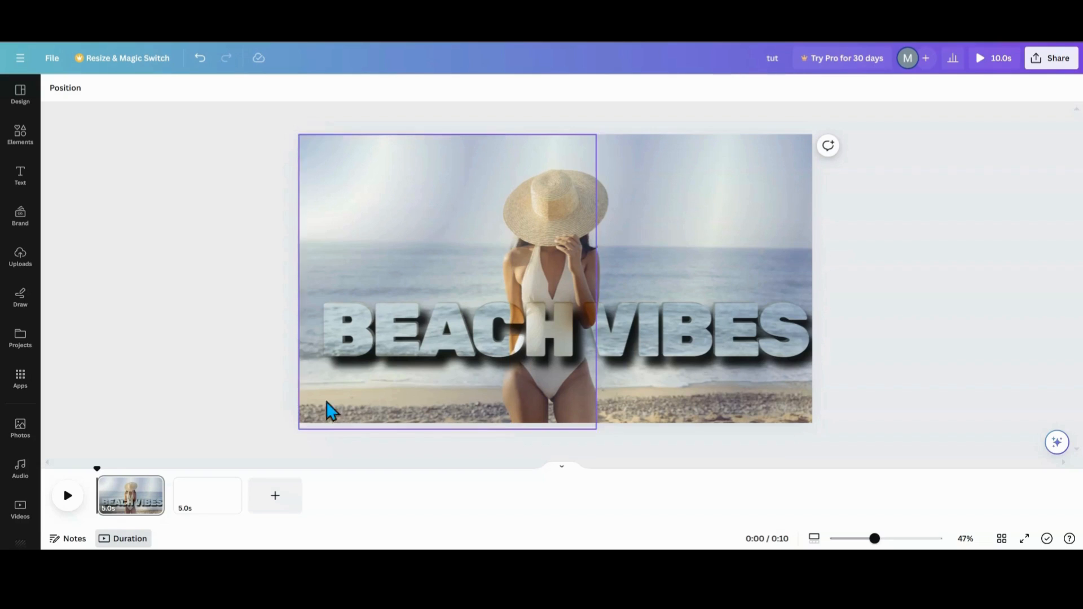
- Duplicate the first page and delete the empty third page
click(152, 486)
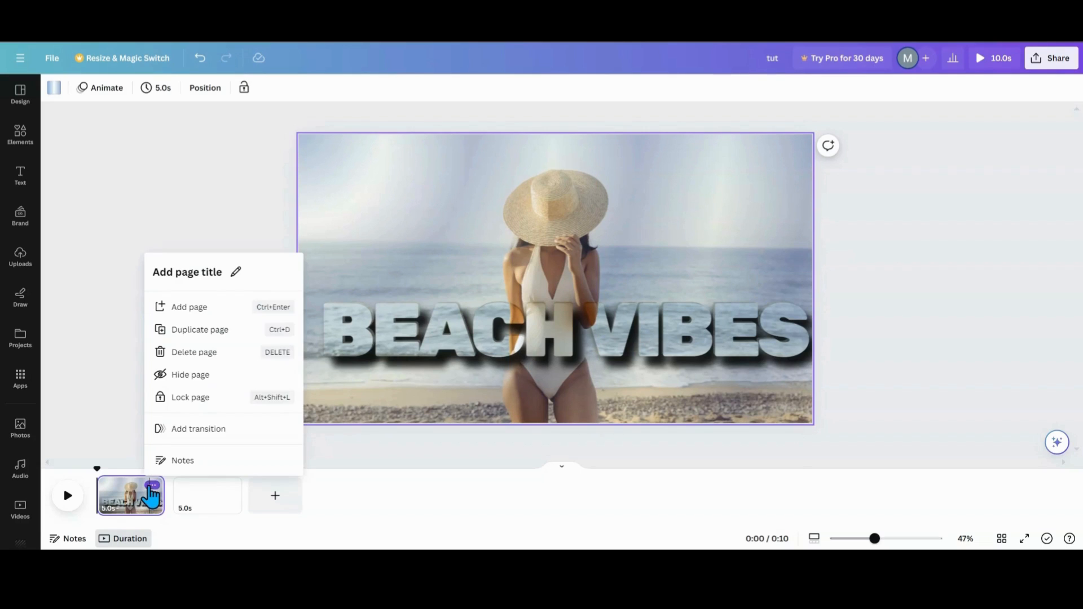
click(194, 339)
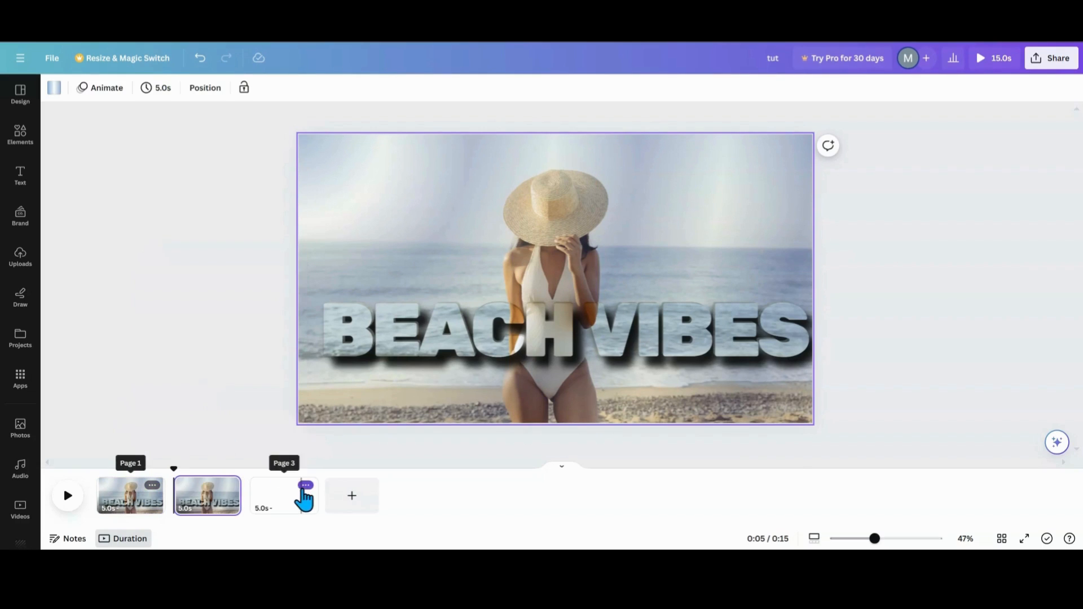
click(305, 485)
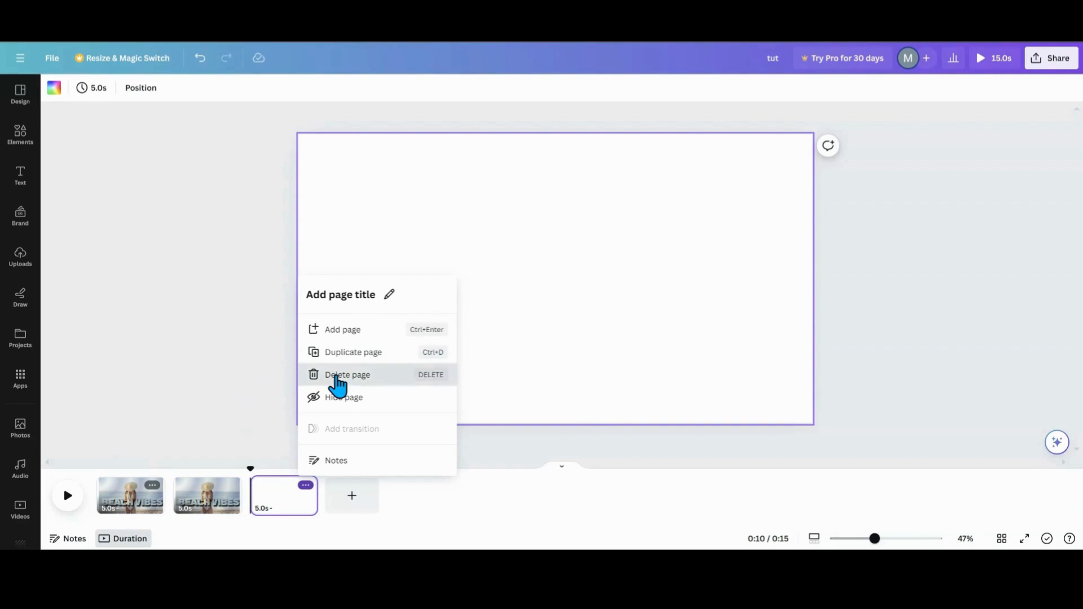
click(337, 375)
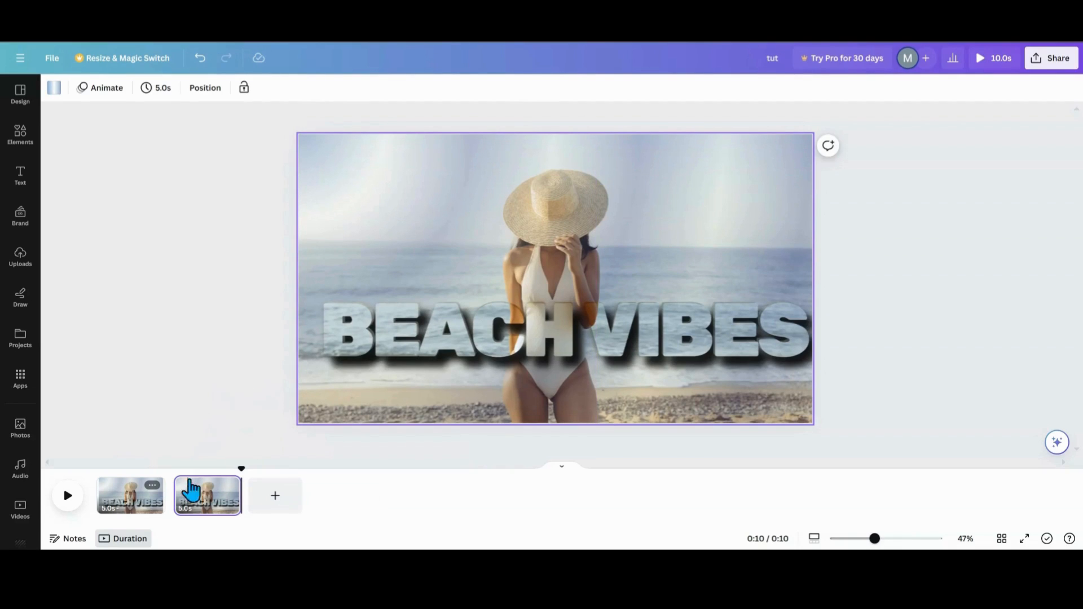
- On the second page, slide the left image half off the canvas to the left and the right half off to the right
click(429, 341)
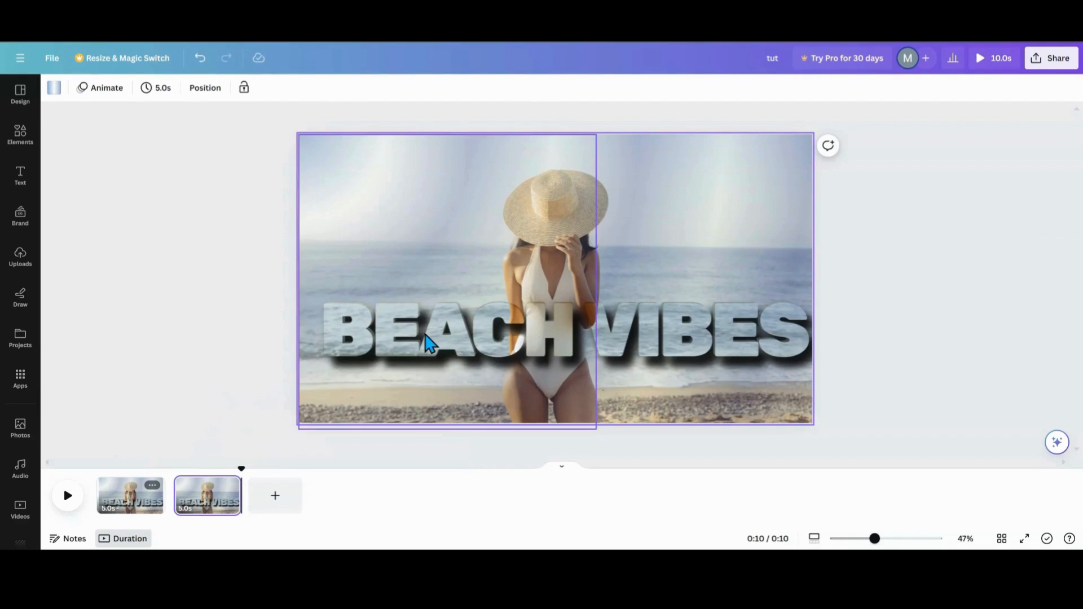
drag(429, 341, 221, 334)
click(579, 343)
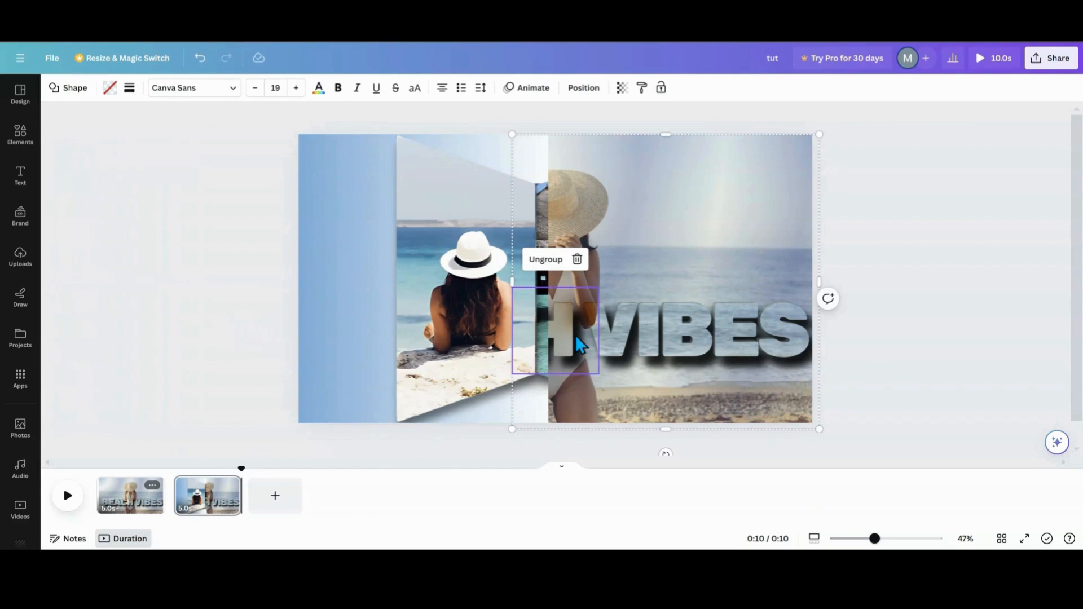
drag(678, 326, 955, 319)
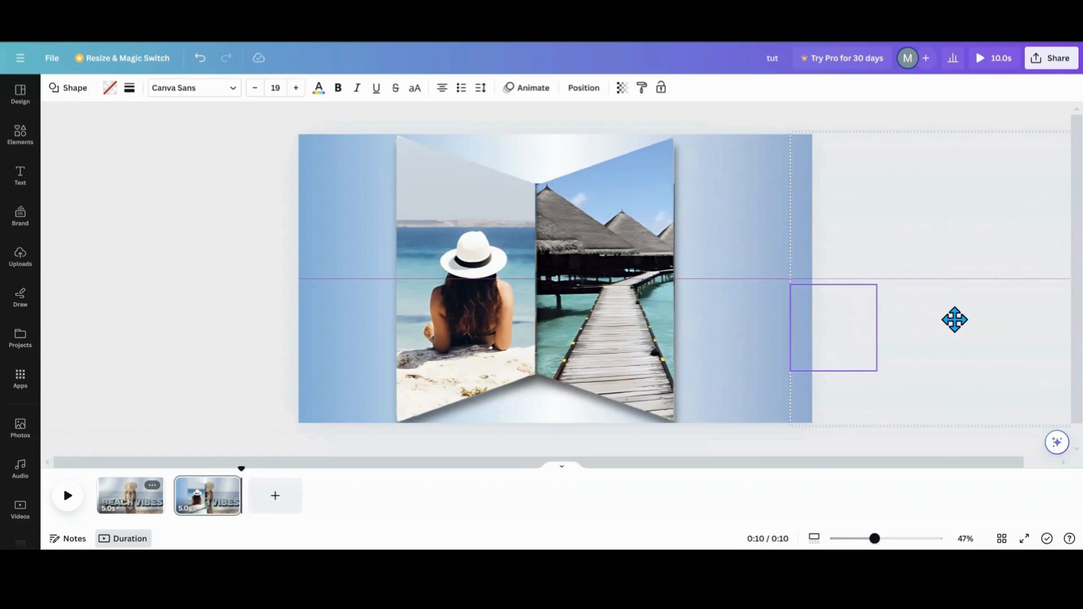
- Move the left and right trapezoid photo frames outward toward the page edges
drag(484, 318, 392, 315)
drag(639, 312, 764, 300)
click(223, 373)
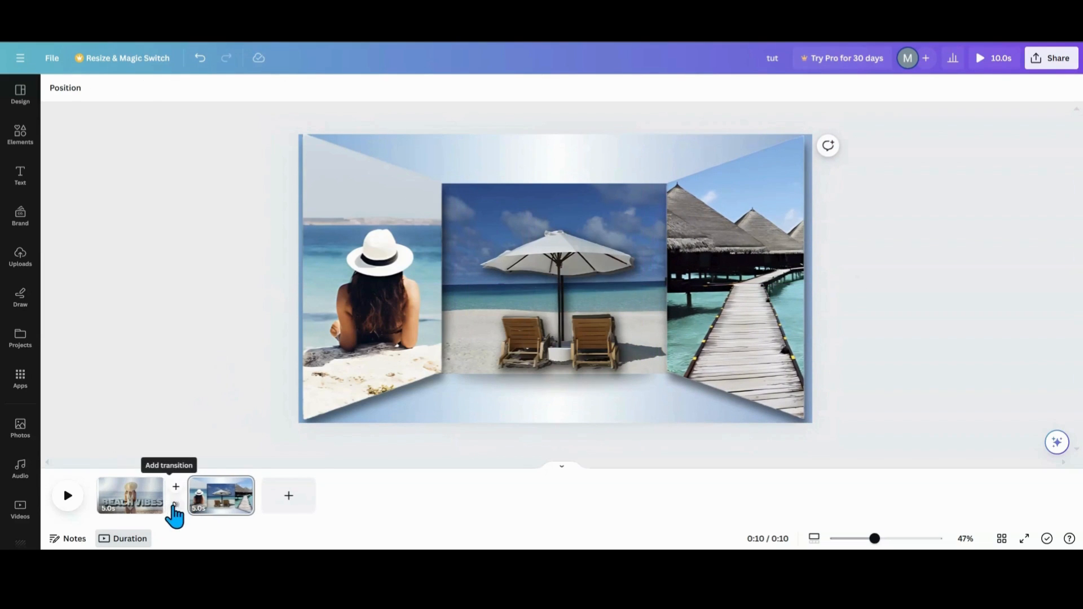
- Add a Match & Move transition between the pages with a 2.5 second duration
click(174, 507)
click(68, 306)
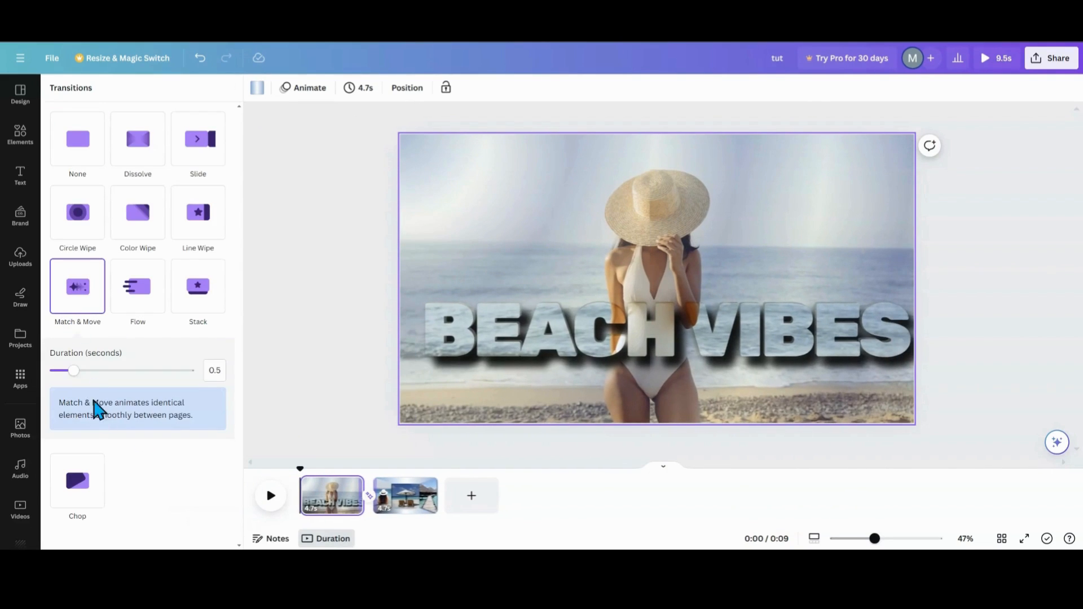
drag(74, 370, 213, 394)
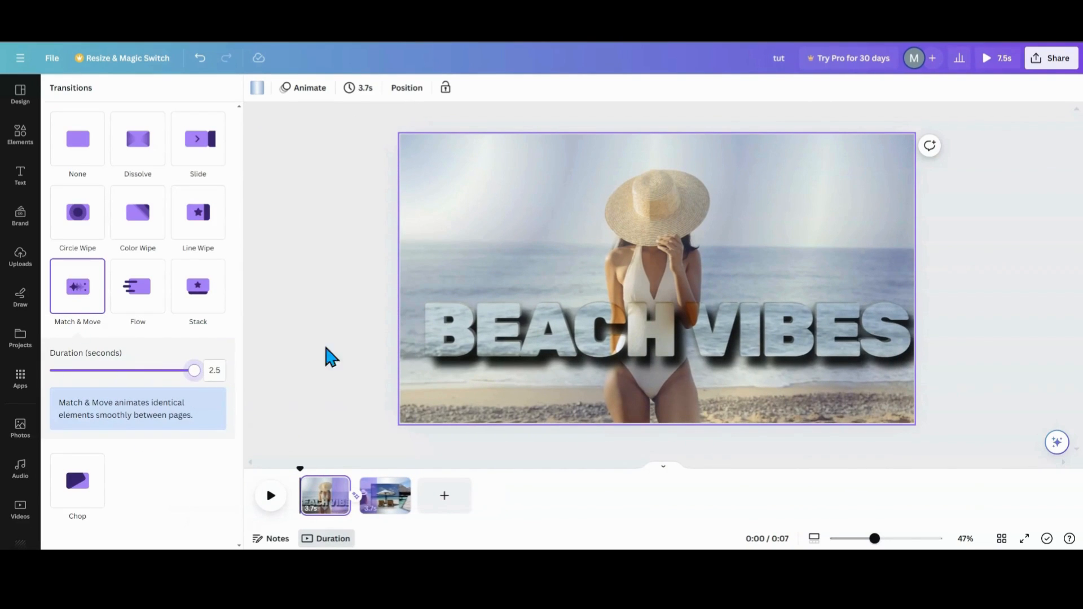
- Set the page timing to 2.0 seconds and apply it to all pages
click(357, 88)
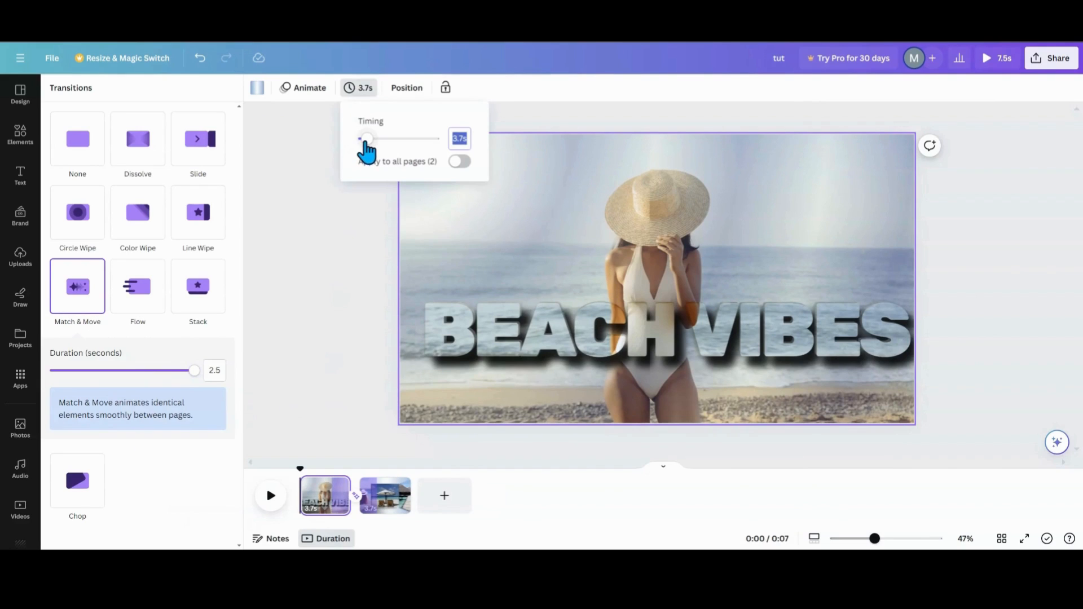
mouse_move(363, 139)
mouse_down()
mouse_move(364, 153)
mouse_move(375, 152)
mouse_move(365, 153)
mouse_up()
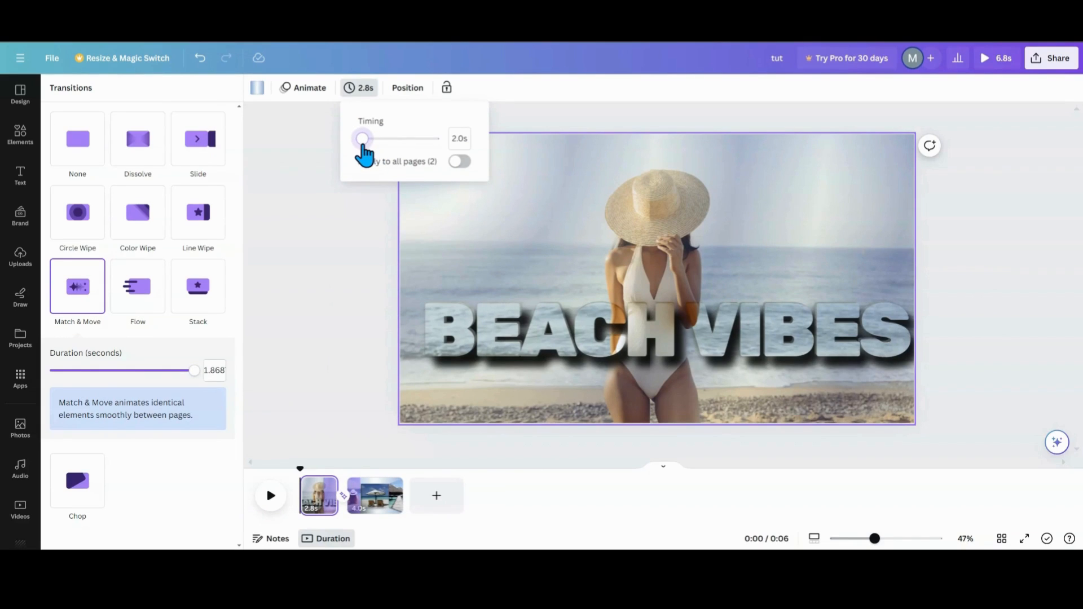
click(459, 164)
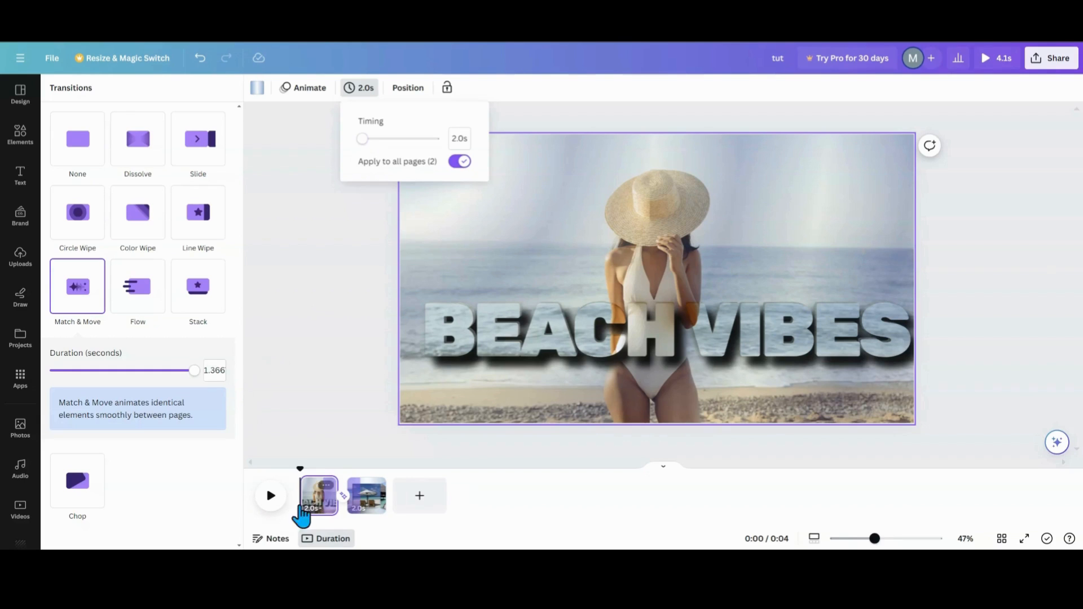
- On the second page, shrink the central beach photo and recentre it between the trapezoid frames
click(280, 512)
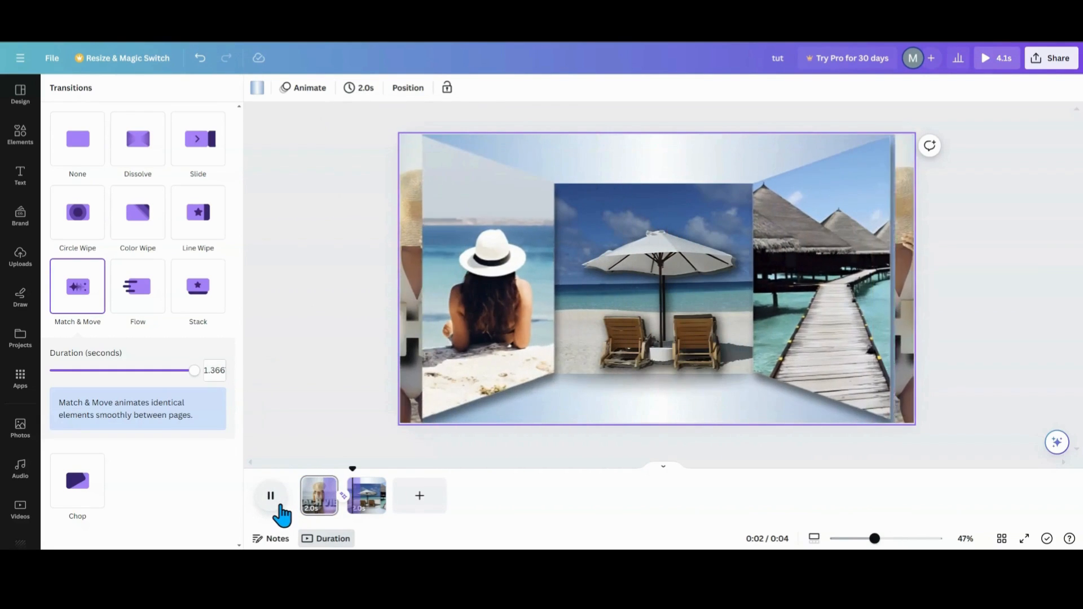
click(306, 373)
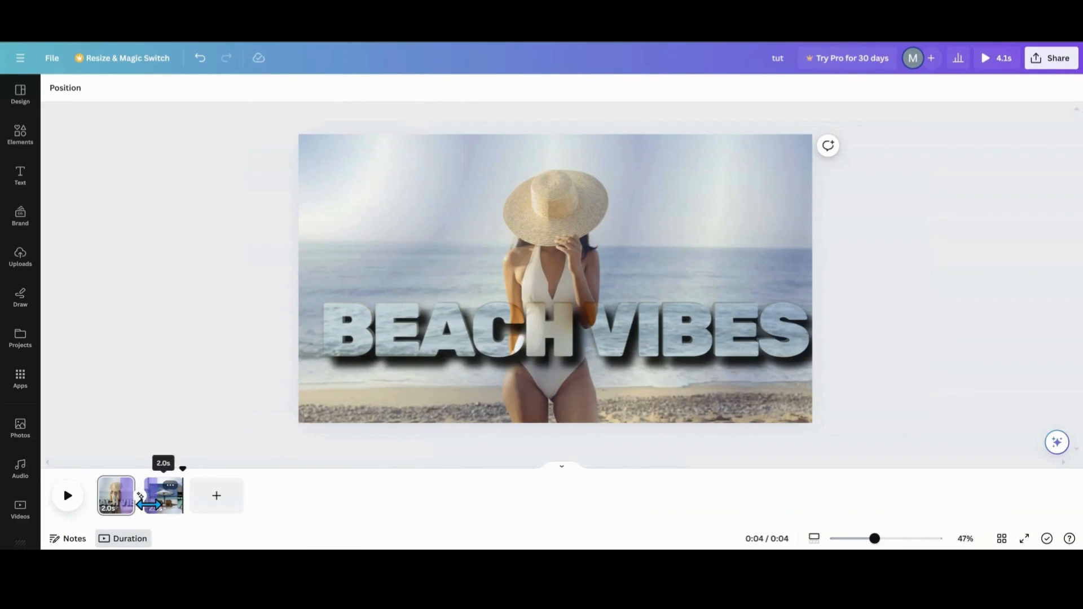
click(154, 510)
click(329, 276)
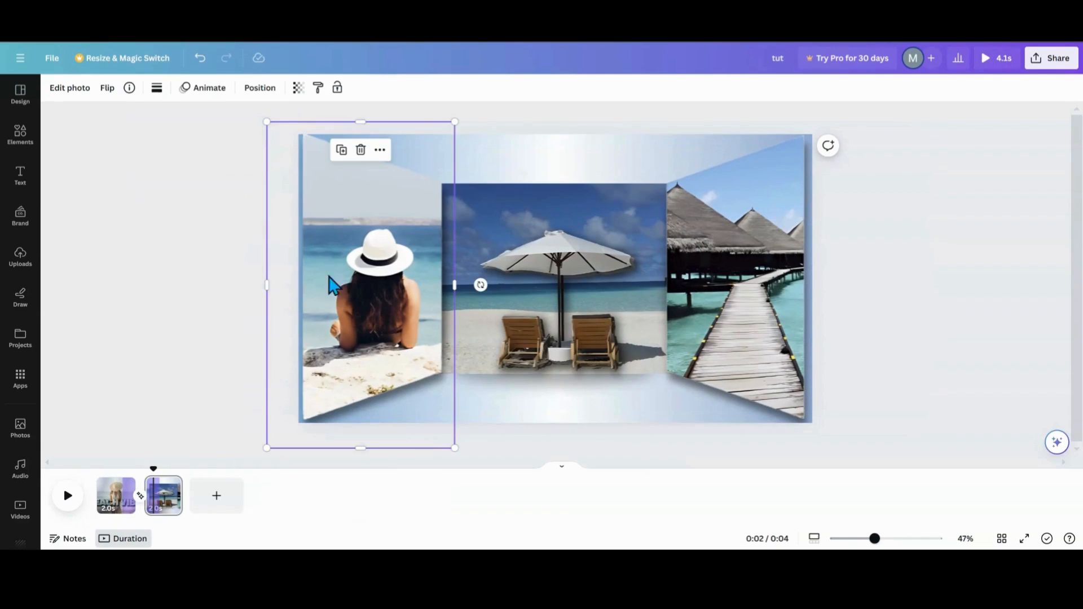
click(539, 258)
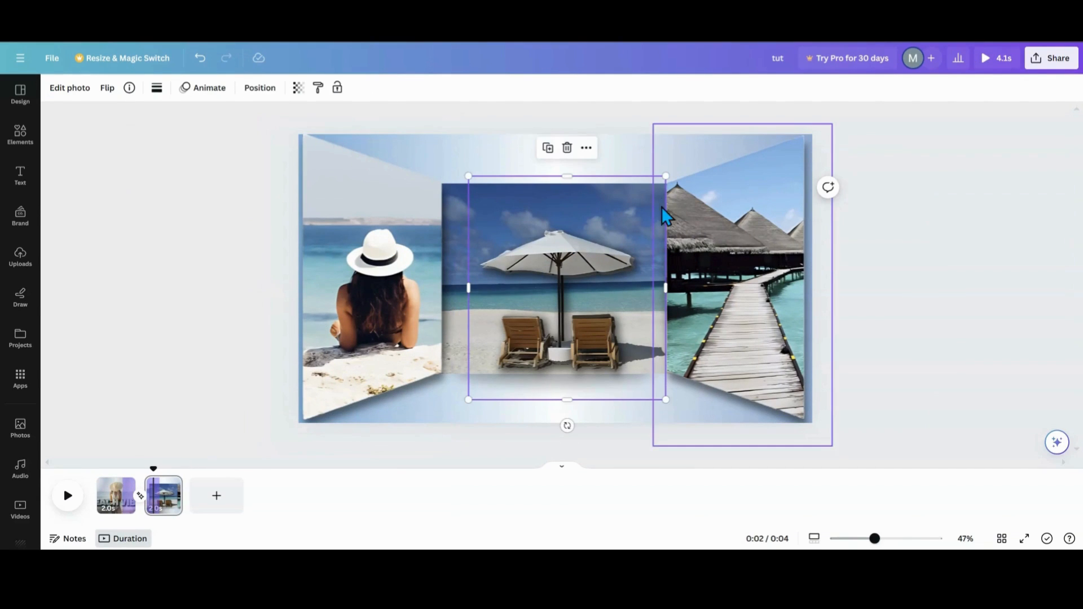
drag(665, 174, 652, 192)
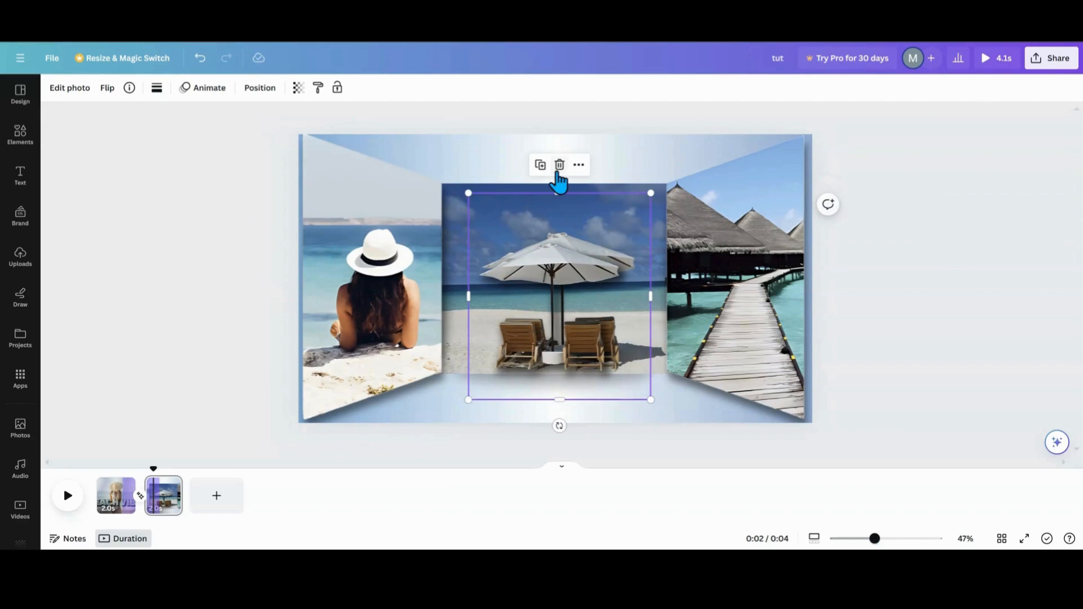
click(557, 169)
click(566, 261)
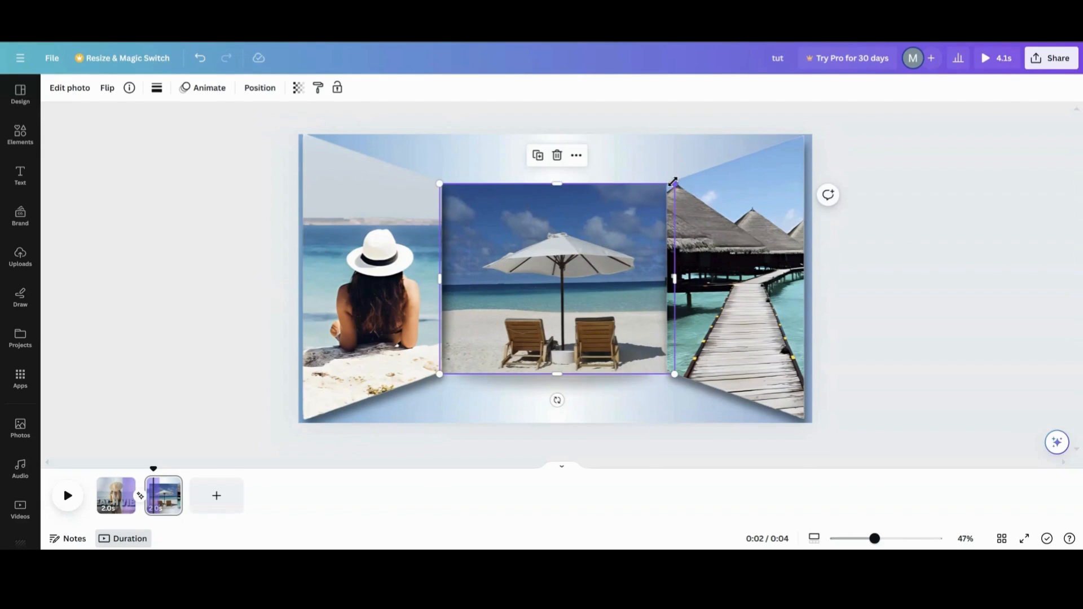
drag(673, 181, 650, 203)
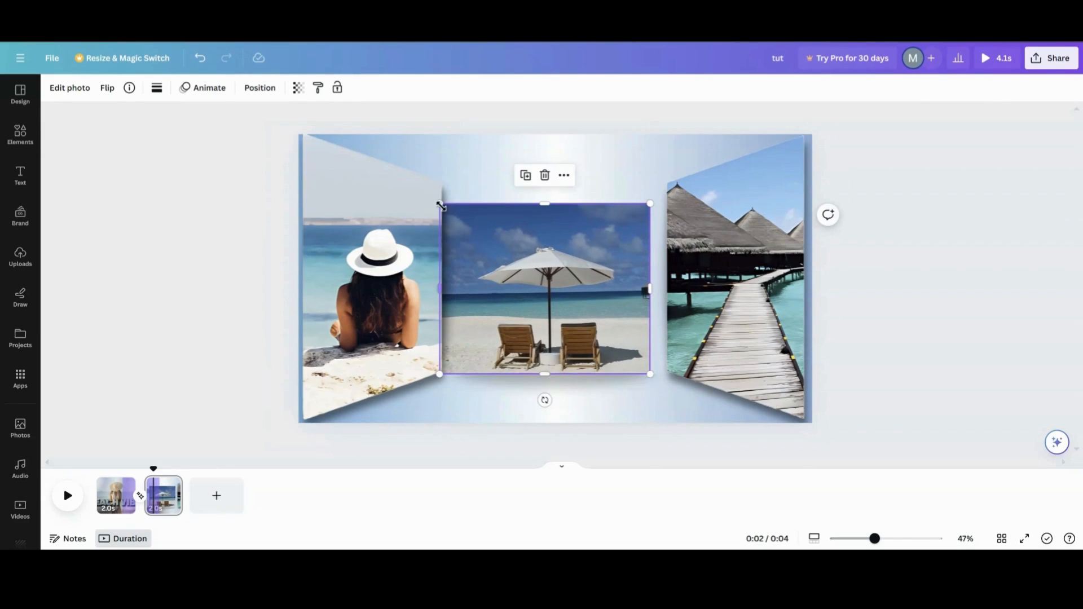
drag(441, 205, 455, 215)
drag(532, 305, 534, 281)
- Shrink the left trapezoid frame and reposition it against the central photo's left edge
click(289, 151)
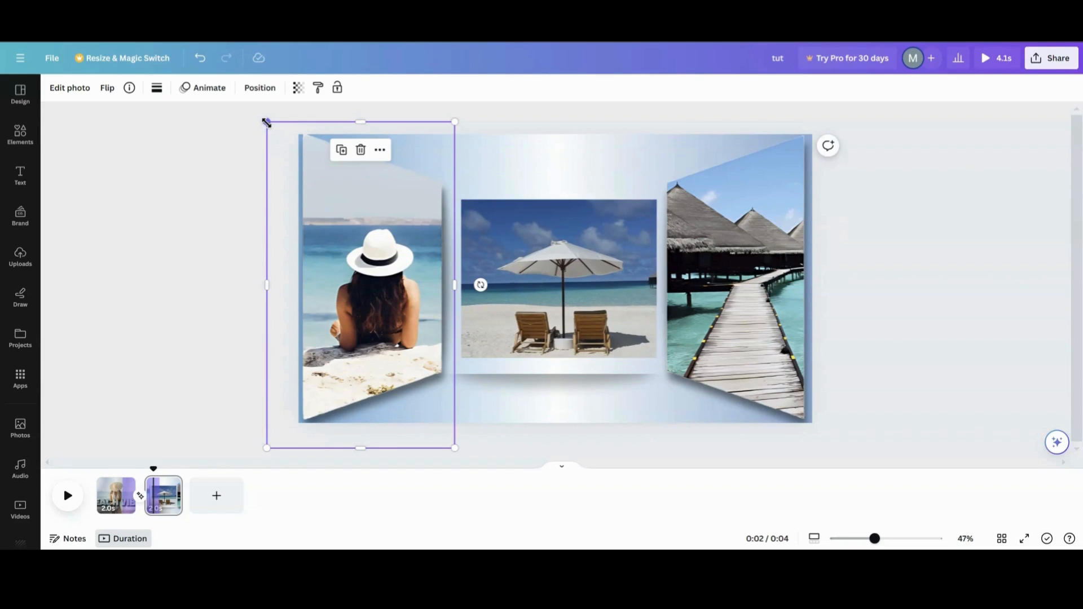
drag(266, 123, 283, 150)
drag(282, 447, 295, 428)
drag(353, 370, 311, 370)
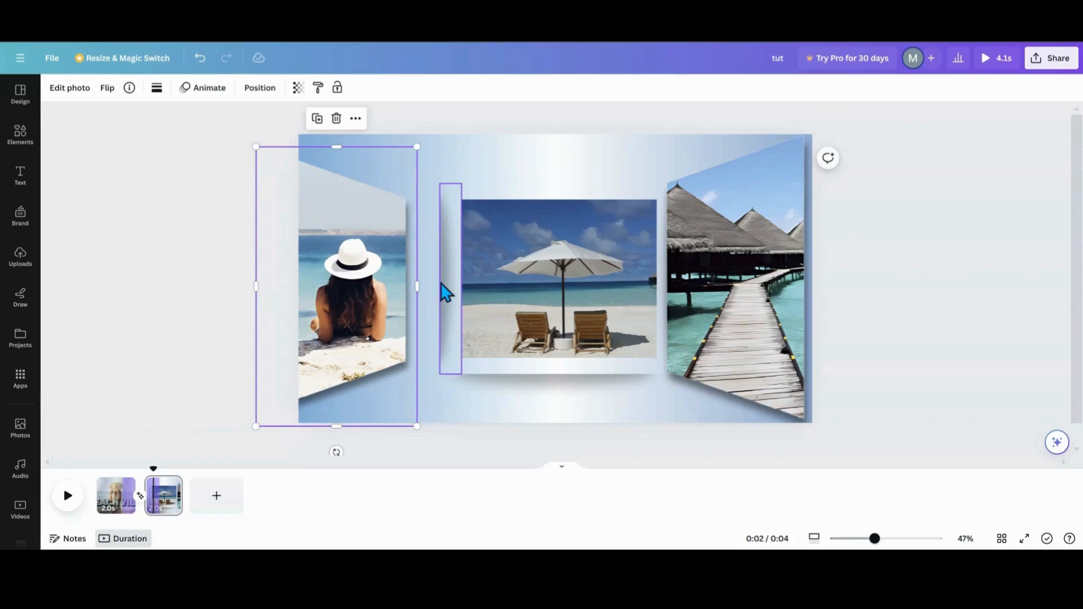
click(446, 291)
click(448, 154)
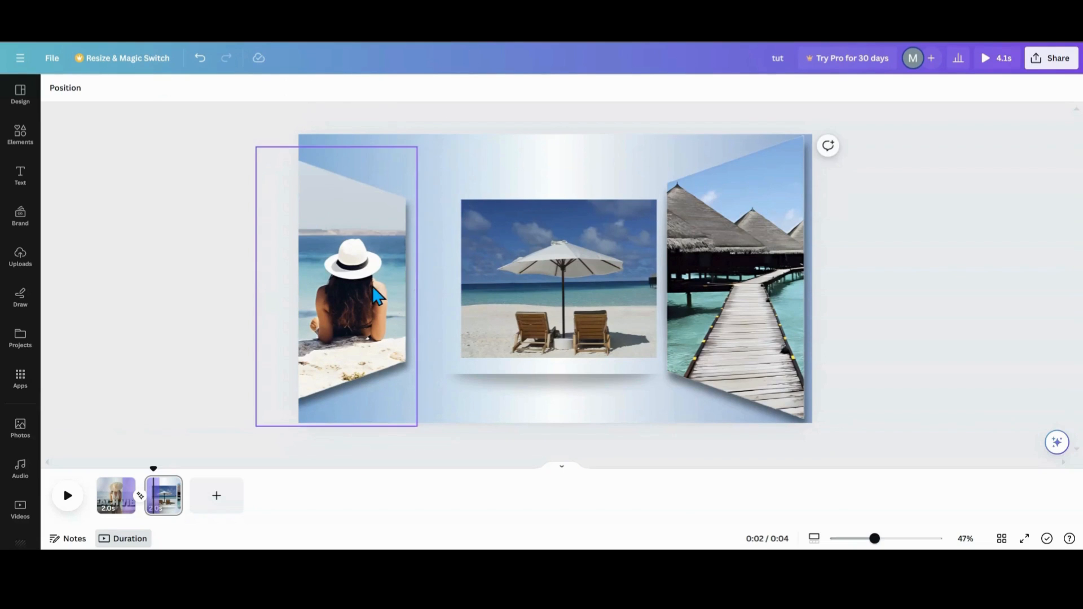
drag(371, 285, 426, 289)
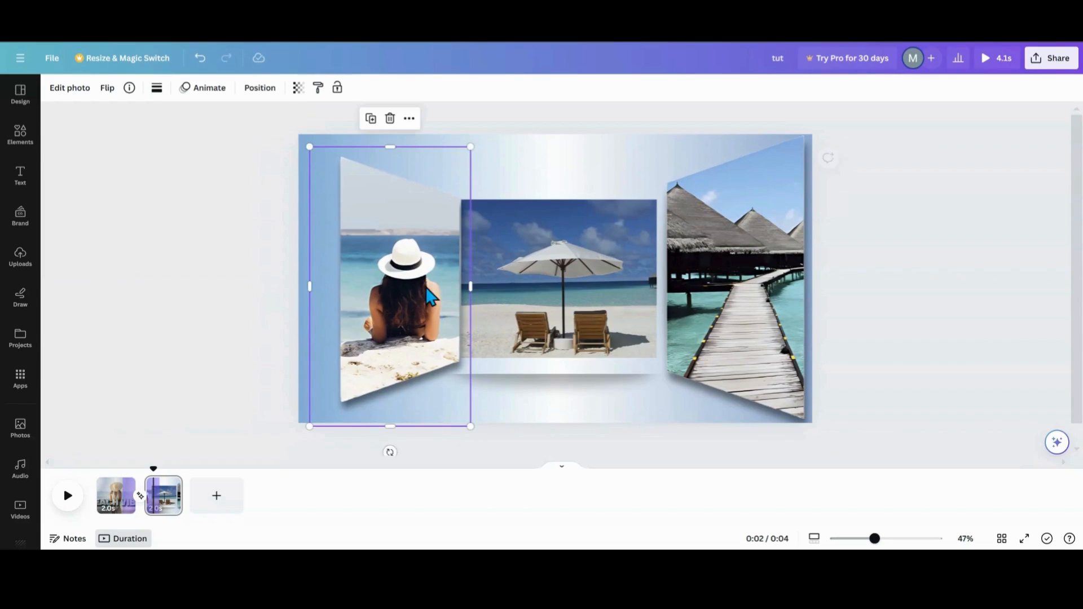
- Undo the recent resizing and repositioning of the central photo and trapezoid frames on the second page
click(586, 392)
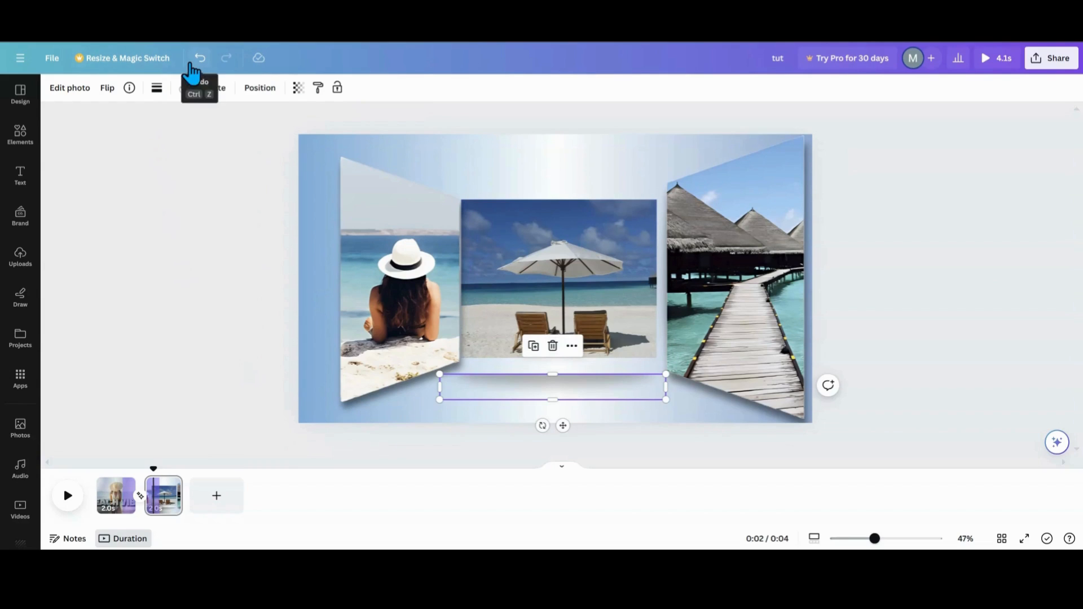
click(192, 62)
click(193, 62)
click(192, 63)
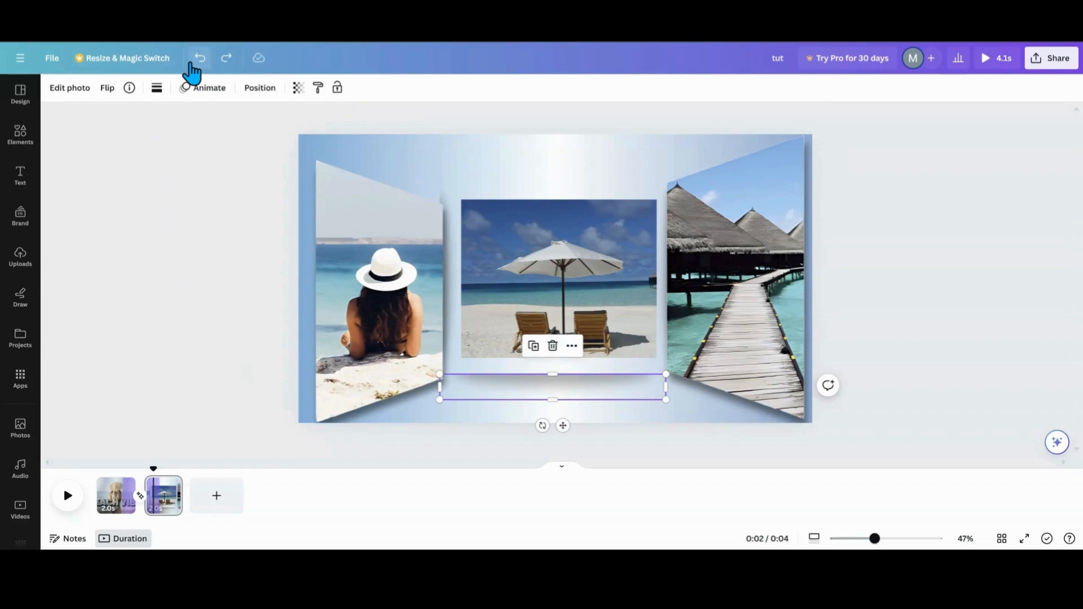
click(192, 63)
click(193, 64)
click(192, 63)
click(193, 63)
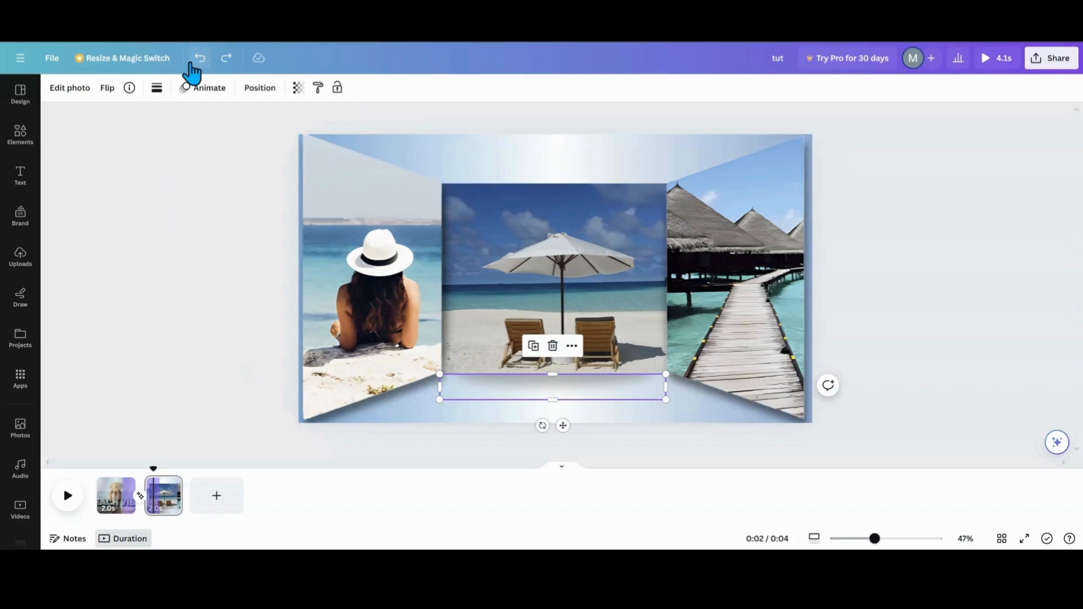
- Select the trapezoid frames, central photo and off-page halves together, scale them down and shift them right
drag(250, 144, 759, 314)
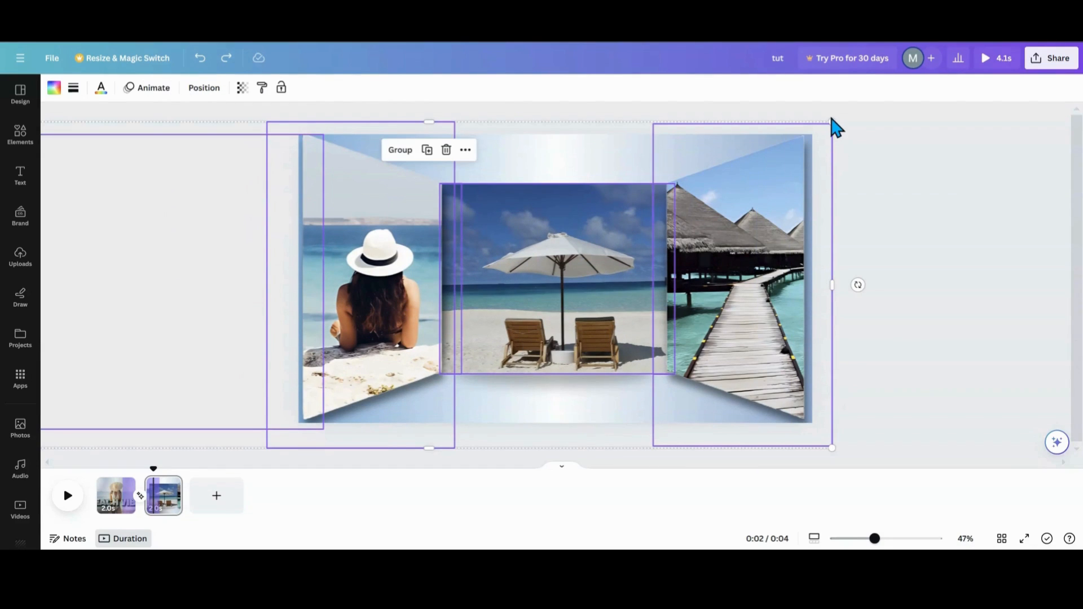
drag(834, 121, 733, 193)
drag(490, 290, 548, 269)
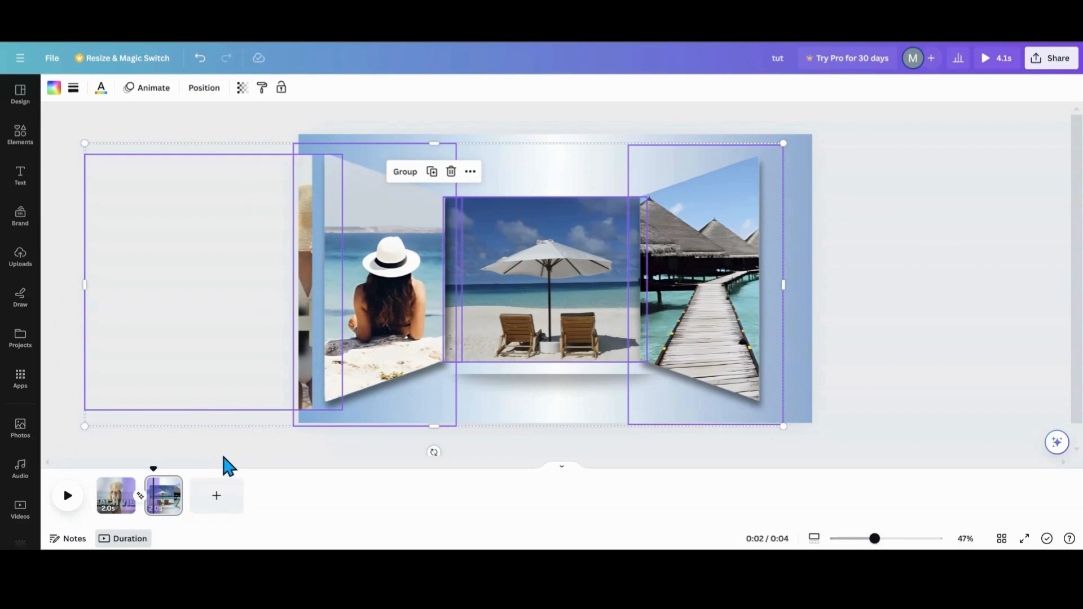
- Delete the leftover elements sitting off the page's left edge
click(609, 173)
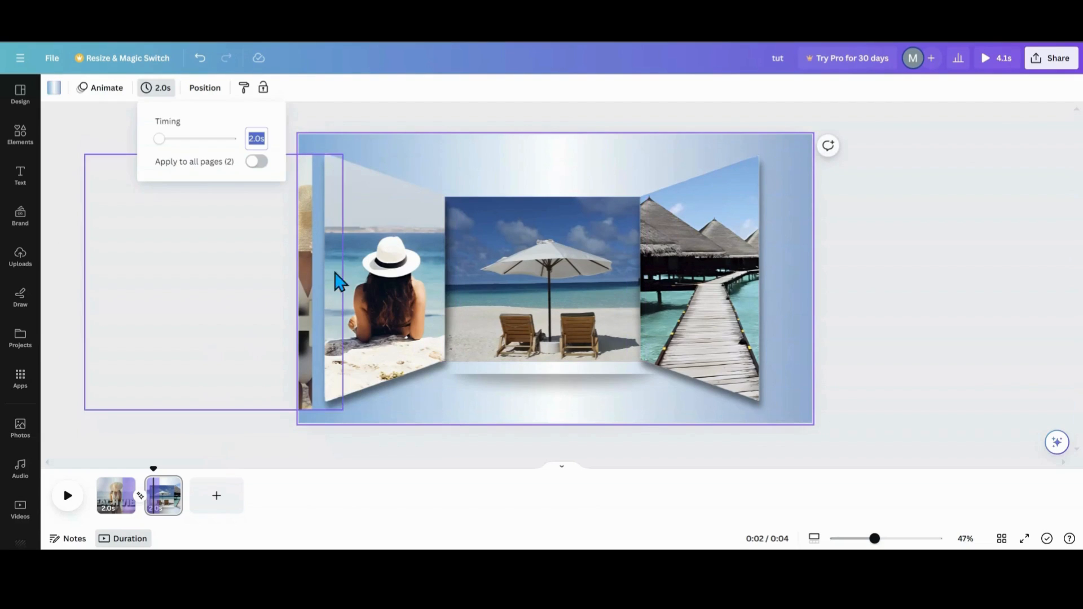
click(305, 305)
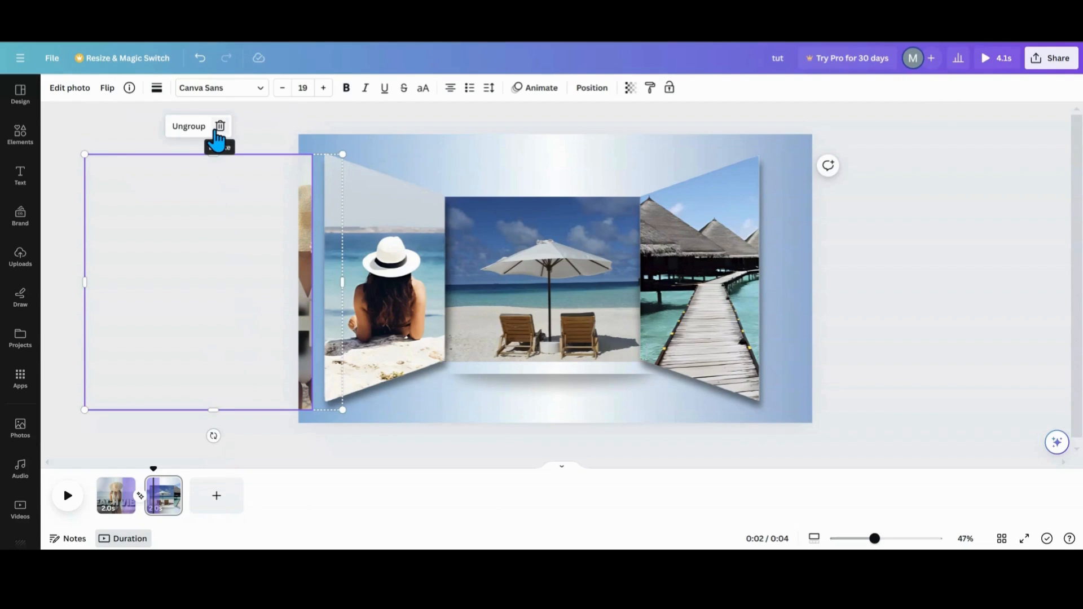
click(218, 128)
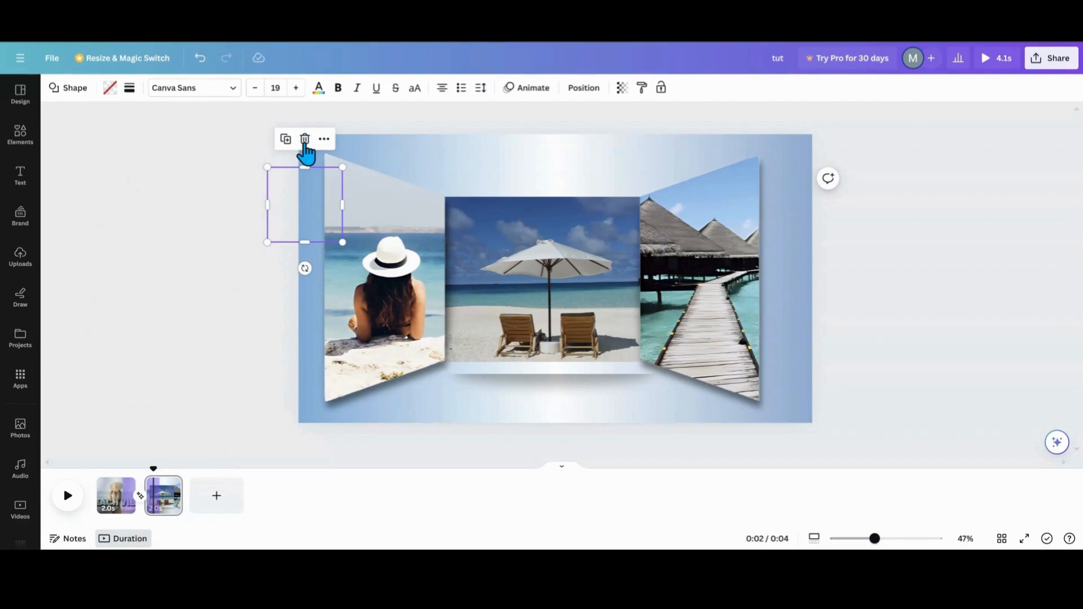
click(304, 139)
- Delete the leftover group sitting off the page's right edge
drag(770, 120, 829, 124)
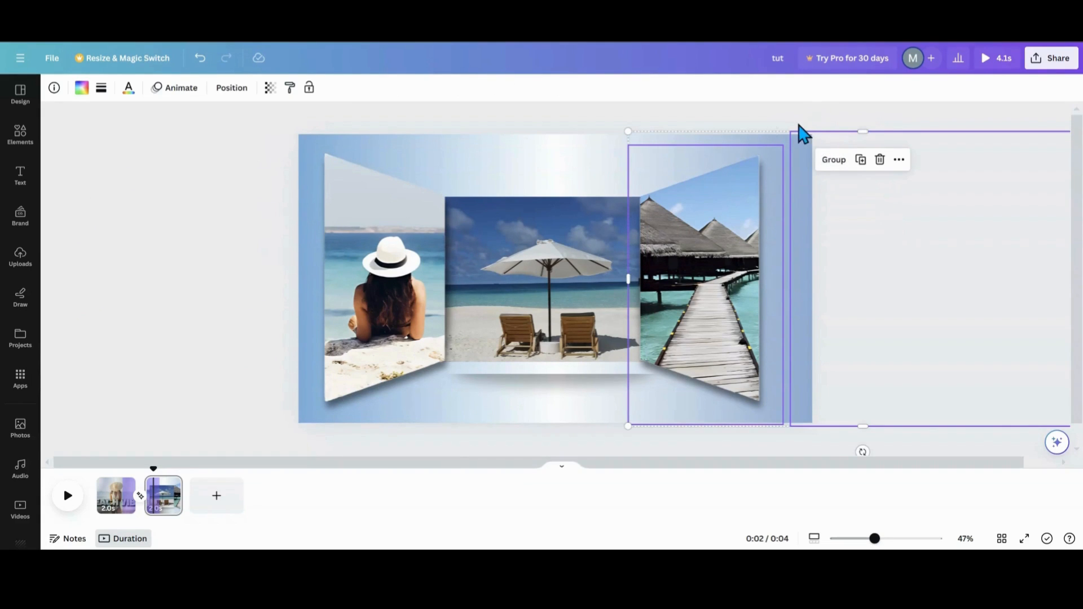
click(530, 179)
click(820, 111)
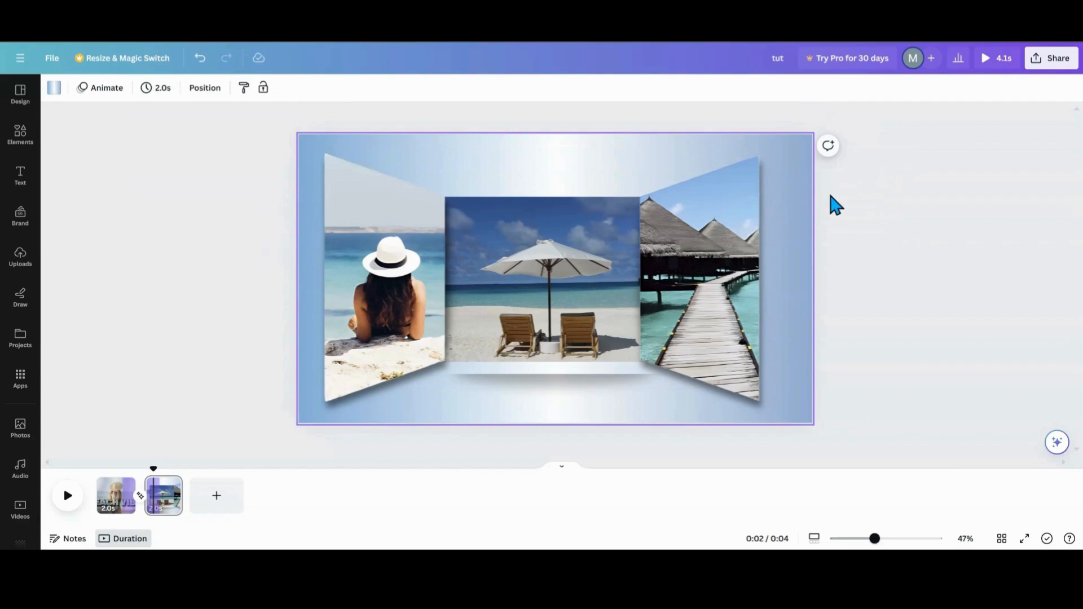
drag(781, 120, 817, 188)
click(229, 90)
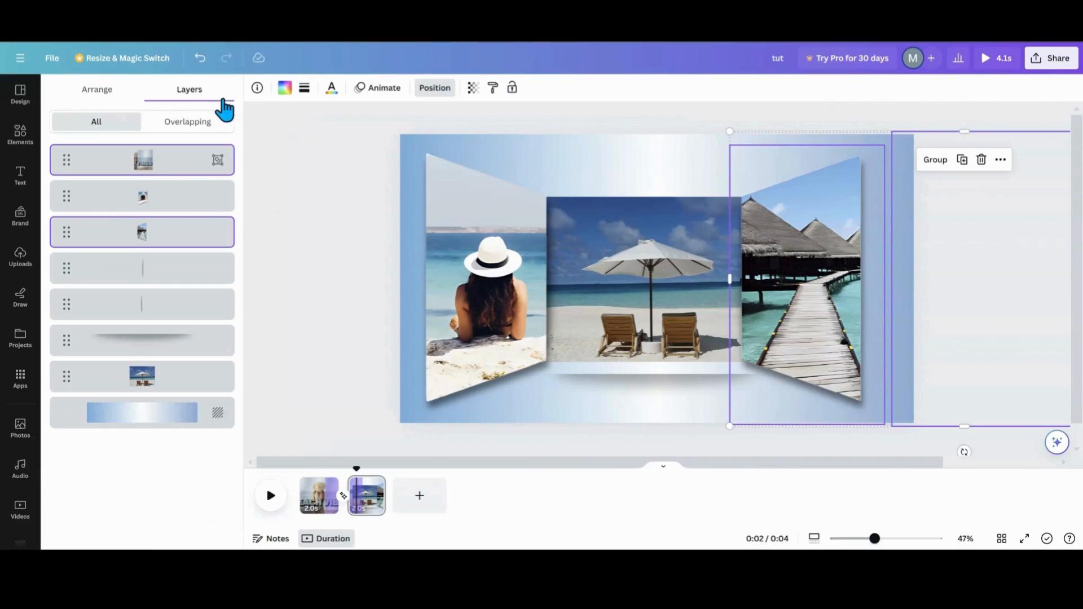
click(163, 168)
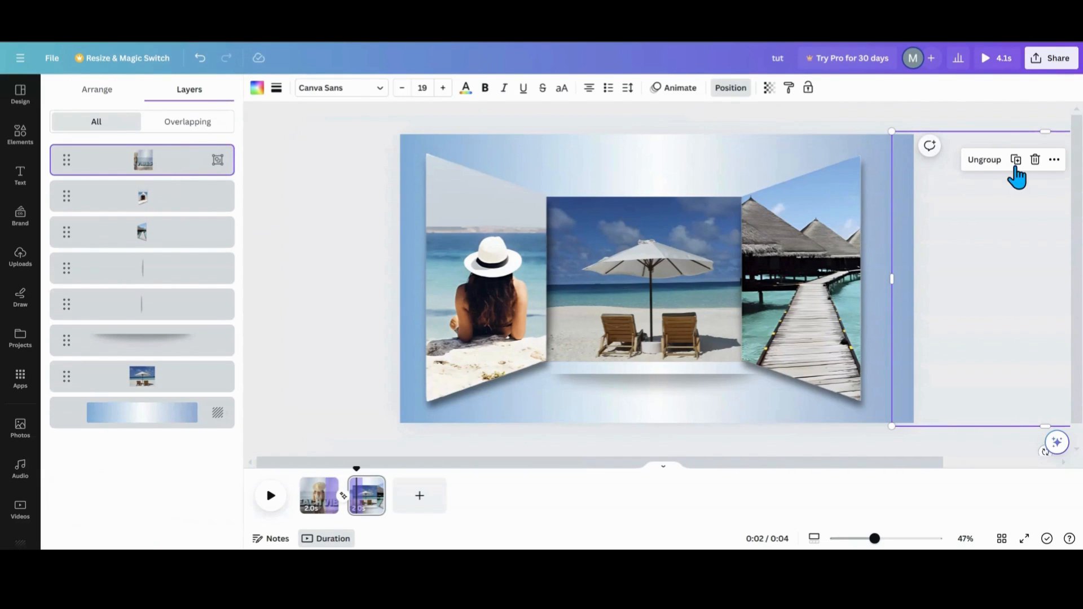
click(1034, 163)
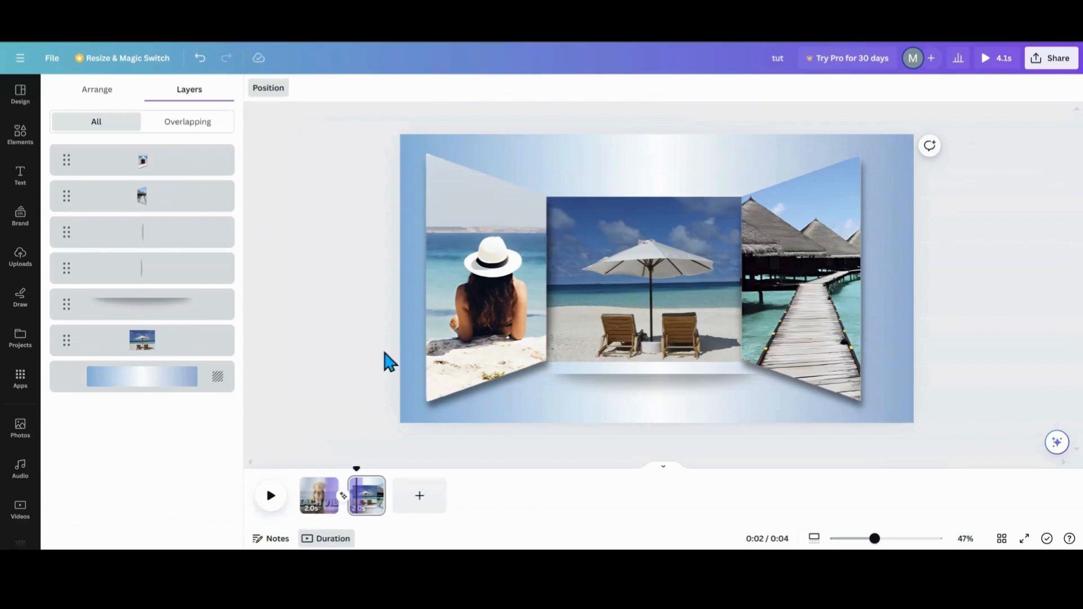
- On the first page, select and copy both split BEACH VIBES image halves
click(312, 504)
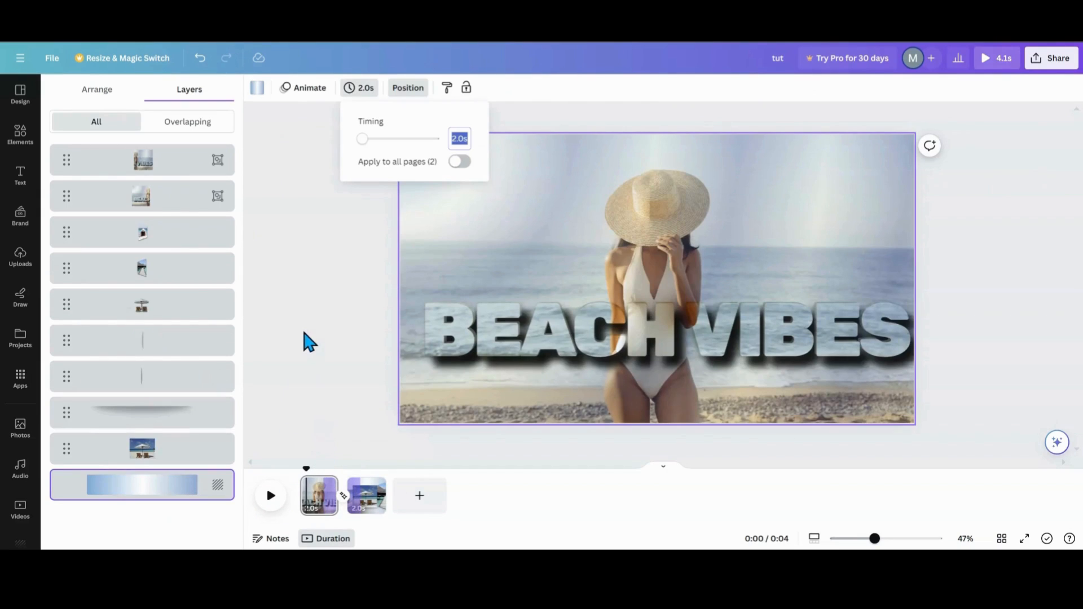
click(169, 172)
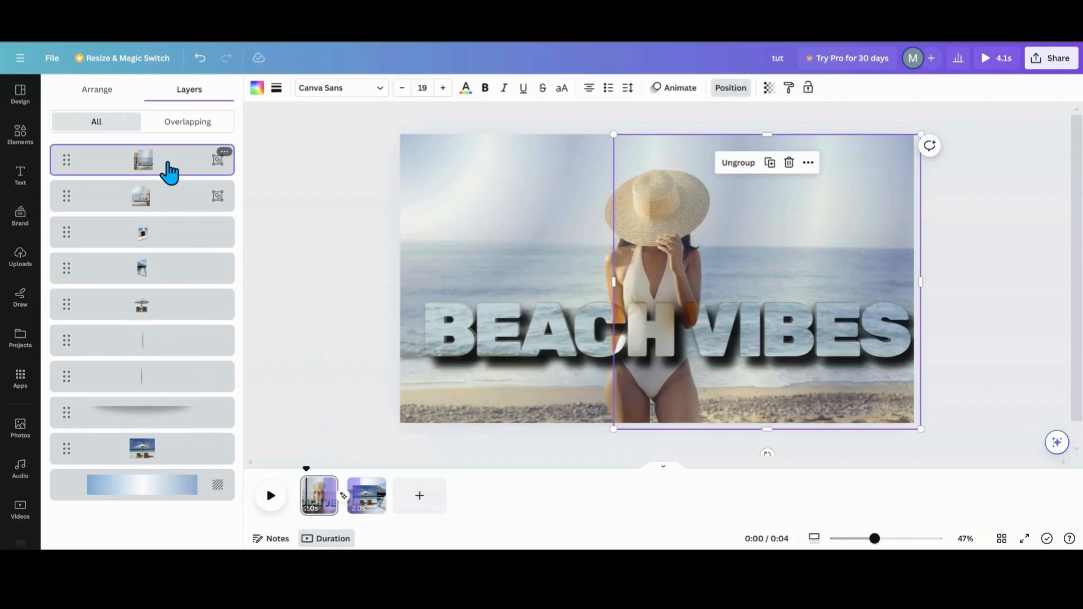
shift+click(162, 195)
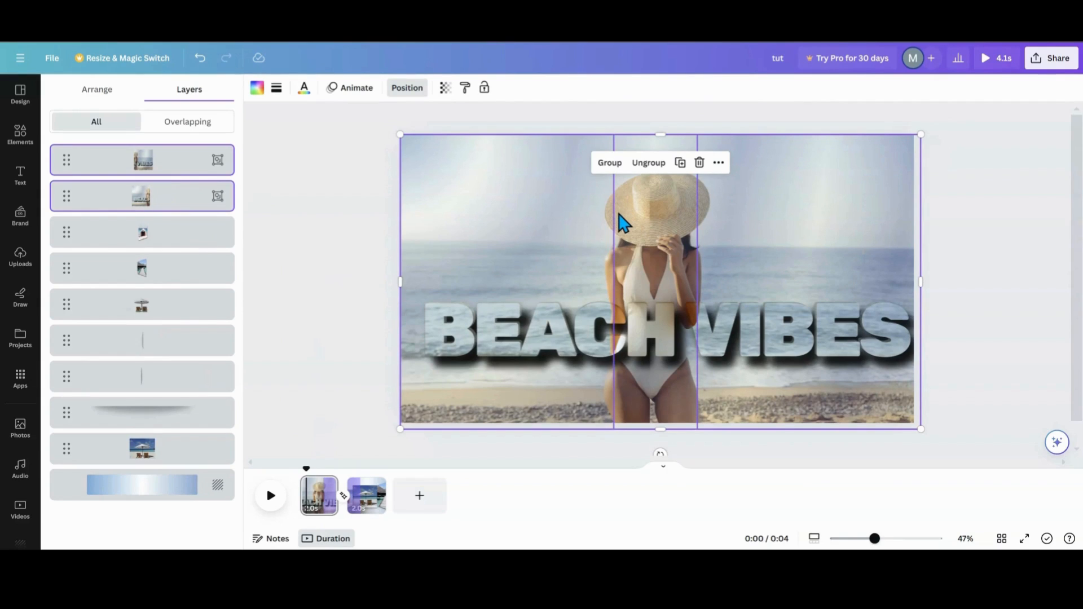
- On the second page, delete the central photo's shadow and paste the BEACH VIBES halves over the frames
click(364, 499)
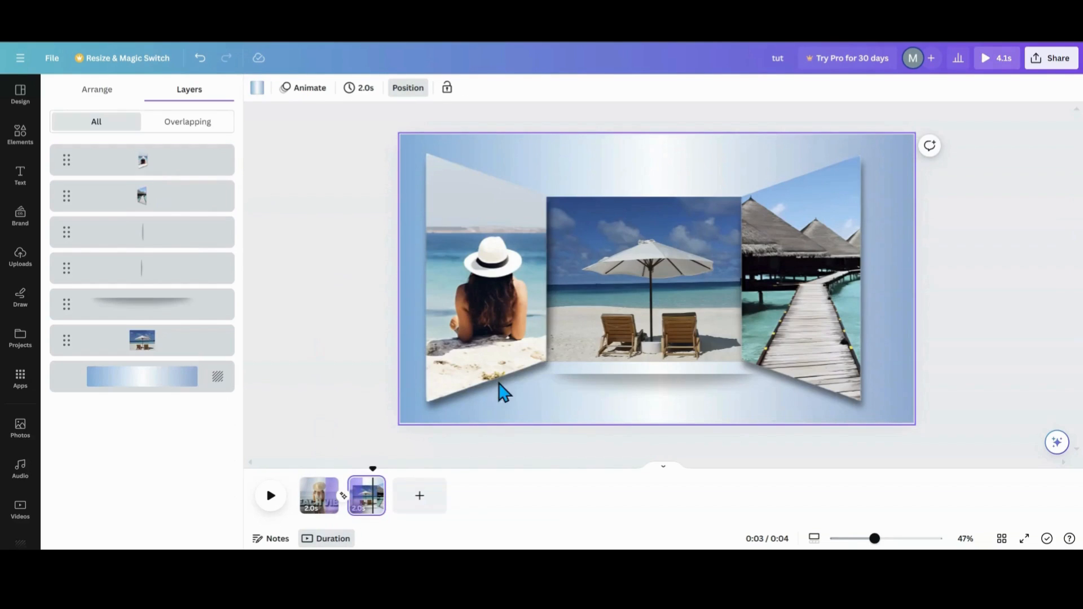
click(505, 366)
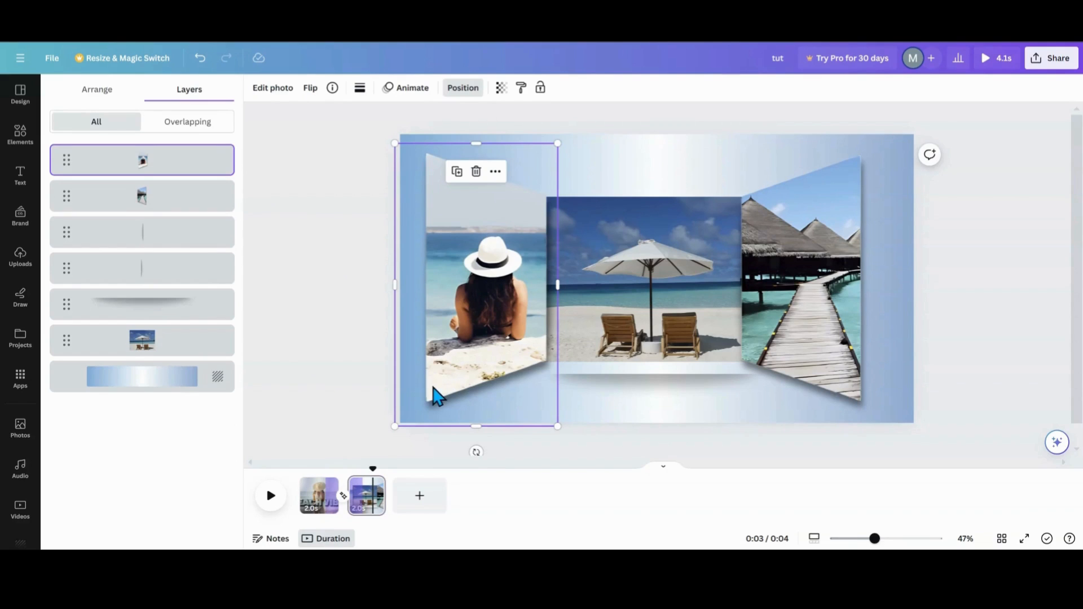
click(621, 394)
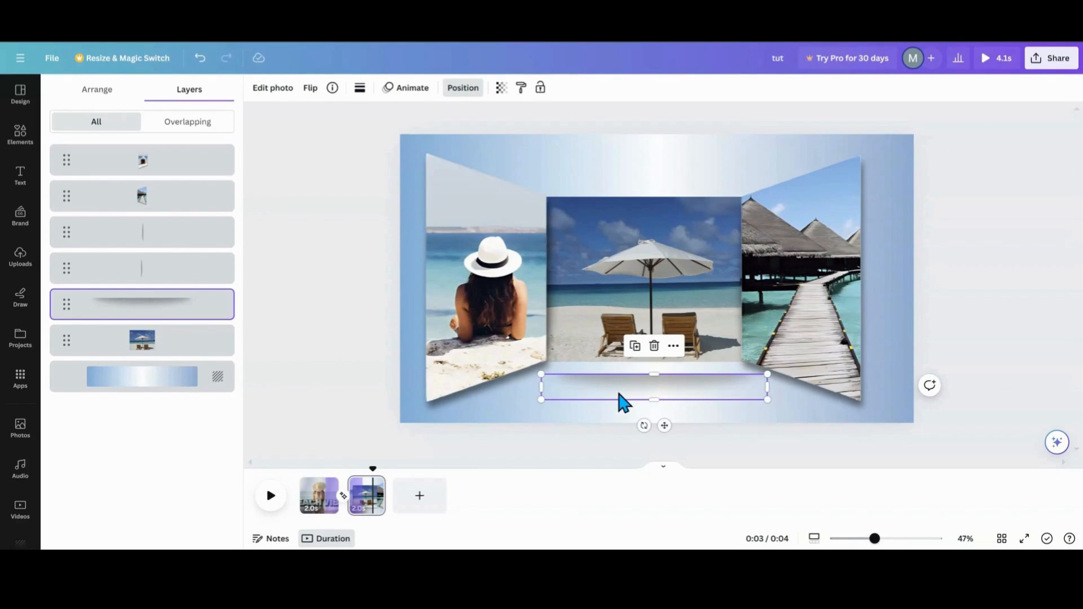
click(654, 345)
click(581, 396)
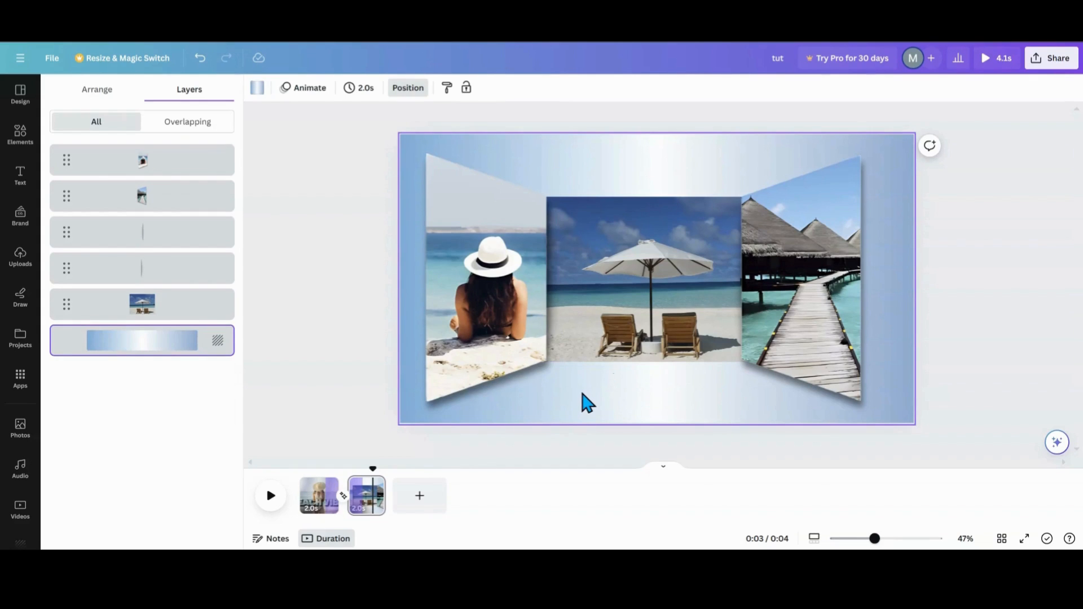
key(ctrl+v)
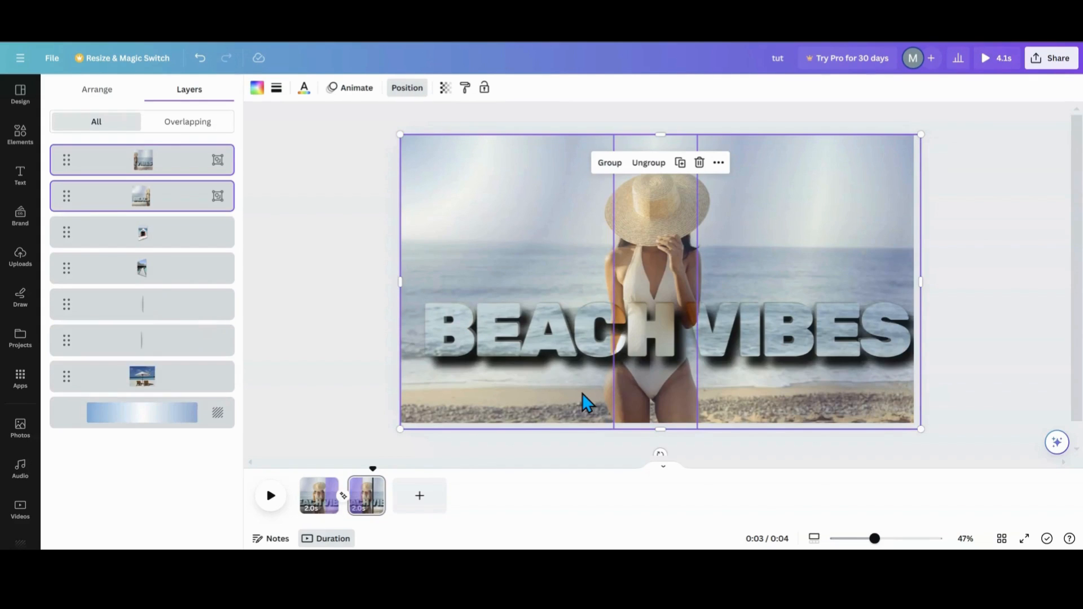
- Delete the original first page
right_click(332, 499)
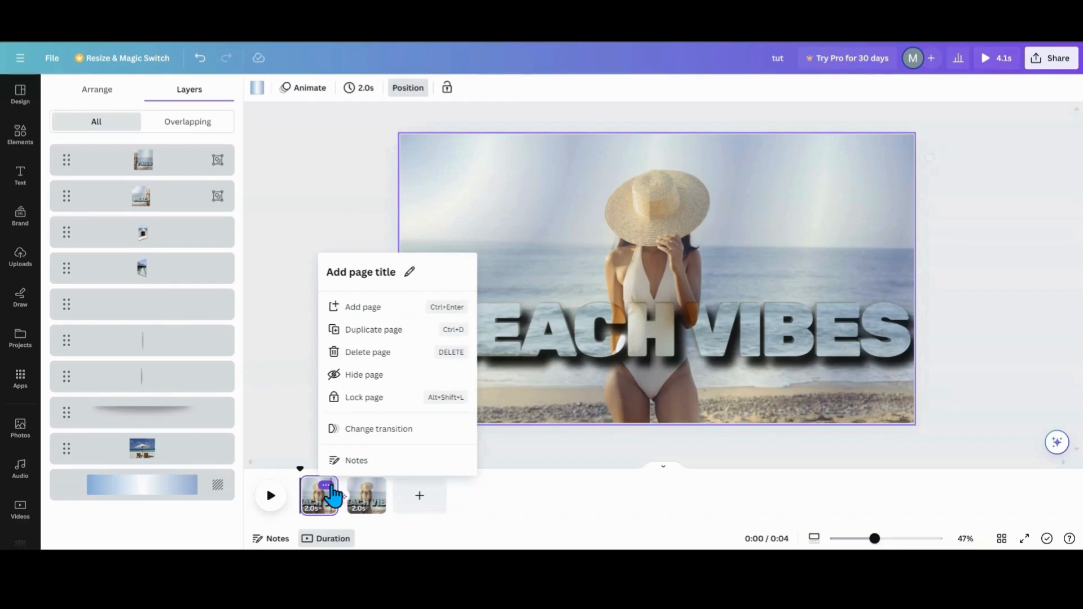
click(348, 355)
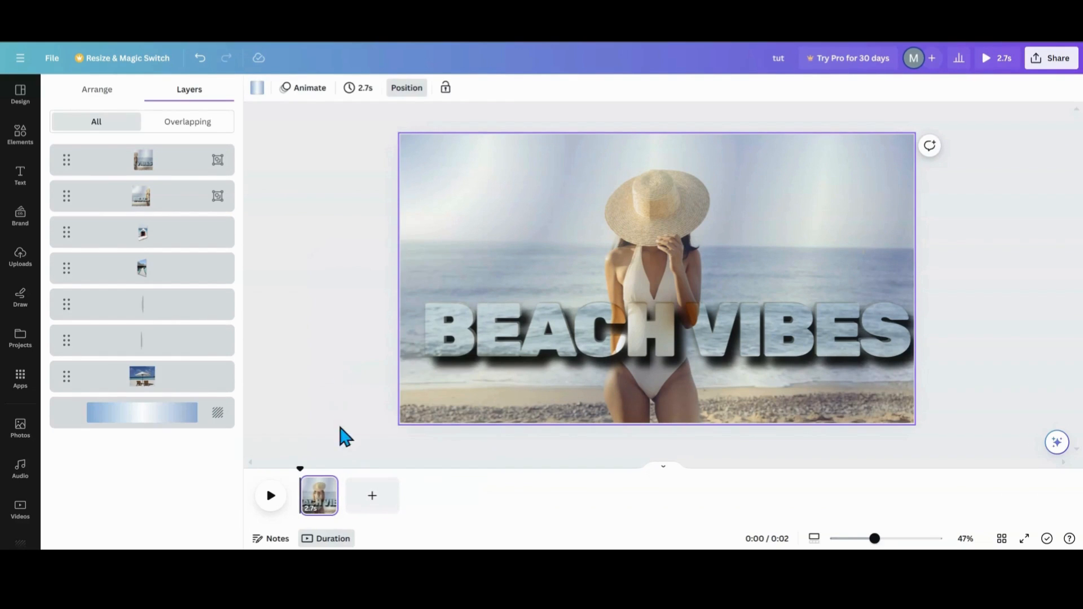
click(326, 486)
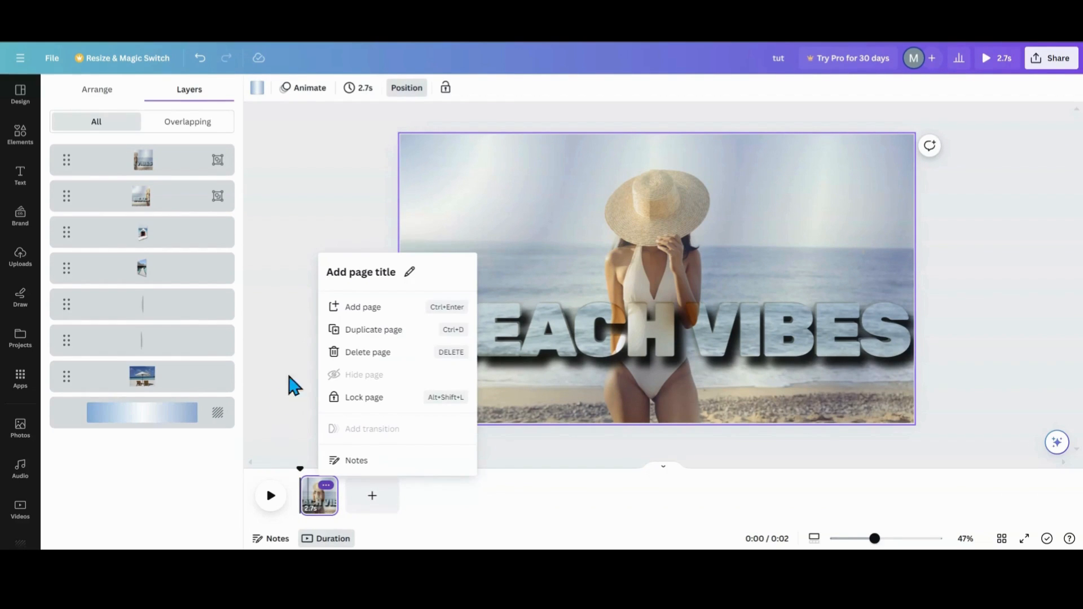
click(356, 339)
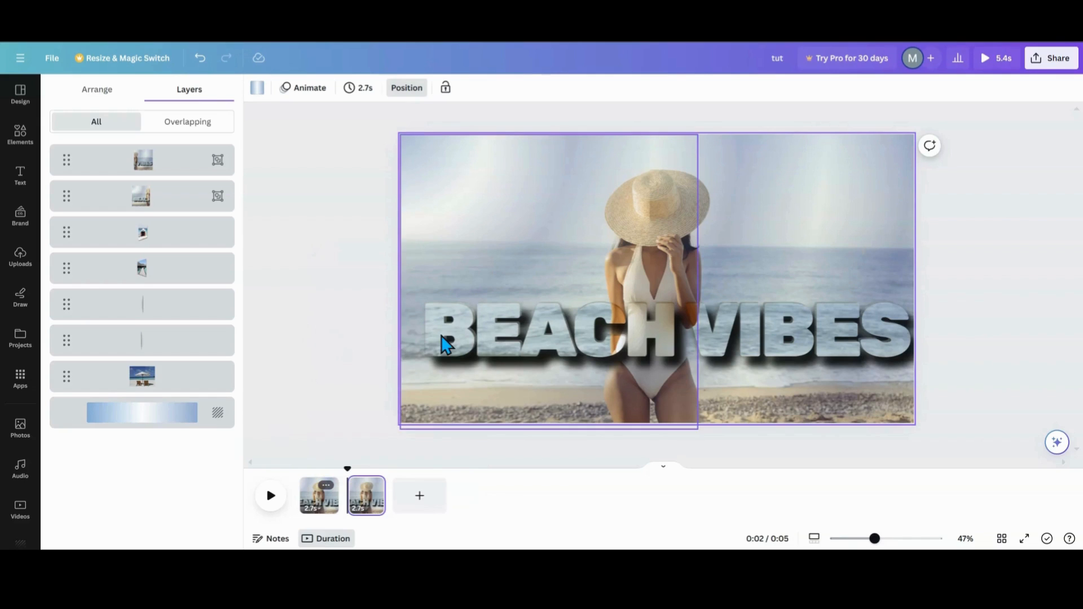
click(374, 486)
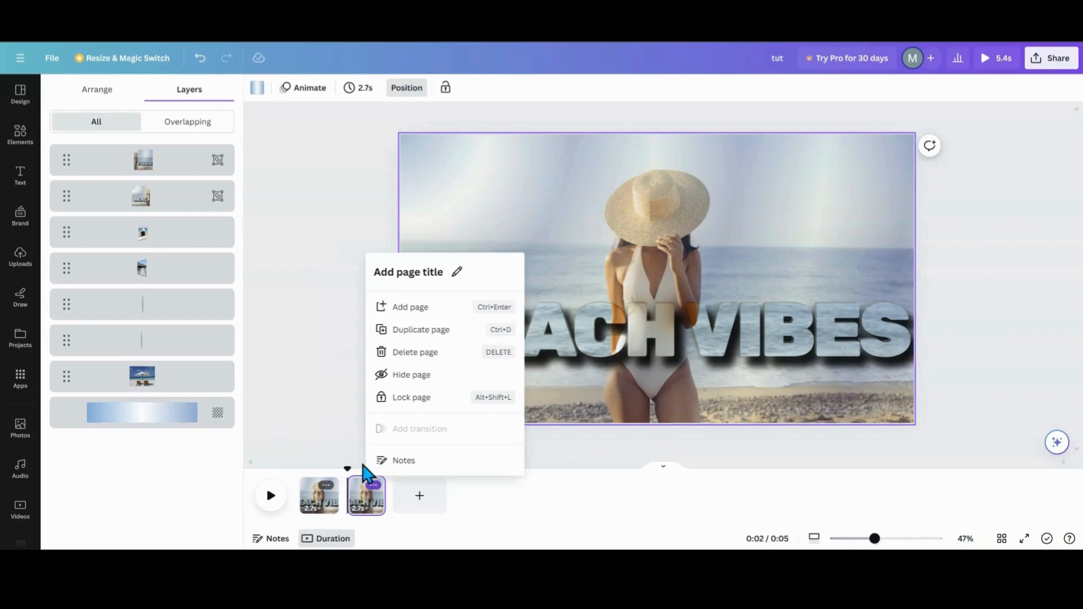
click(405, 354)
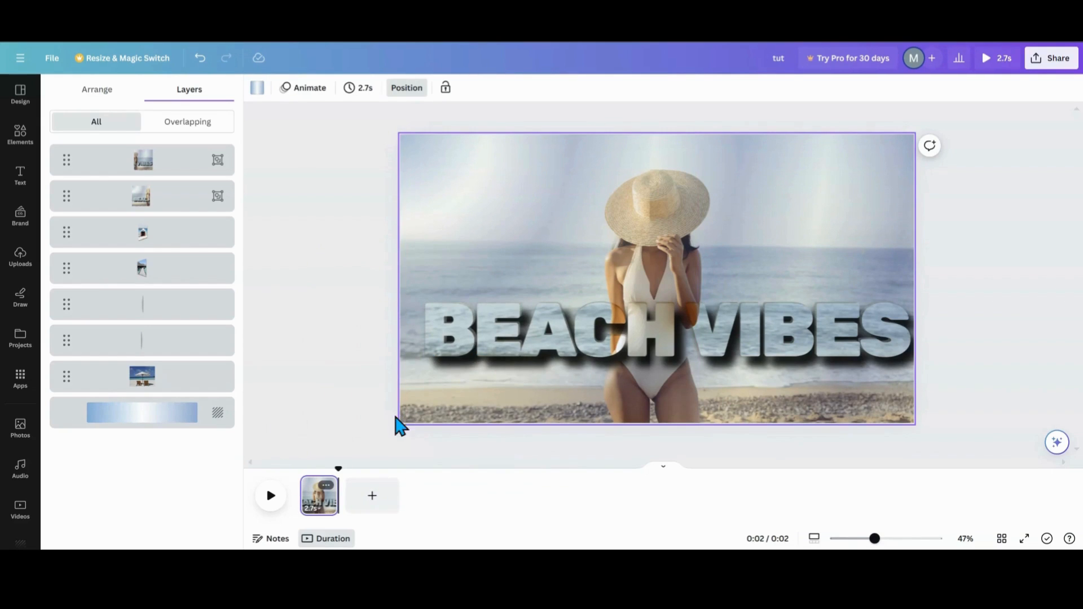
- Move the right and left trapezoid frames inward so they hide behind the BEACH VIBES halves
click(182, 275)
drag(821, 258, 730, 247)
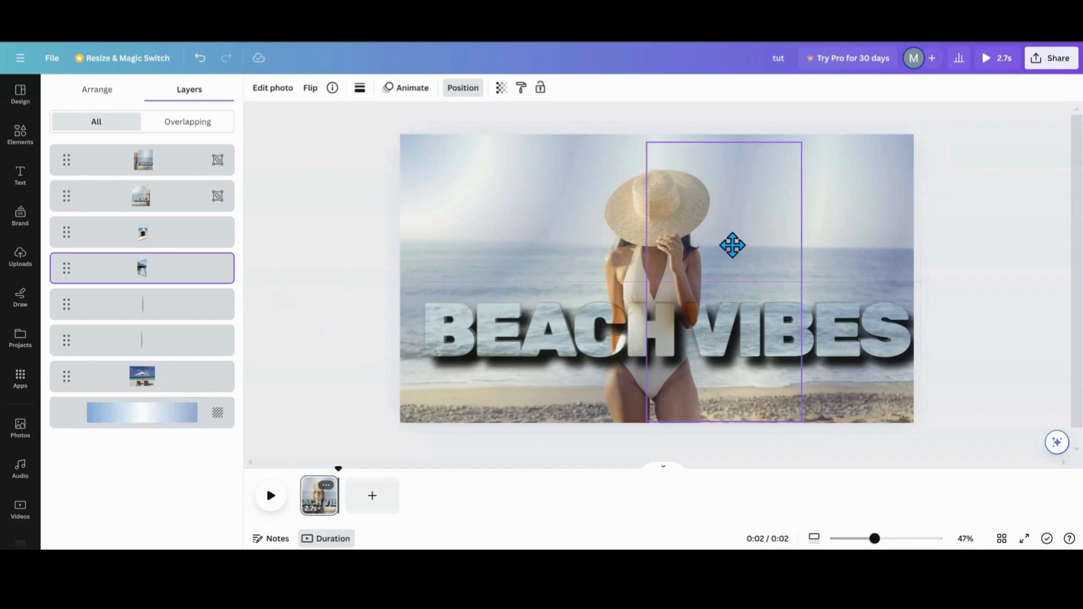
click(138, 240)
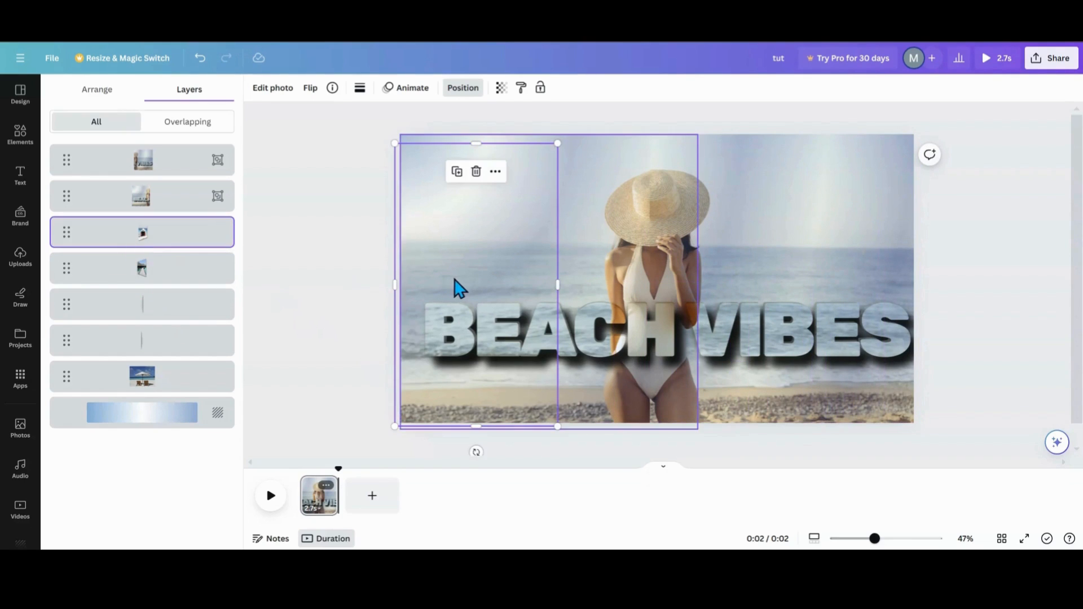
drag(455, 280, 551, 274)
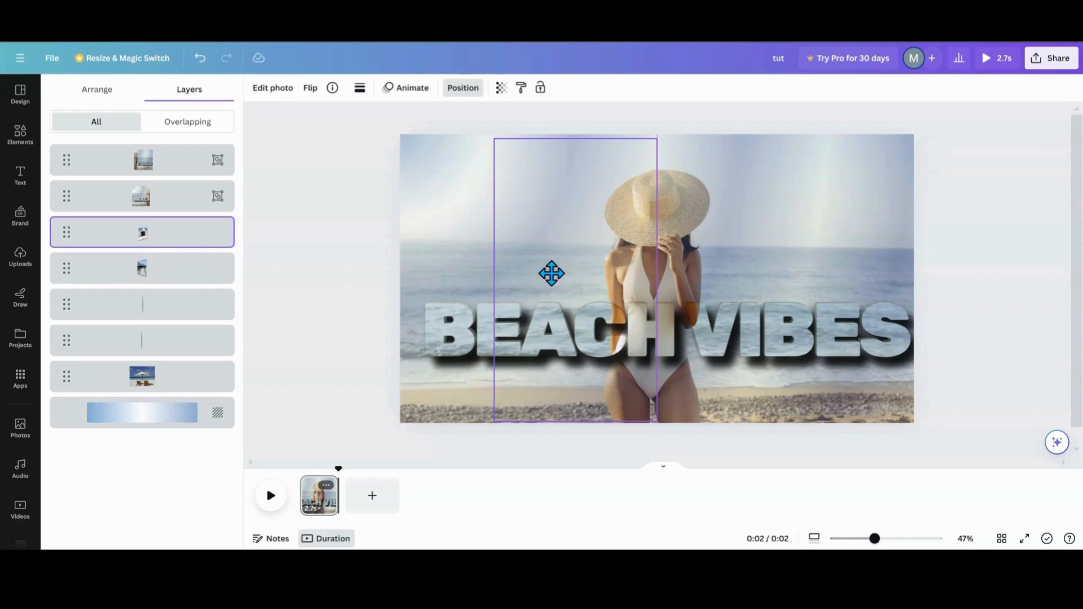
- Duplicate the page and, on the copy, slide the left and right BEACH VIBES halves off the page edges
click(326, 485)
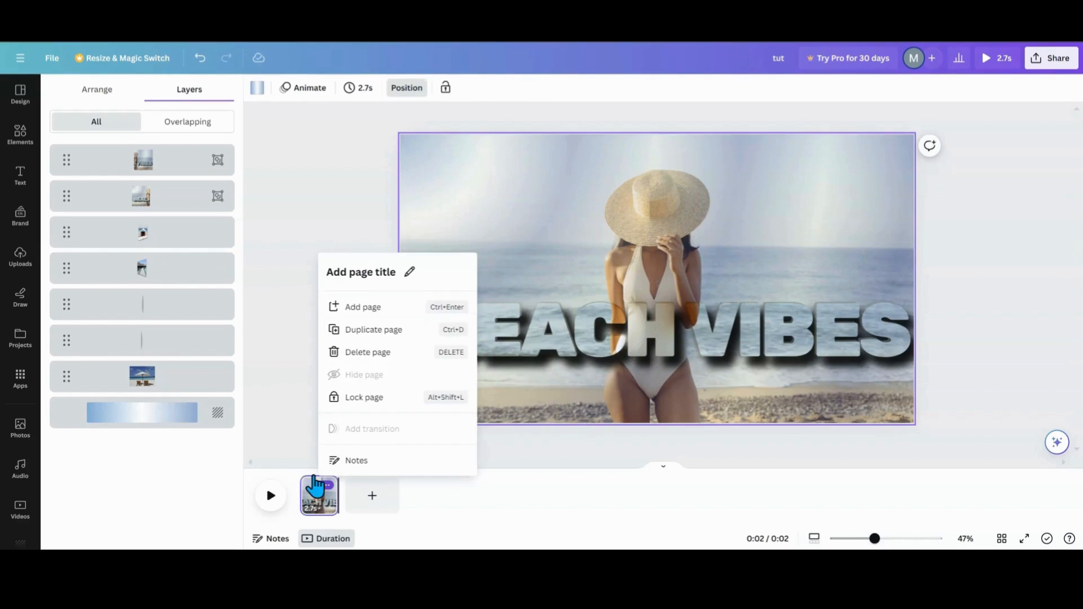
click(357, 331)
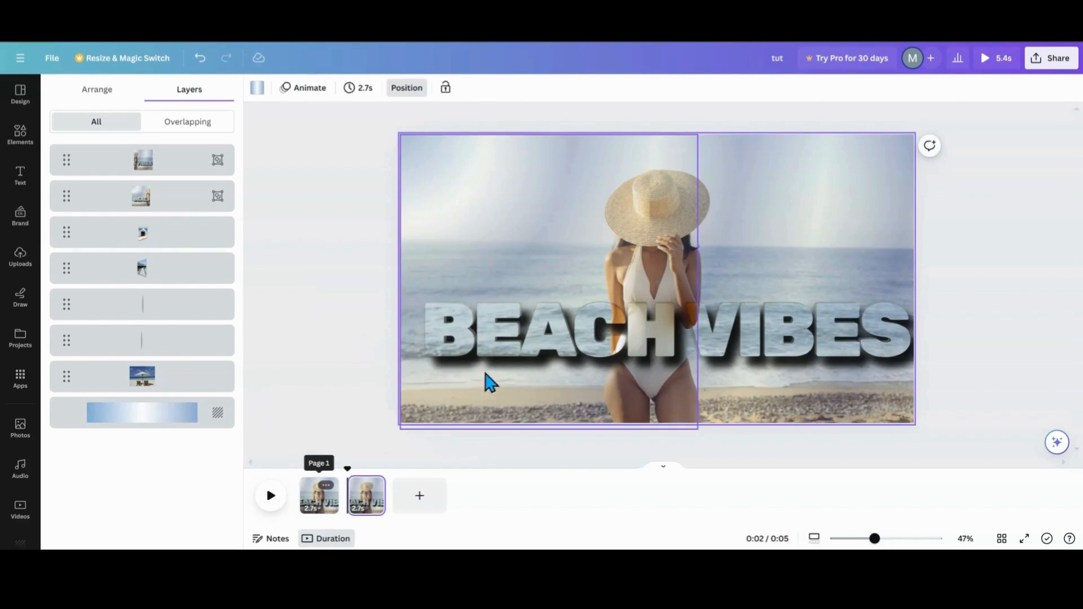
click(490, 367)
drag(505, 353, 276, 331)
click(766, 297)
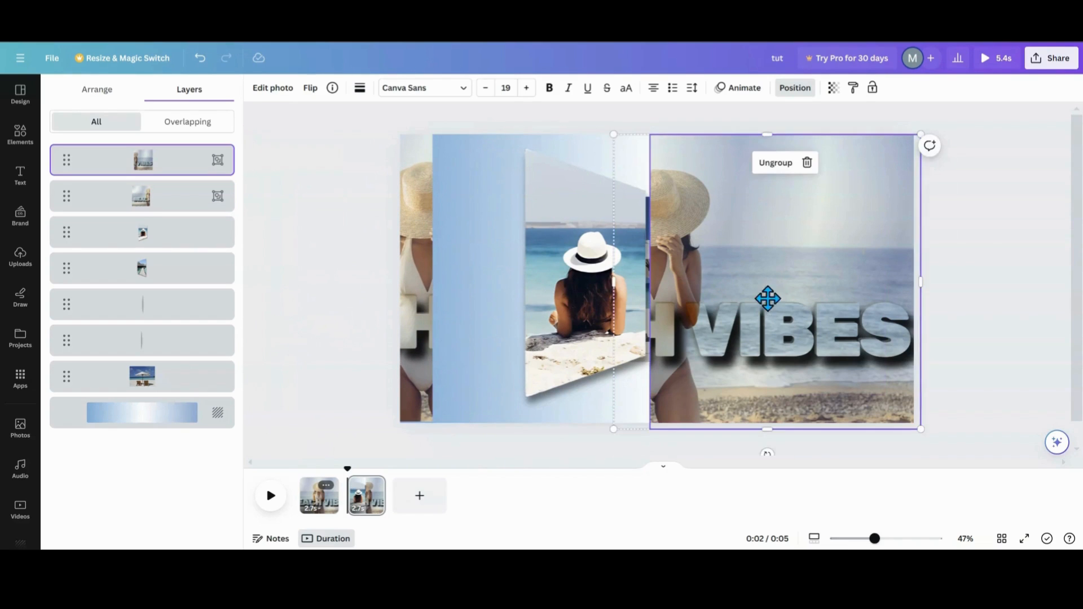
drag(766, 298, 979, 300)
- Spread the trapezoid frames outward so they sit against the central photo's sides
drag(742, 309, 785, 303)
drag(560, 317, 486, 314)
drag(739, 300, 749, 289)
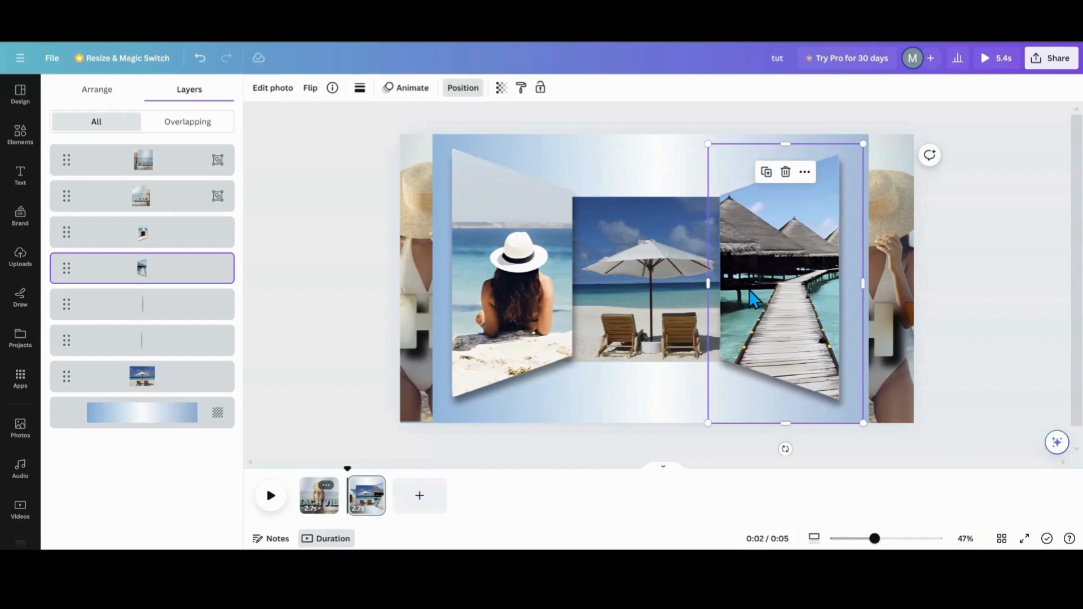
- Add a Match & Move transition between the pages with a 1.3 second duration and preview the animation
click(344, 495)
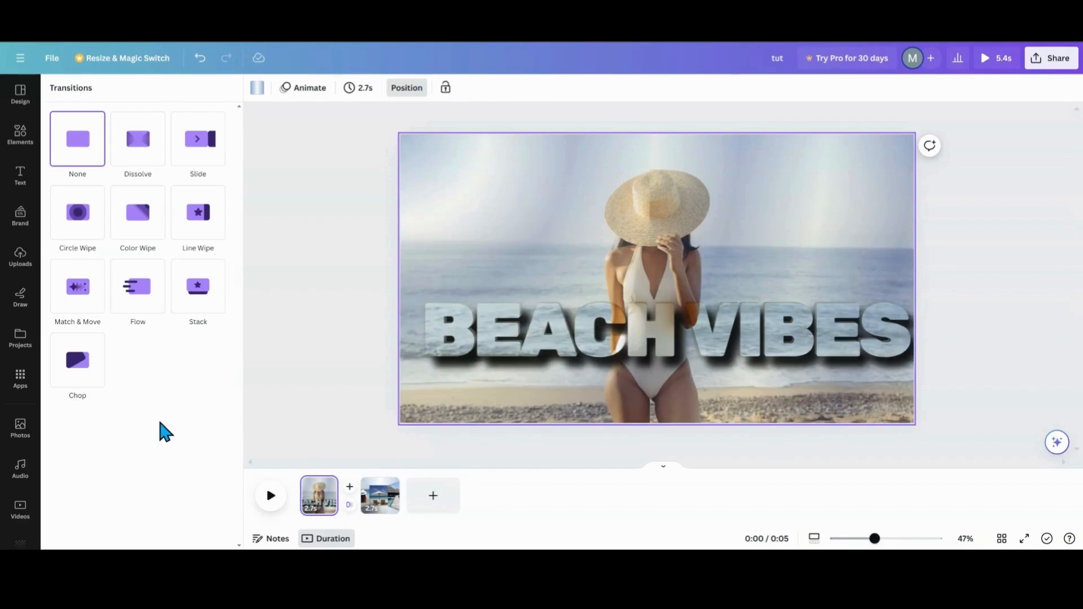
click(82, 305)
drag(96, 370, 232, 382)
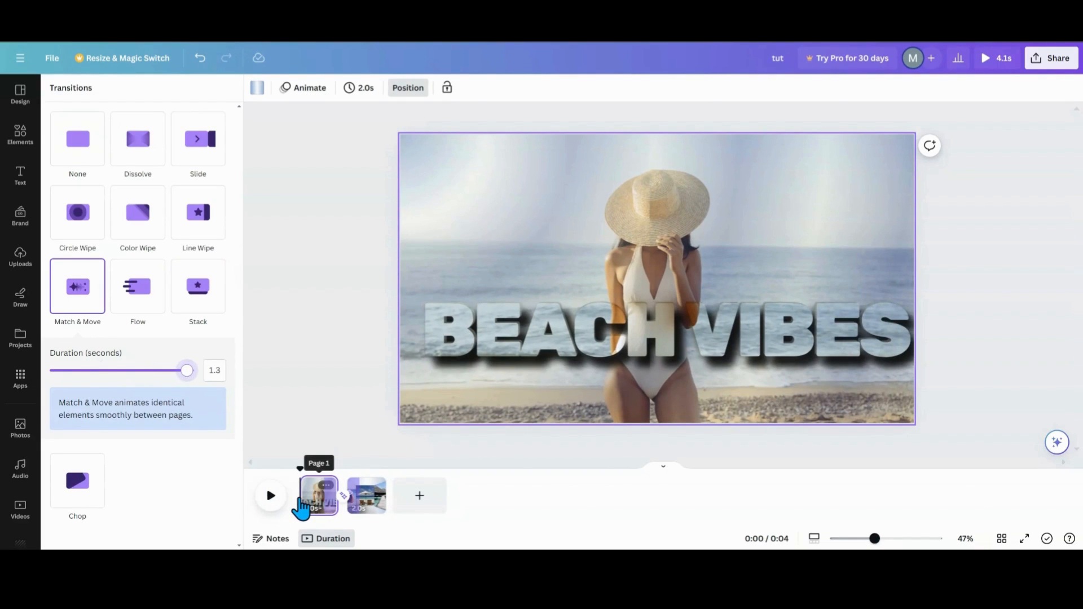
click(267, 507)
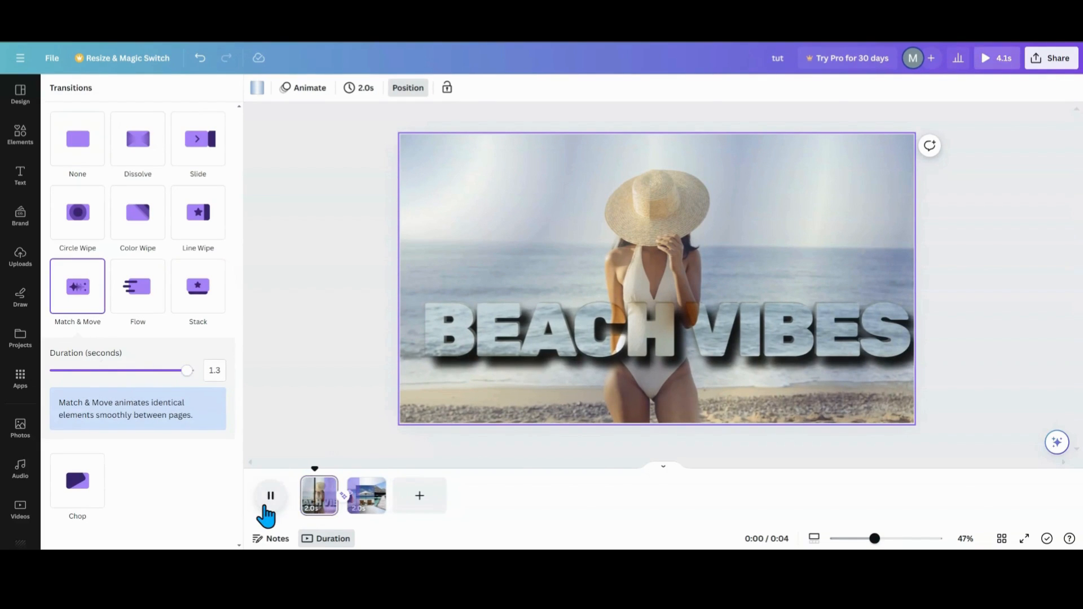